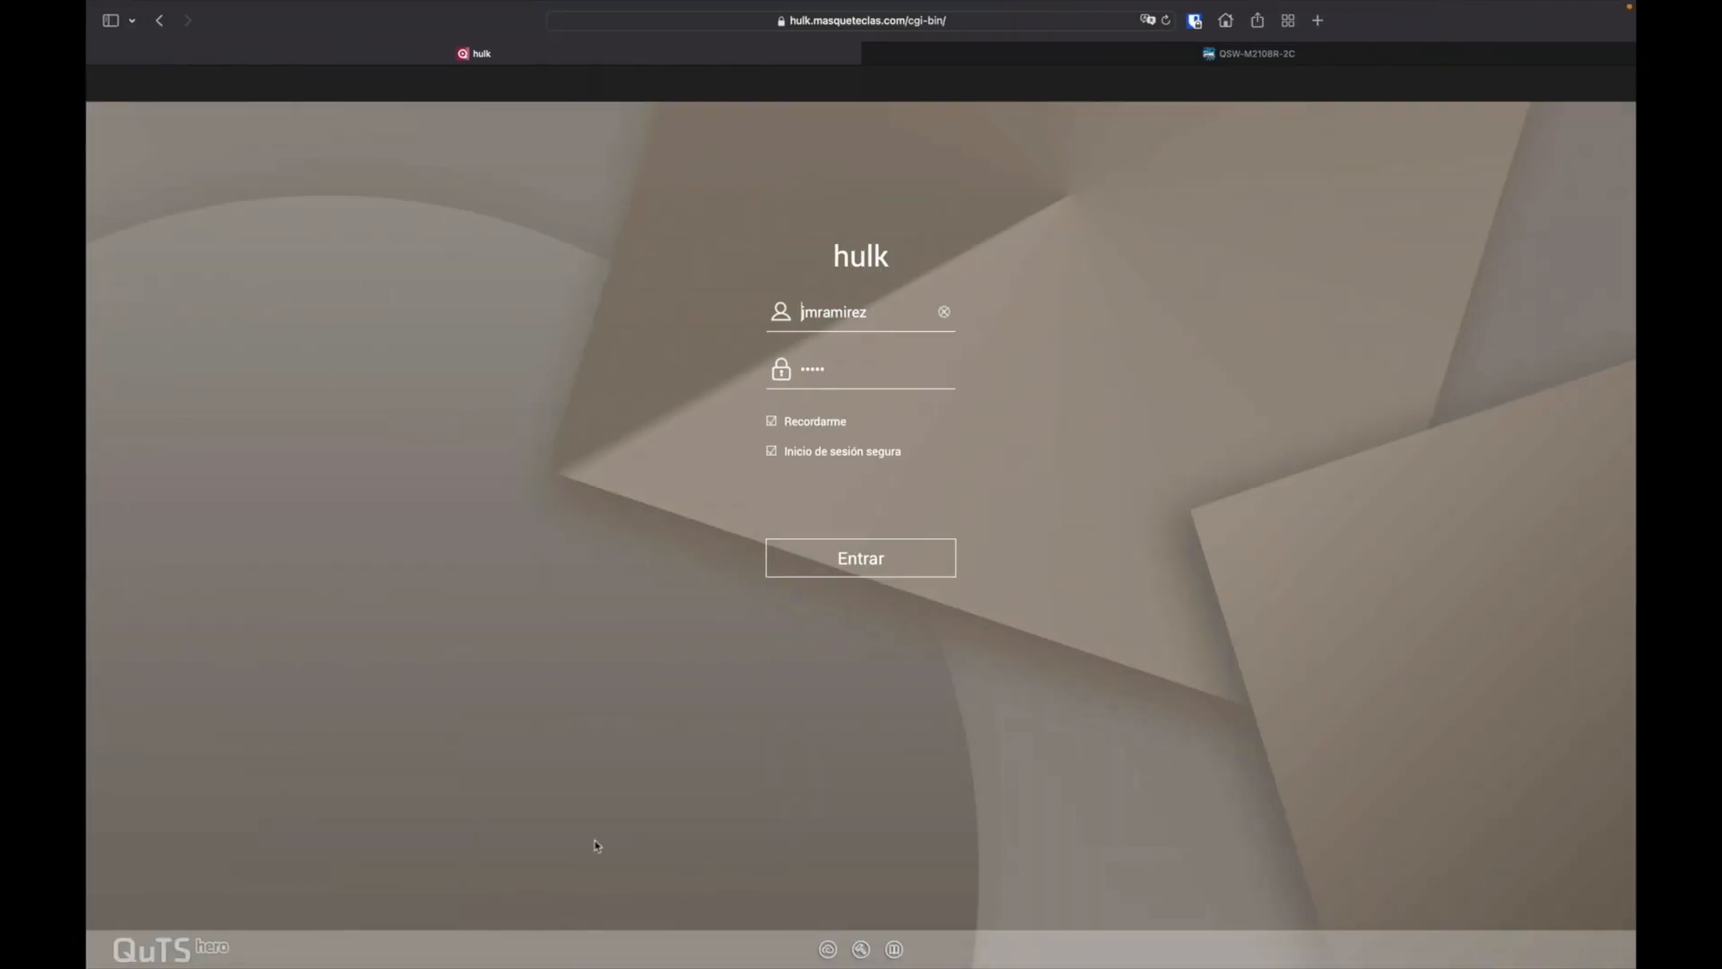
# Sign in to the hulk NAS and open the Network & Virtual Switch Interfaces list.
pyautogui.click(849, 569)
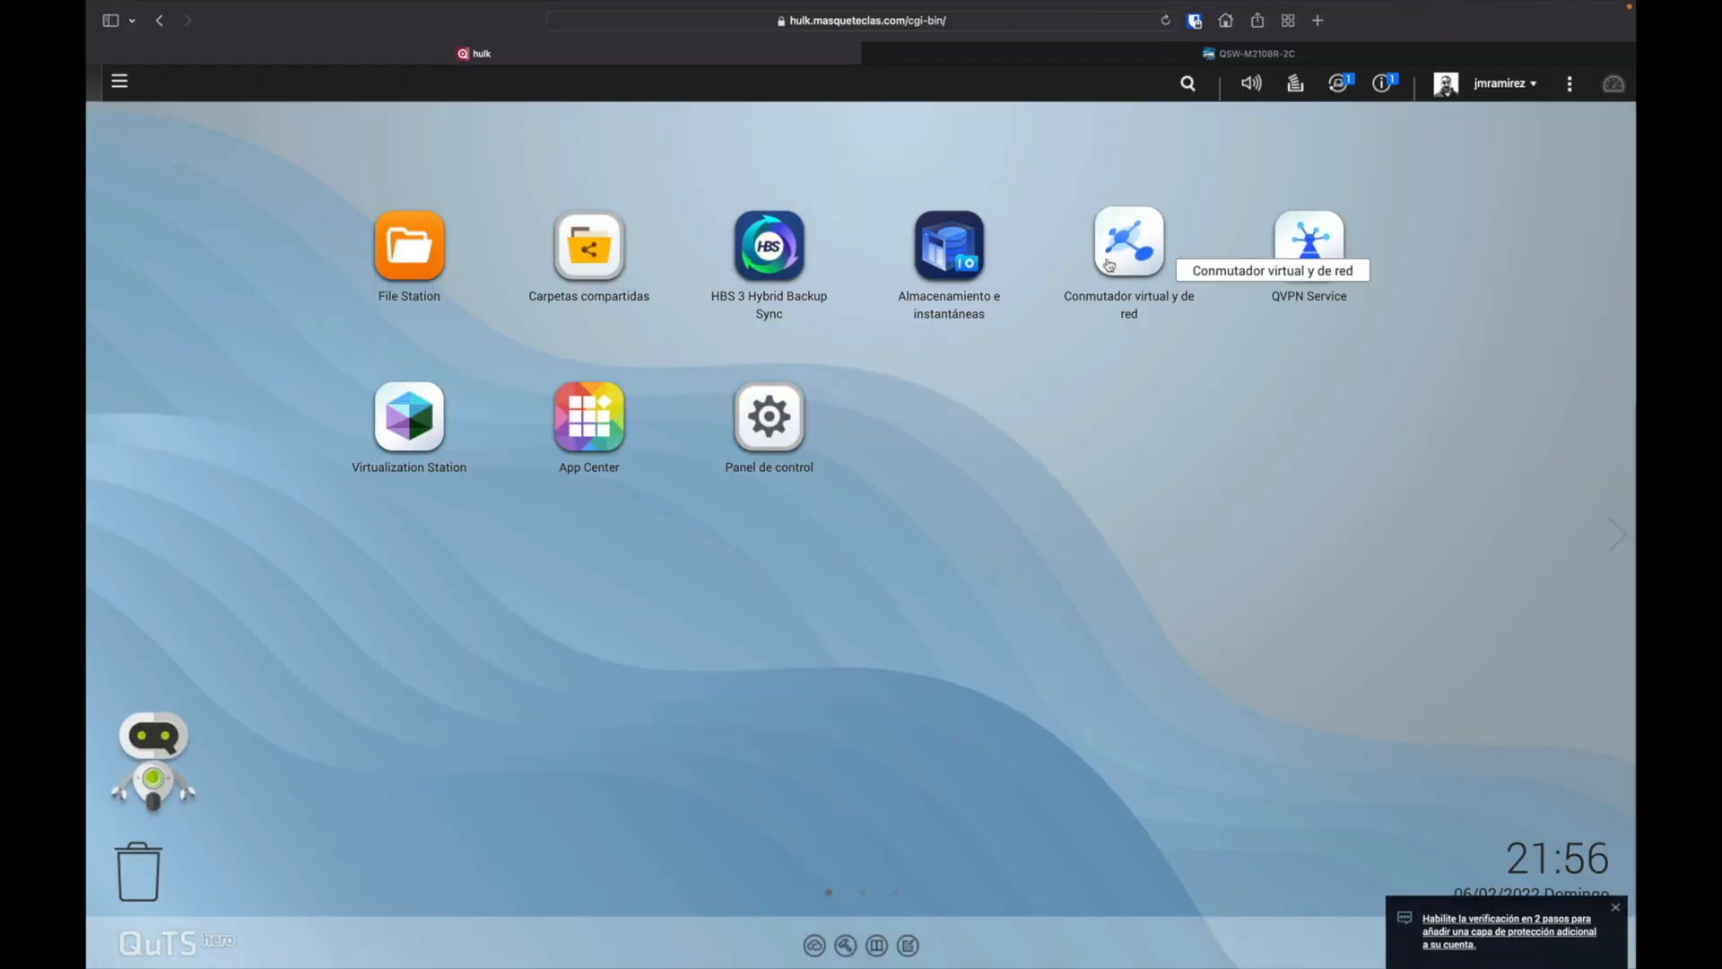
pyautogui.click(1120, 244)
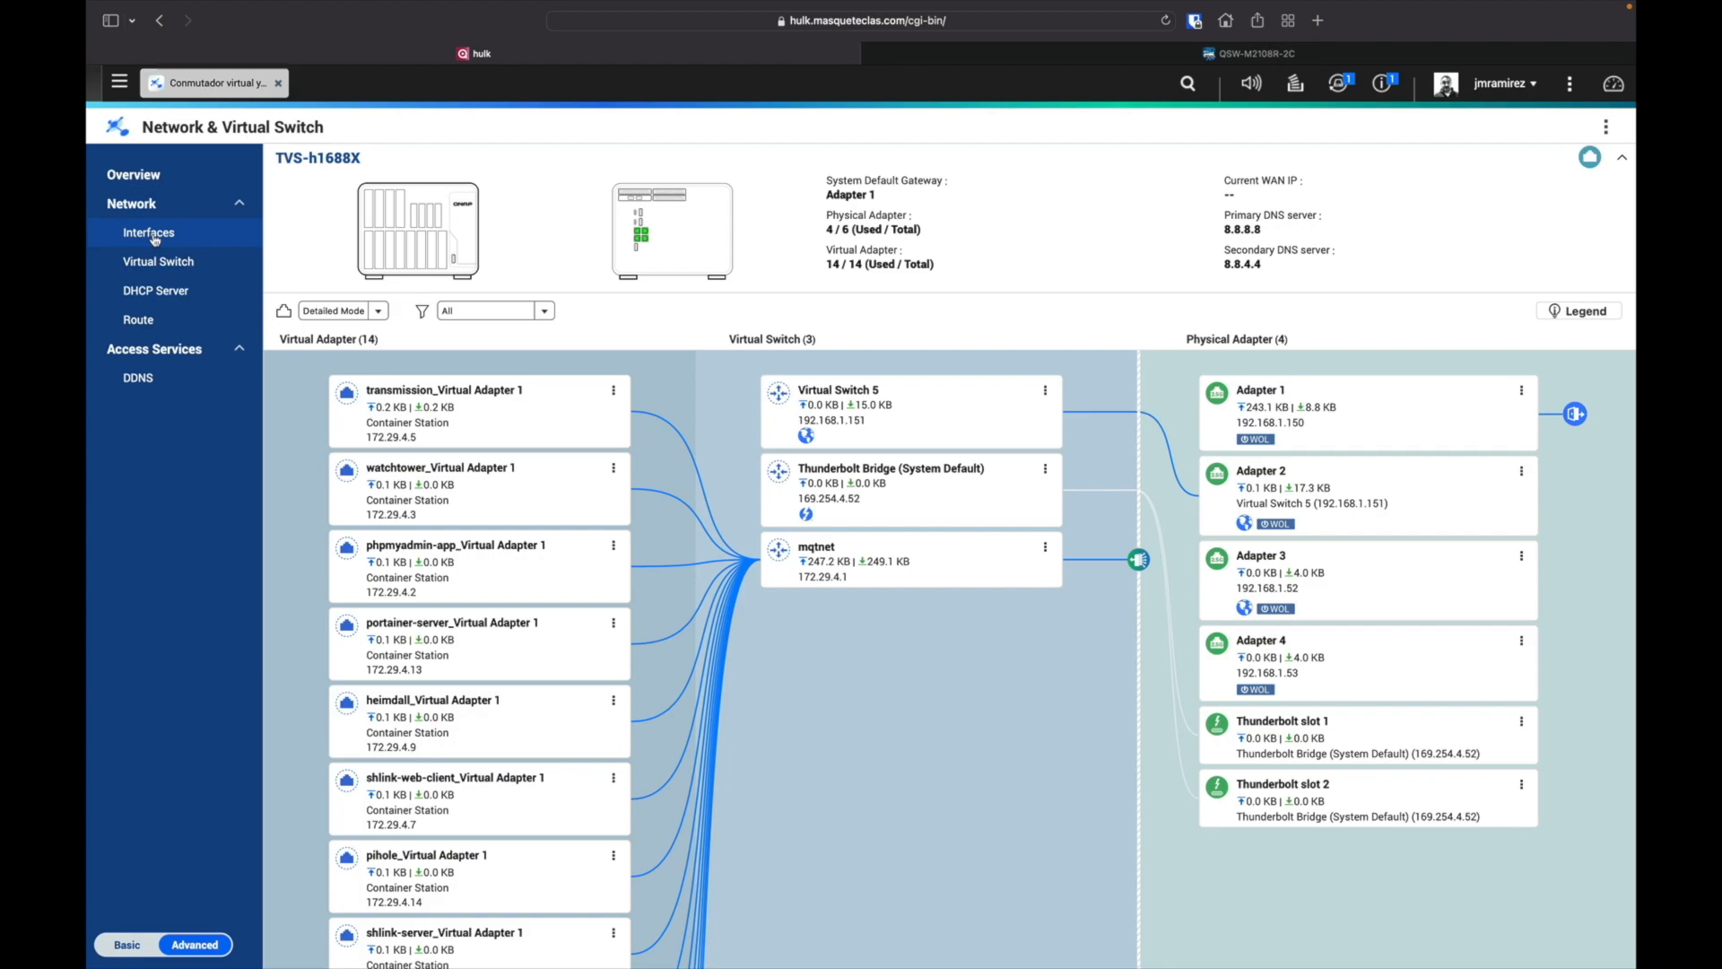
pyautogui.click(152, 235)
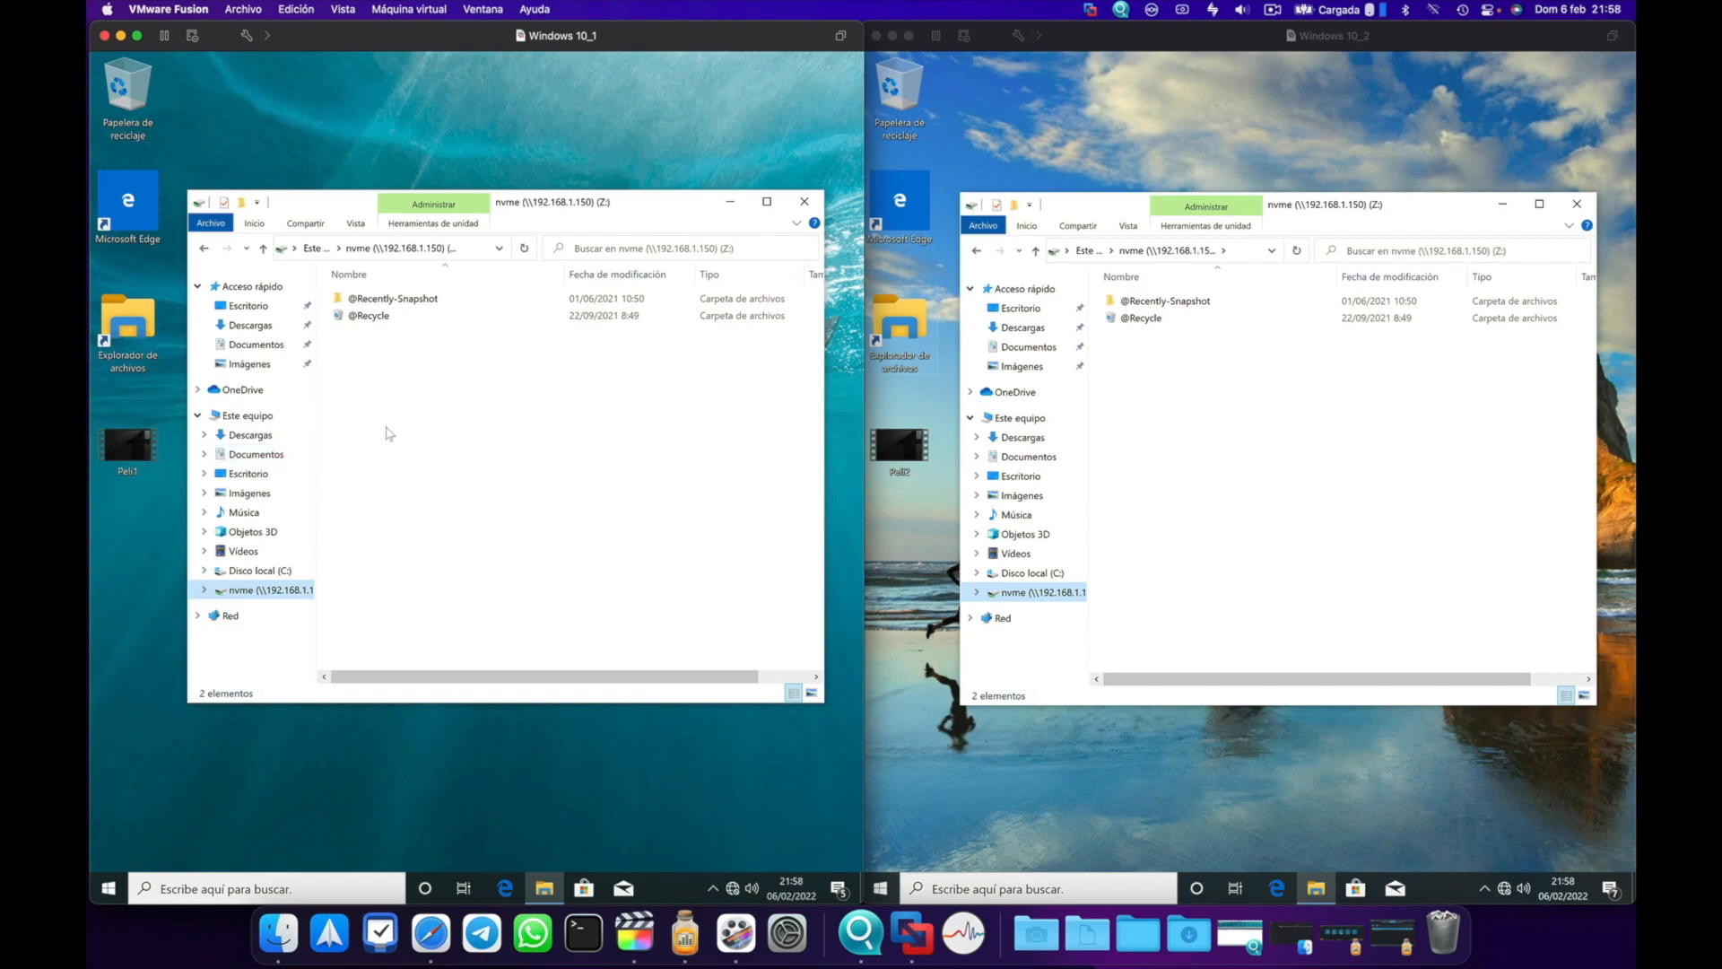
pyautogui.moveTo(127, 444); pyautogui.dragTo(424, 441)
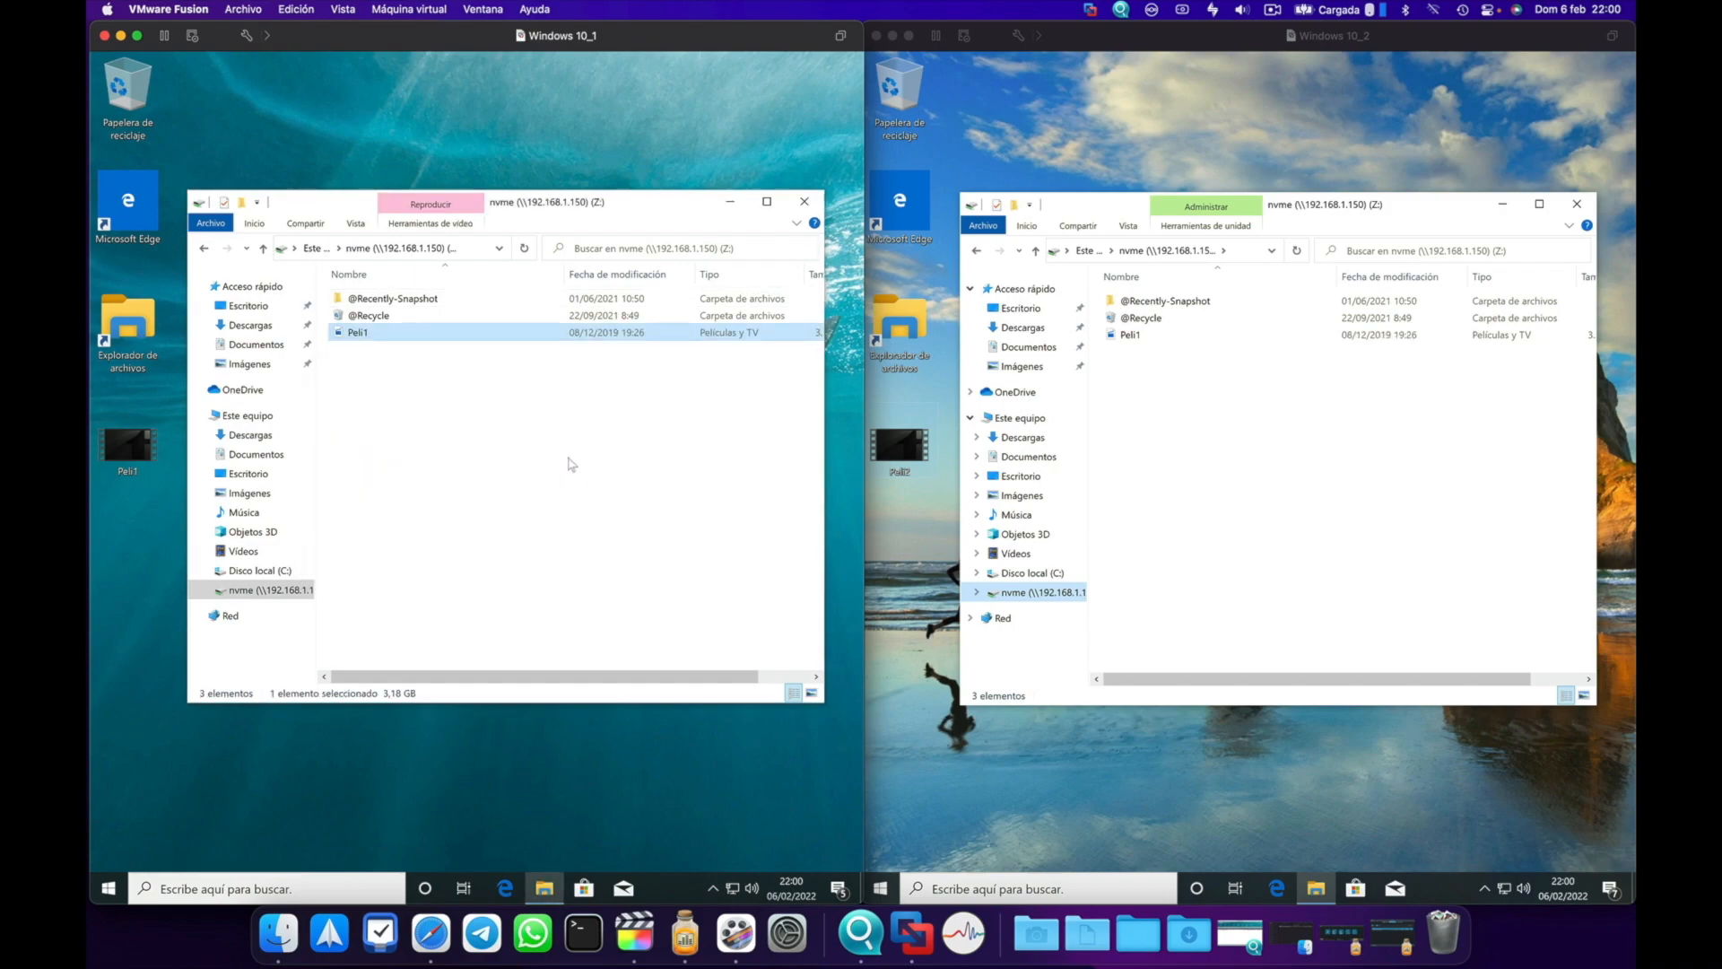
pyautogui.rightClick(117, 450)
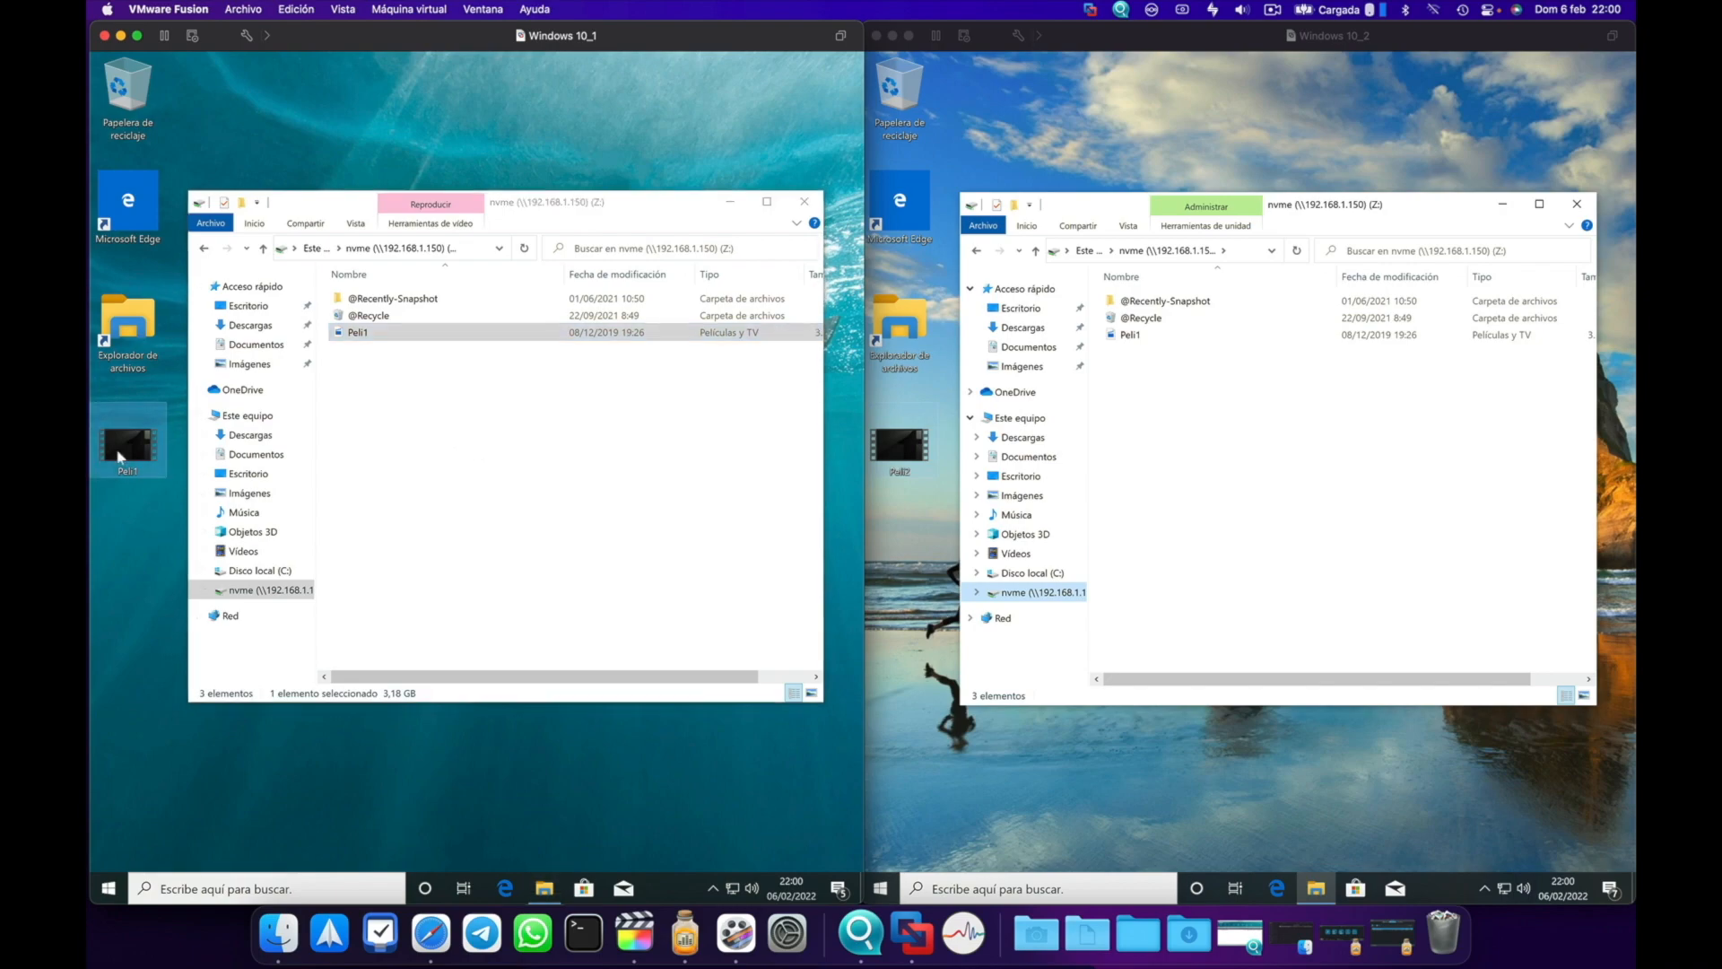
pyautogui.click(156, 723)
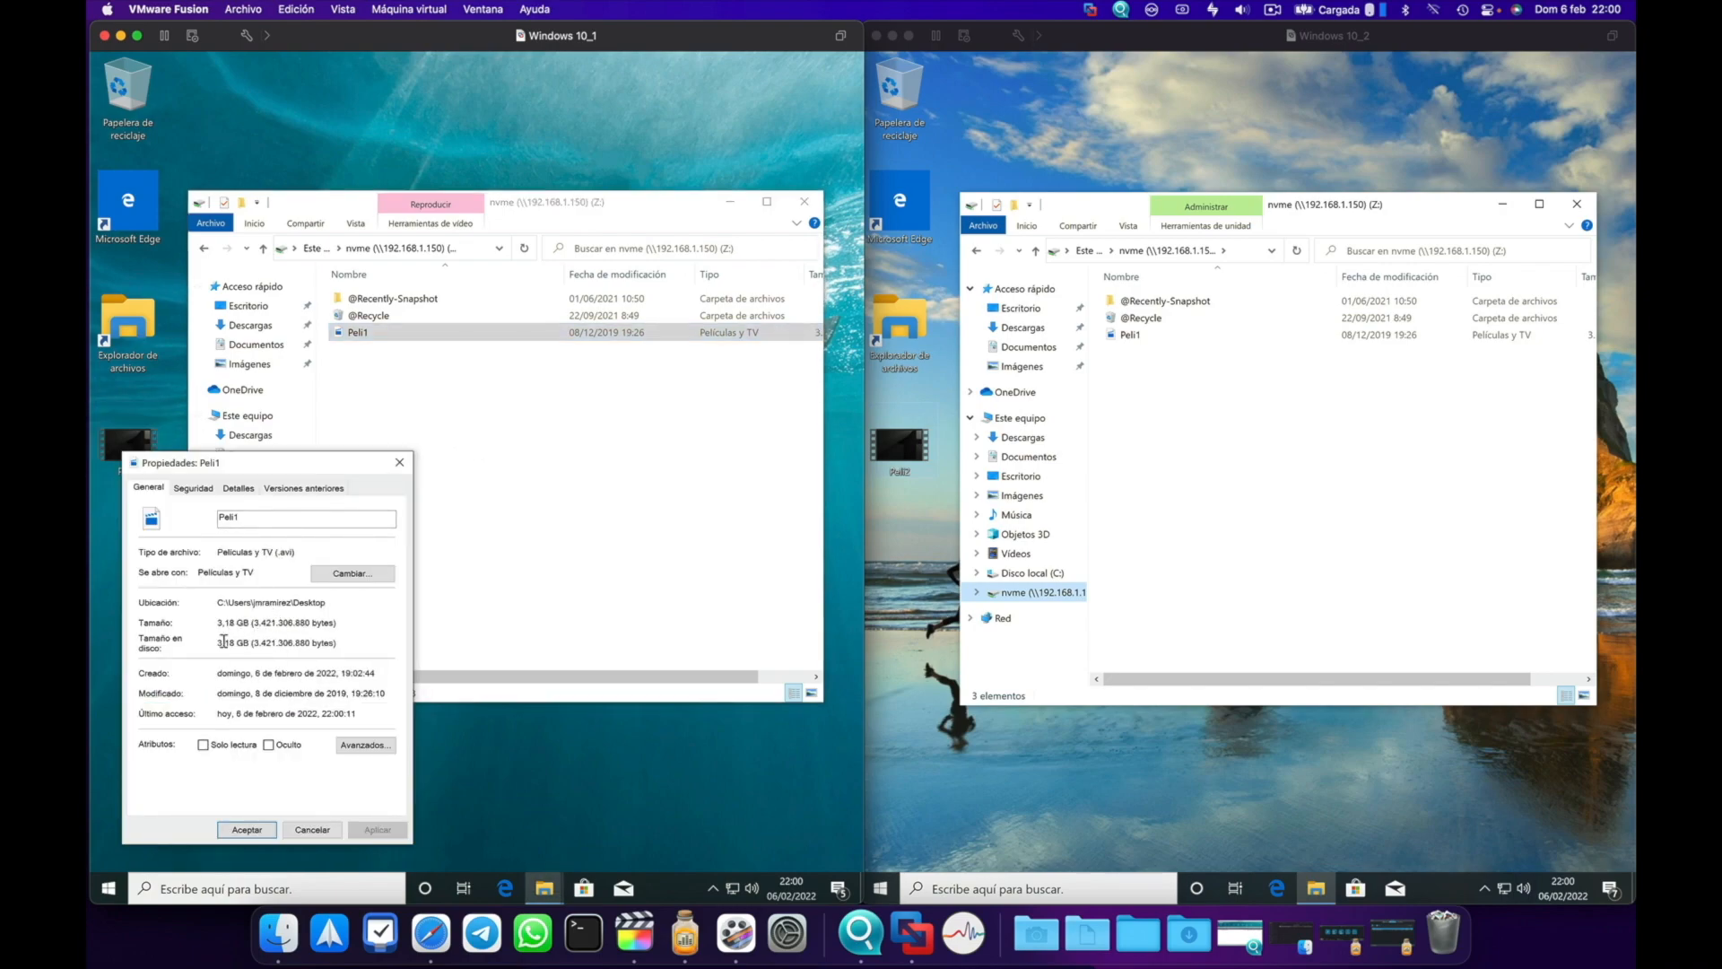
pyautogui.click(399, 462)
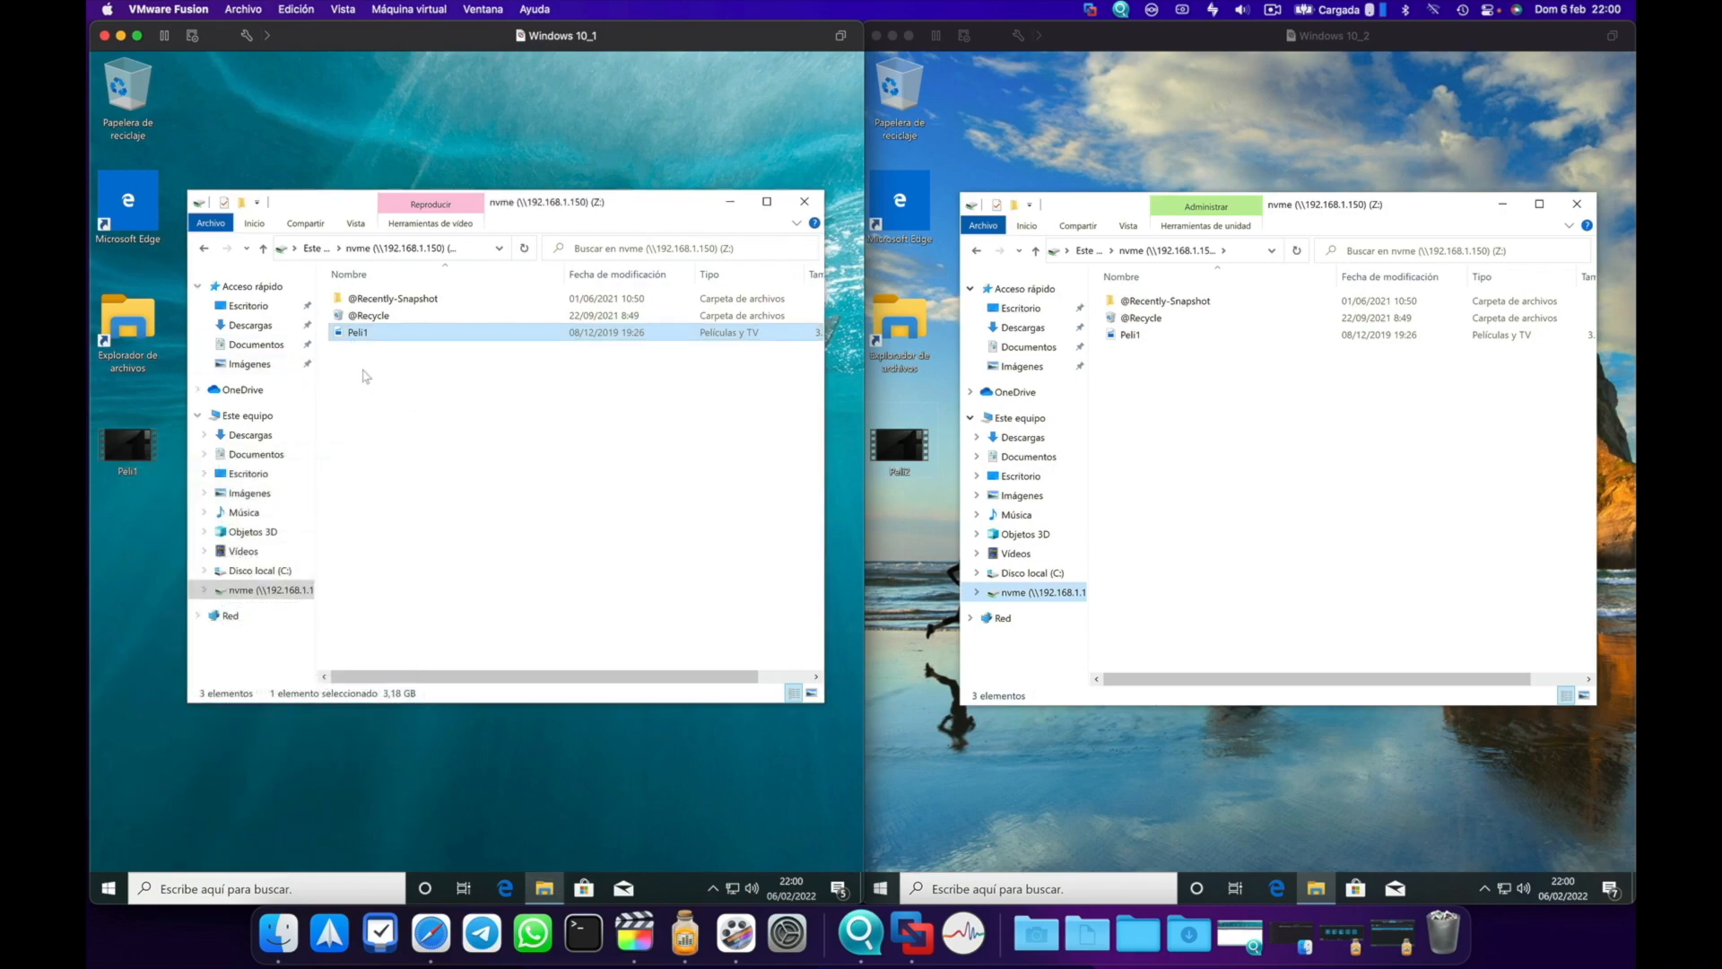
pyautogui.rightClick(364, 333)
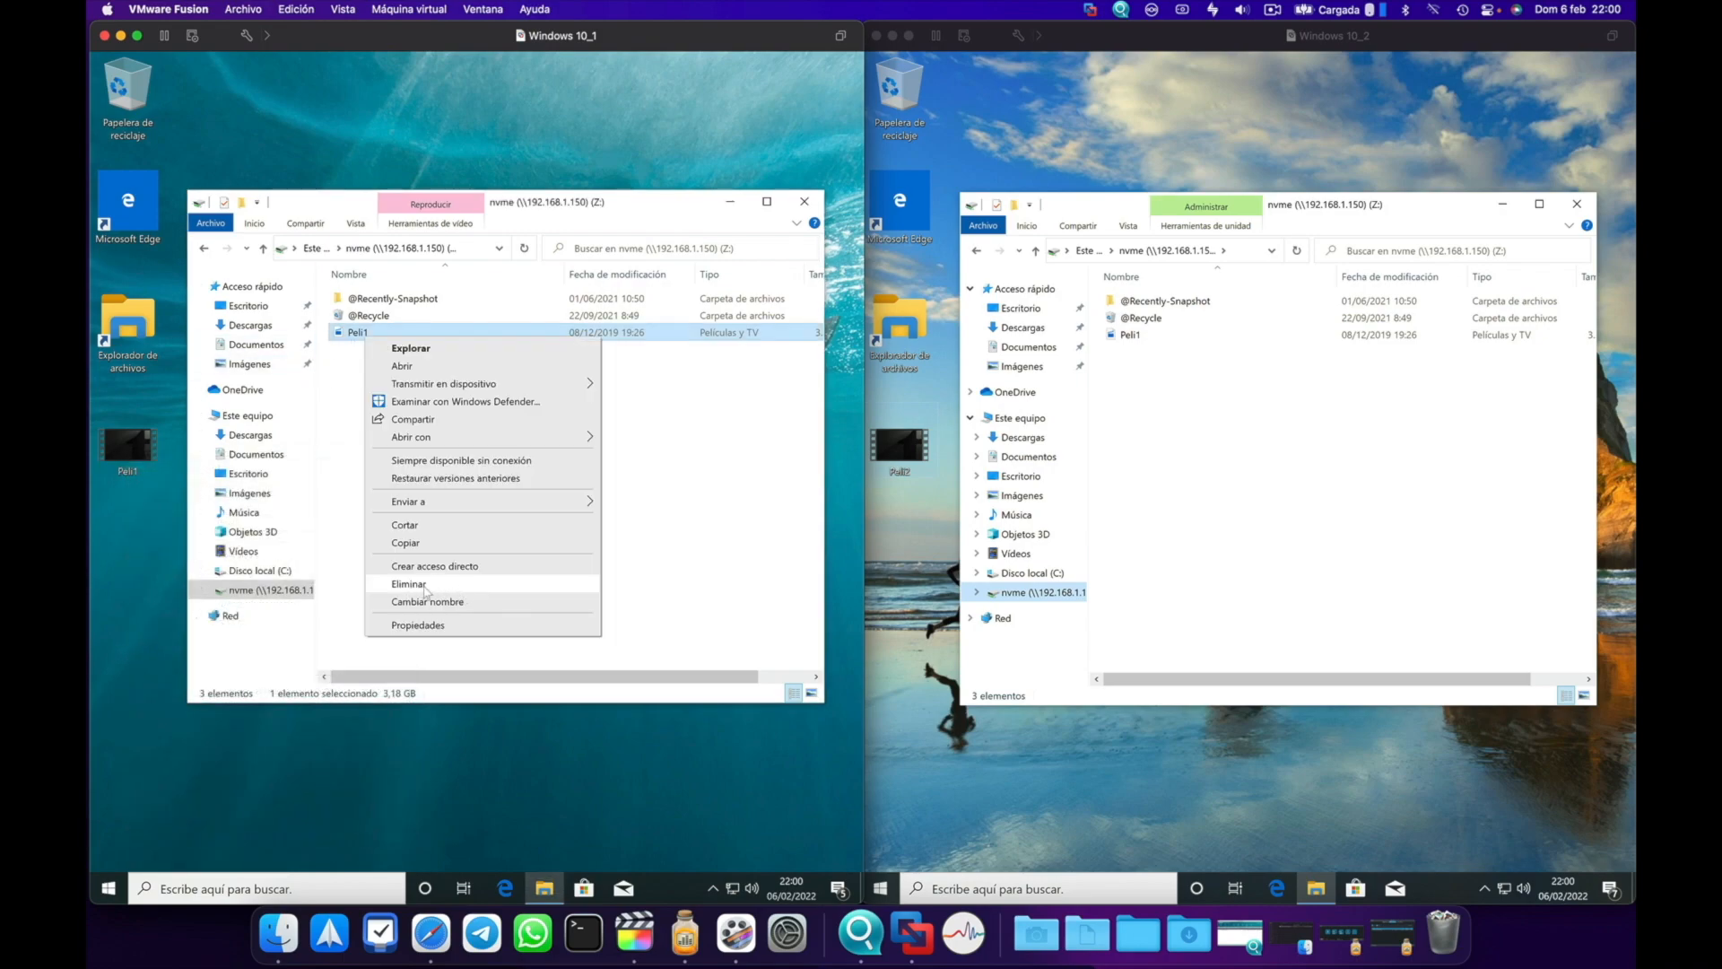
pyautogui.click(425, 584)
pyautogui.click(537, 522)
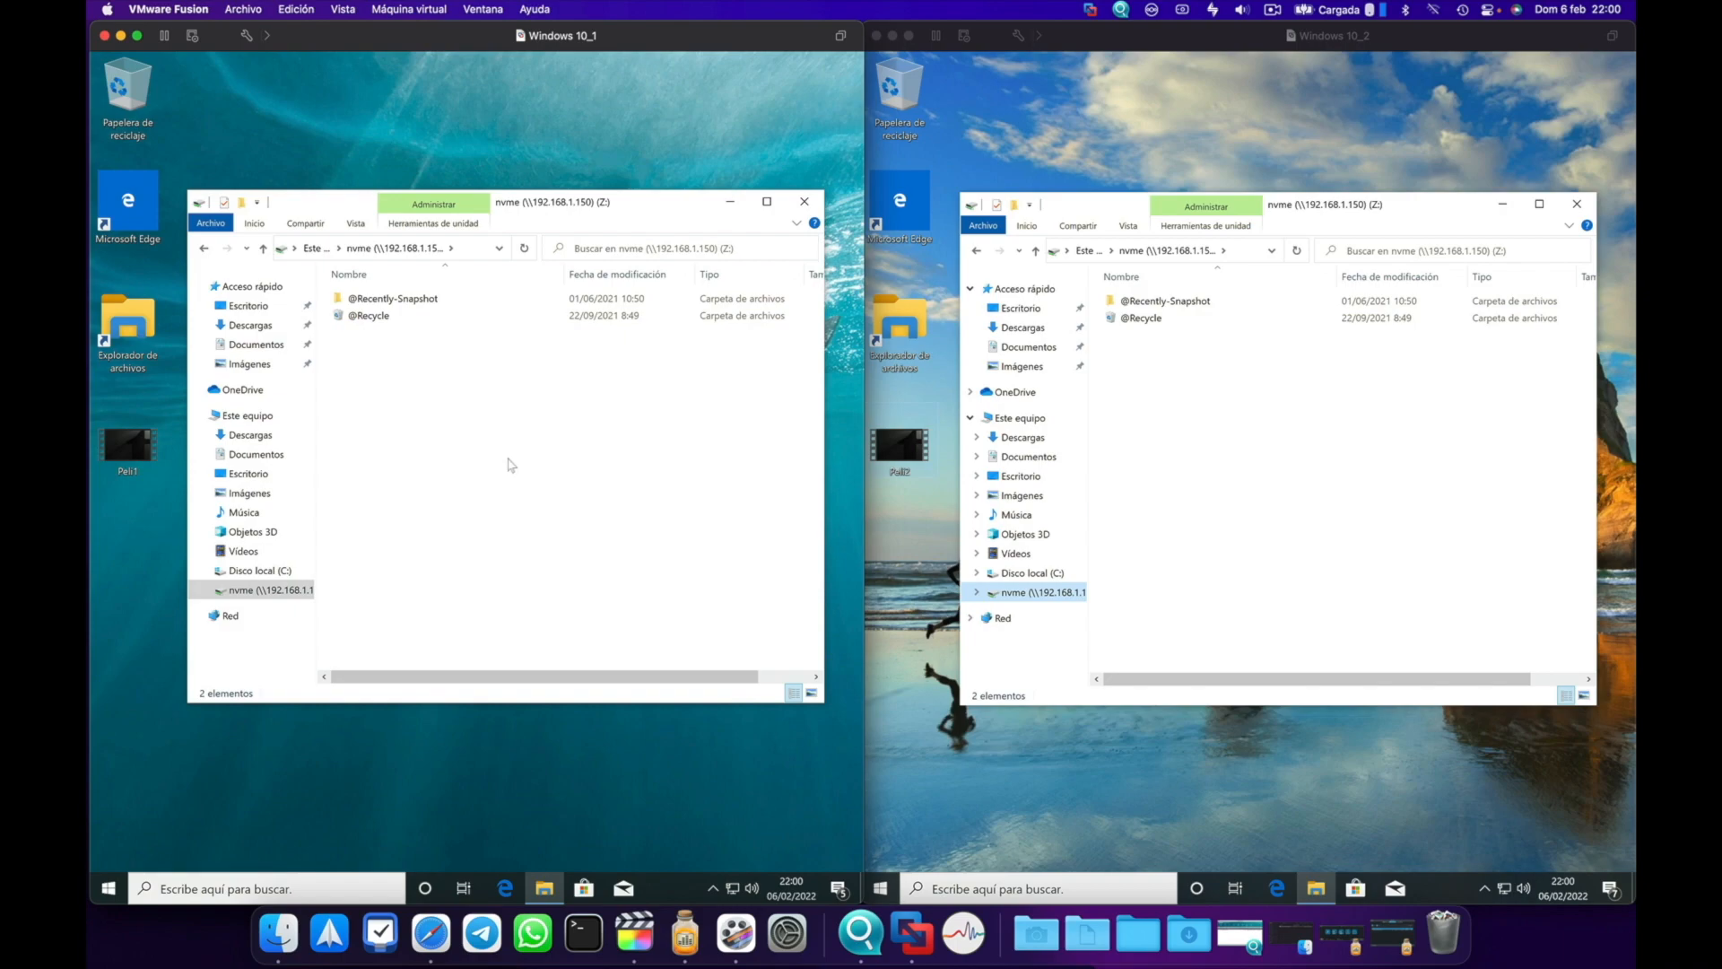
# Drag Peli1 and Peli2 into the Z: nvme share from both VMs, then permanently delete both copies.
pyautogui.moveTo(130, 447); pyautogui.dragTo(579, 447)
pyautogui.moveTo(913, 464); pyautogui.dragTo(1137, 475)
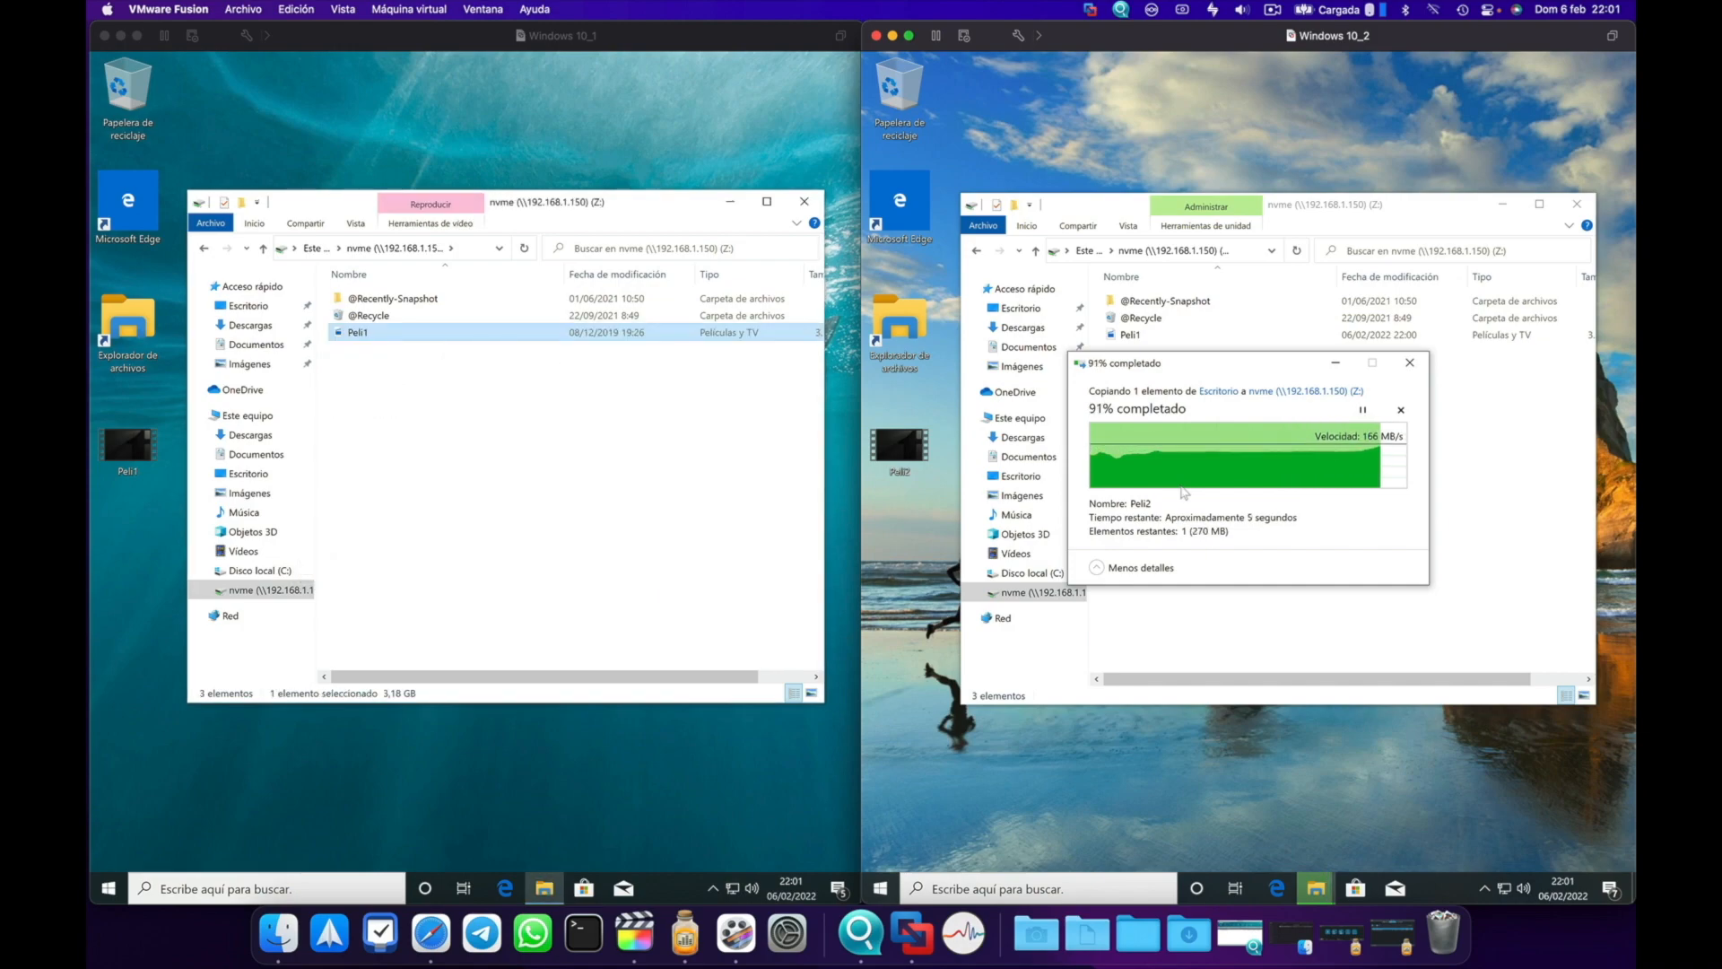
pyautogui.moveTo(452, 433); pyautogui.dragTo(348, 335)
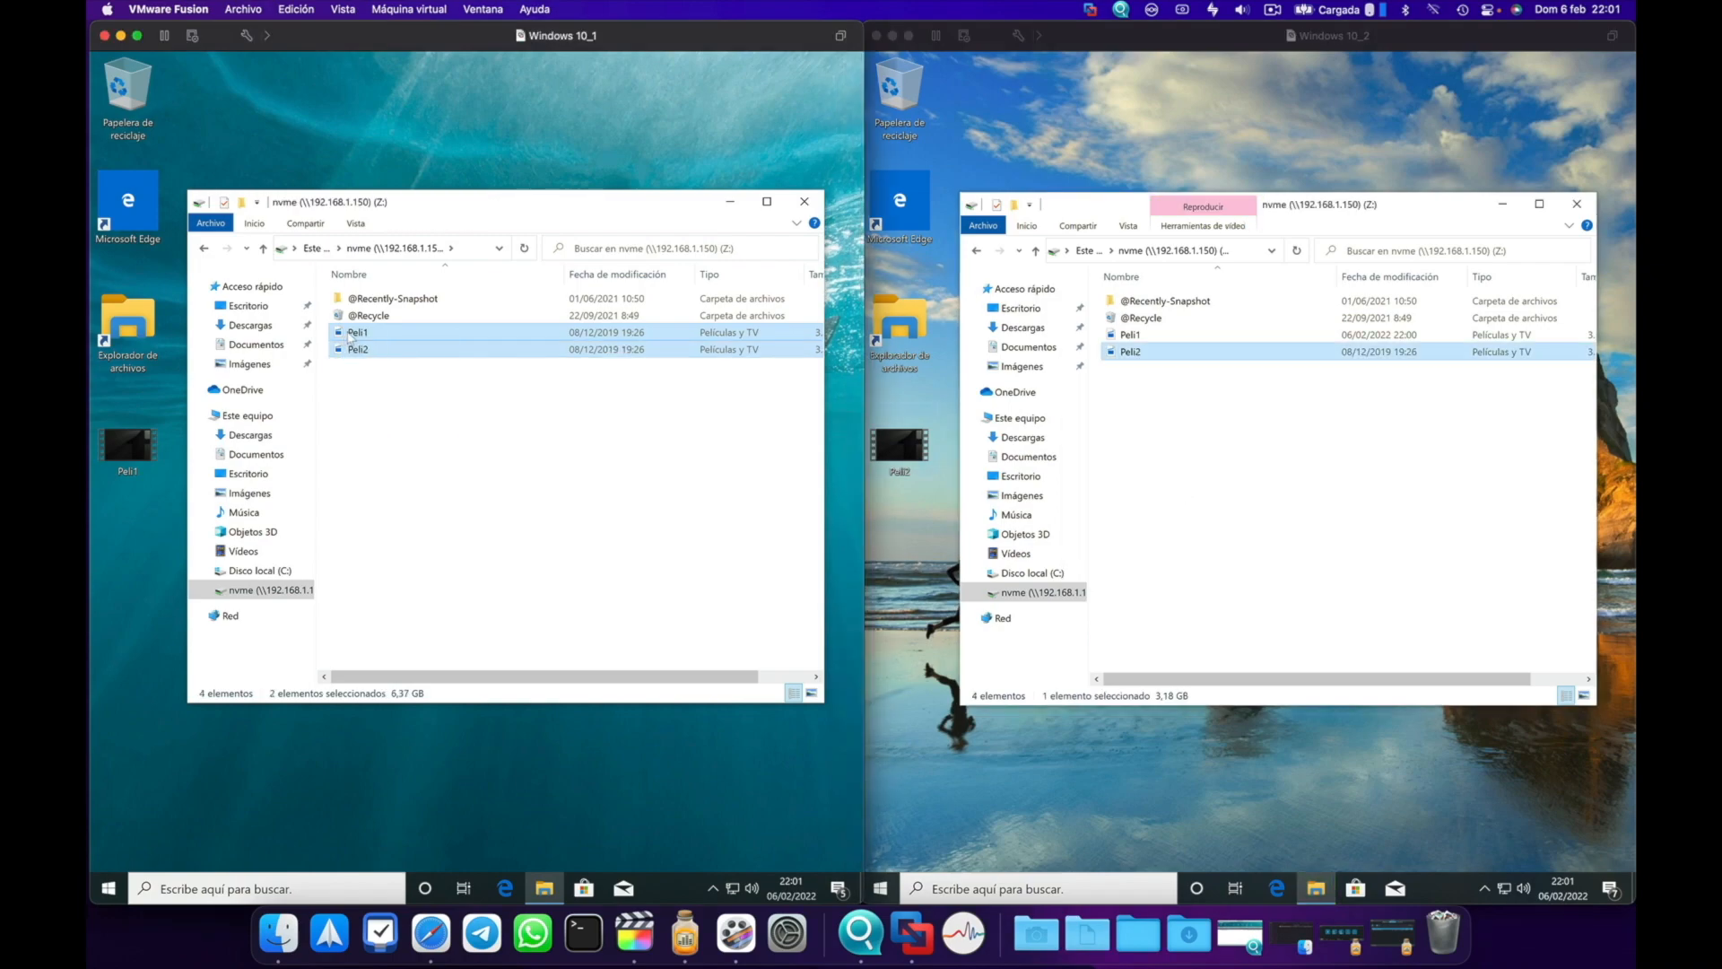
pyautogui.rightClick(349, 337)
pyautogui.click(391, 542)
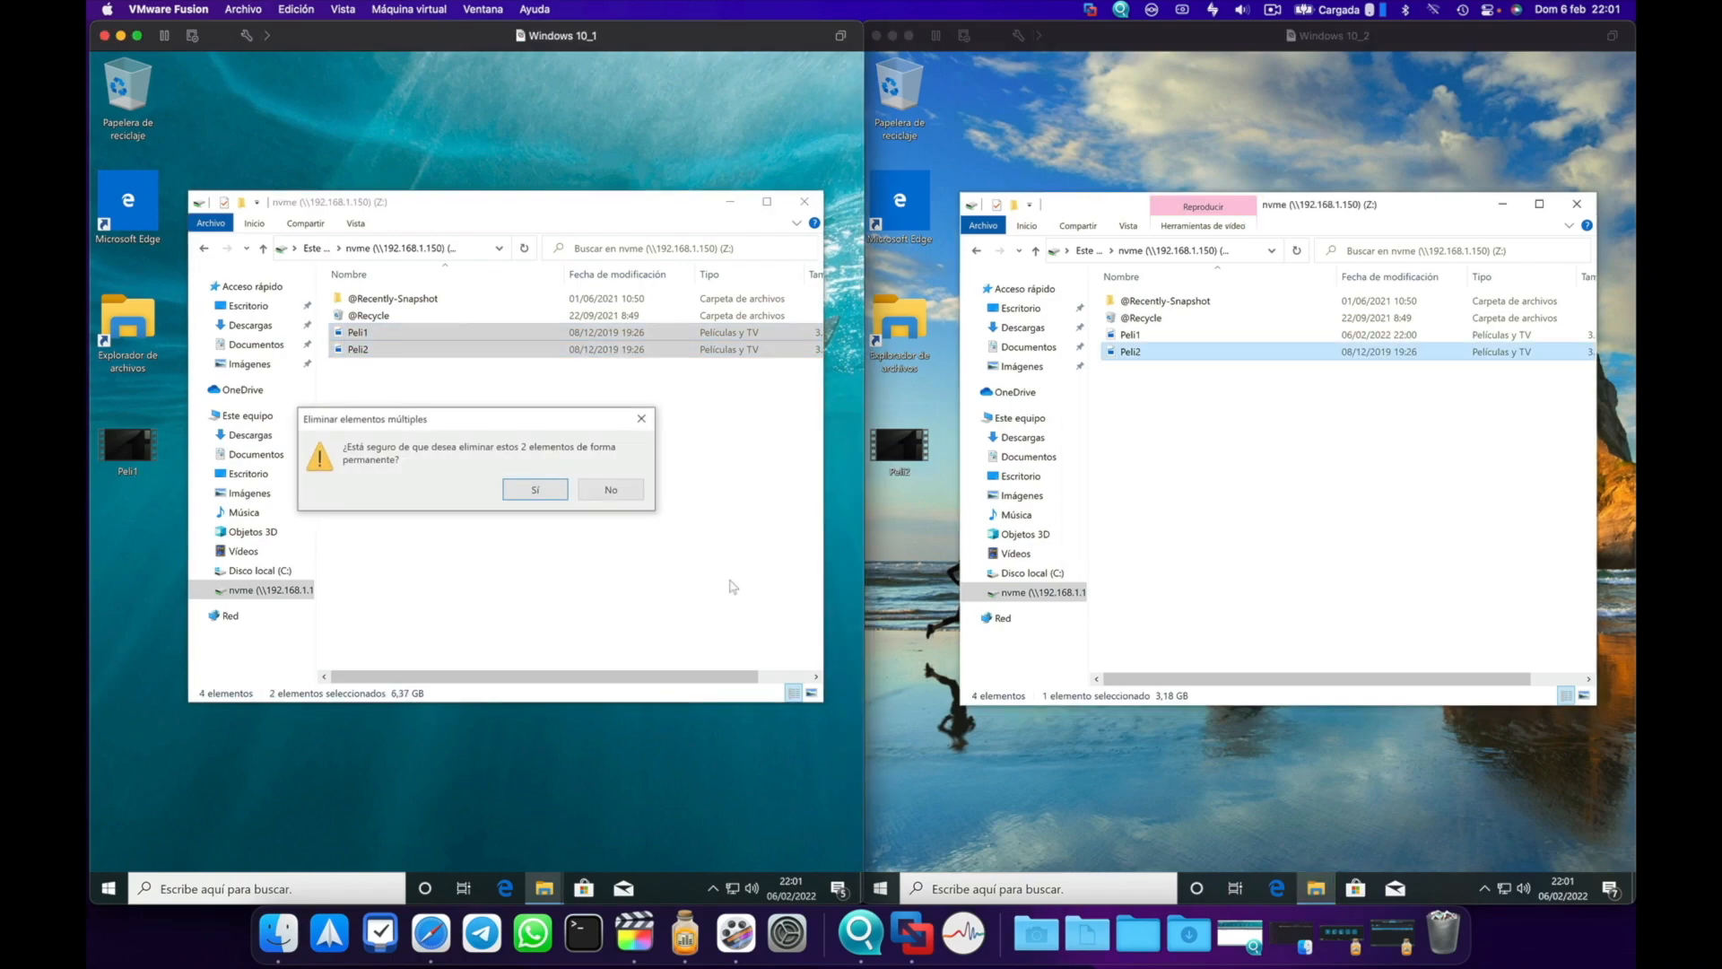
pyautogui.click(539, 494)
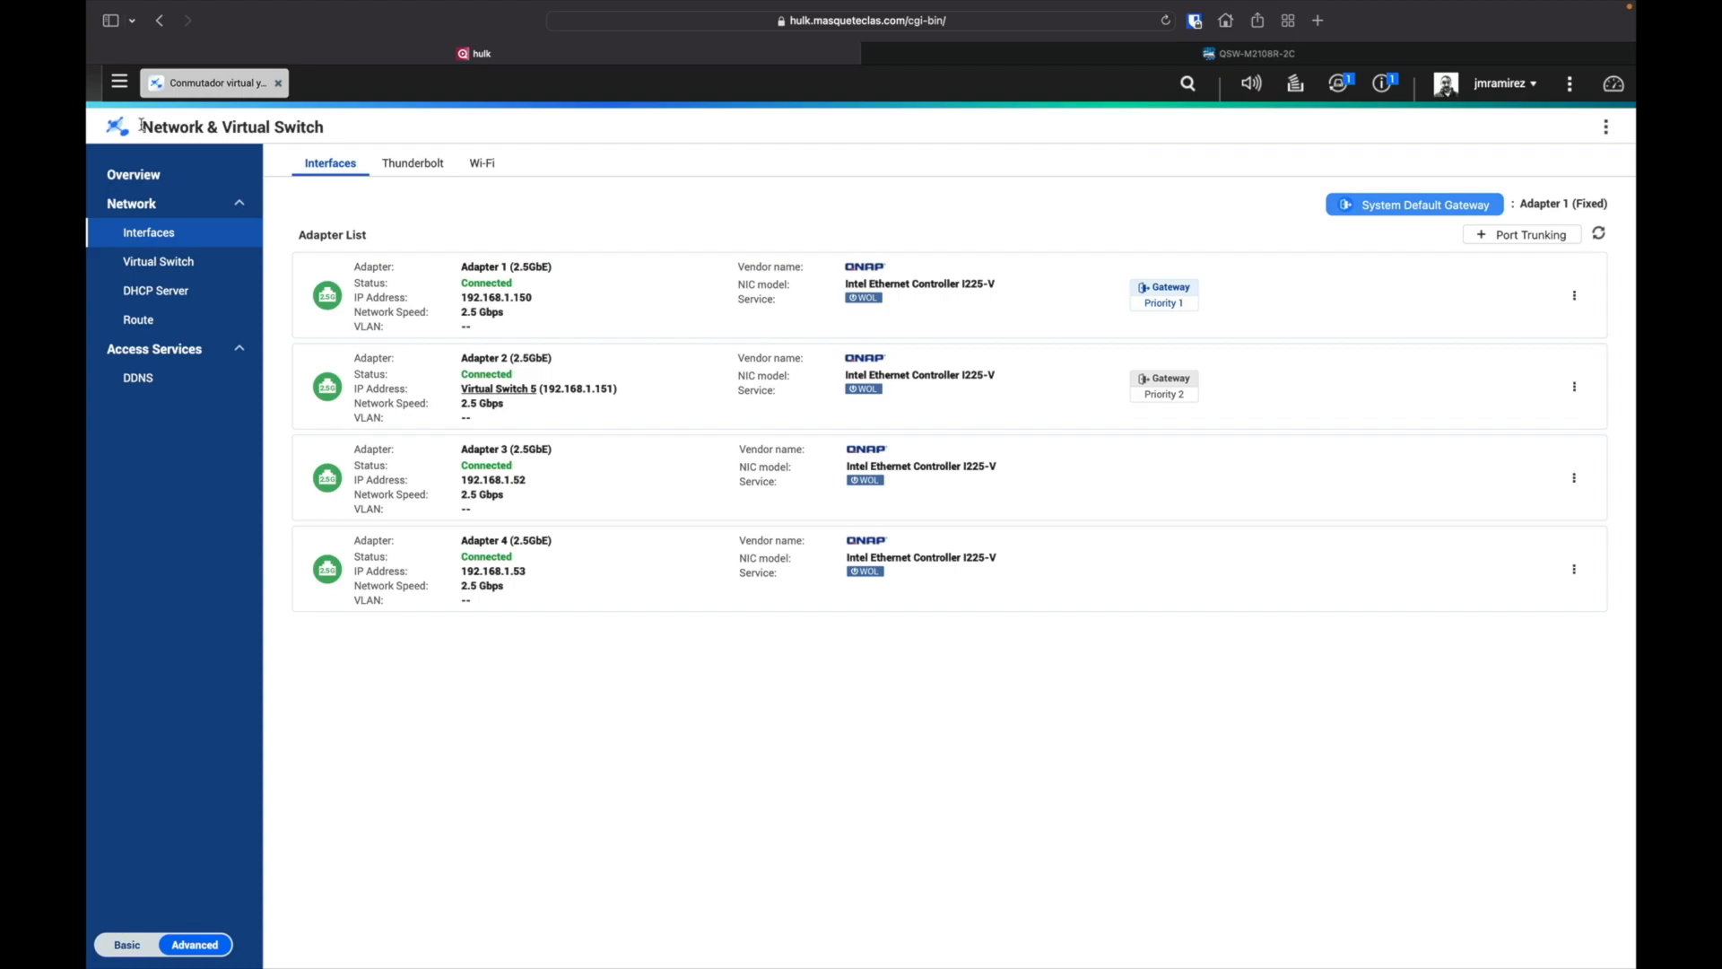
# Clear a stray text highlight and open Port Trunking, which shows no trunk groups yet.
pyautogui.moveTo(141, 124); pyautogui.dragTo(353, 134)
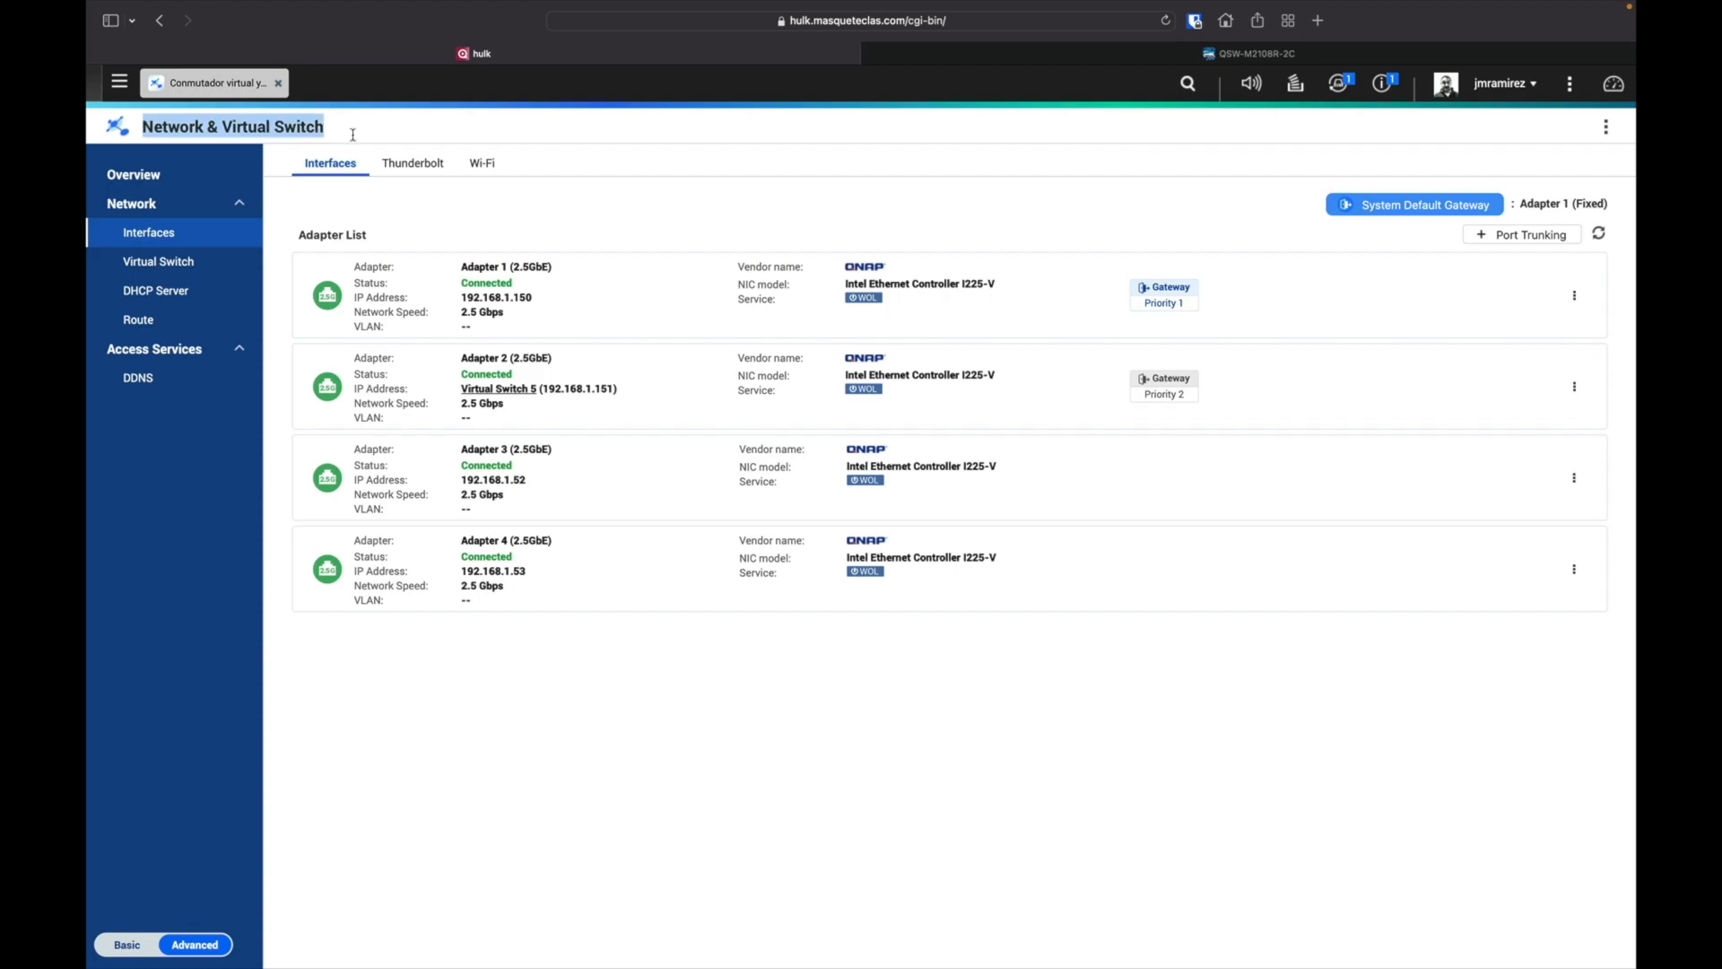
pyautogui.click(265, 135)
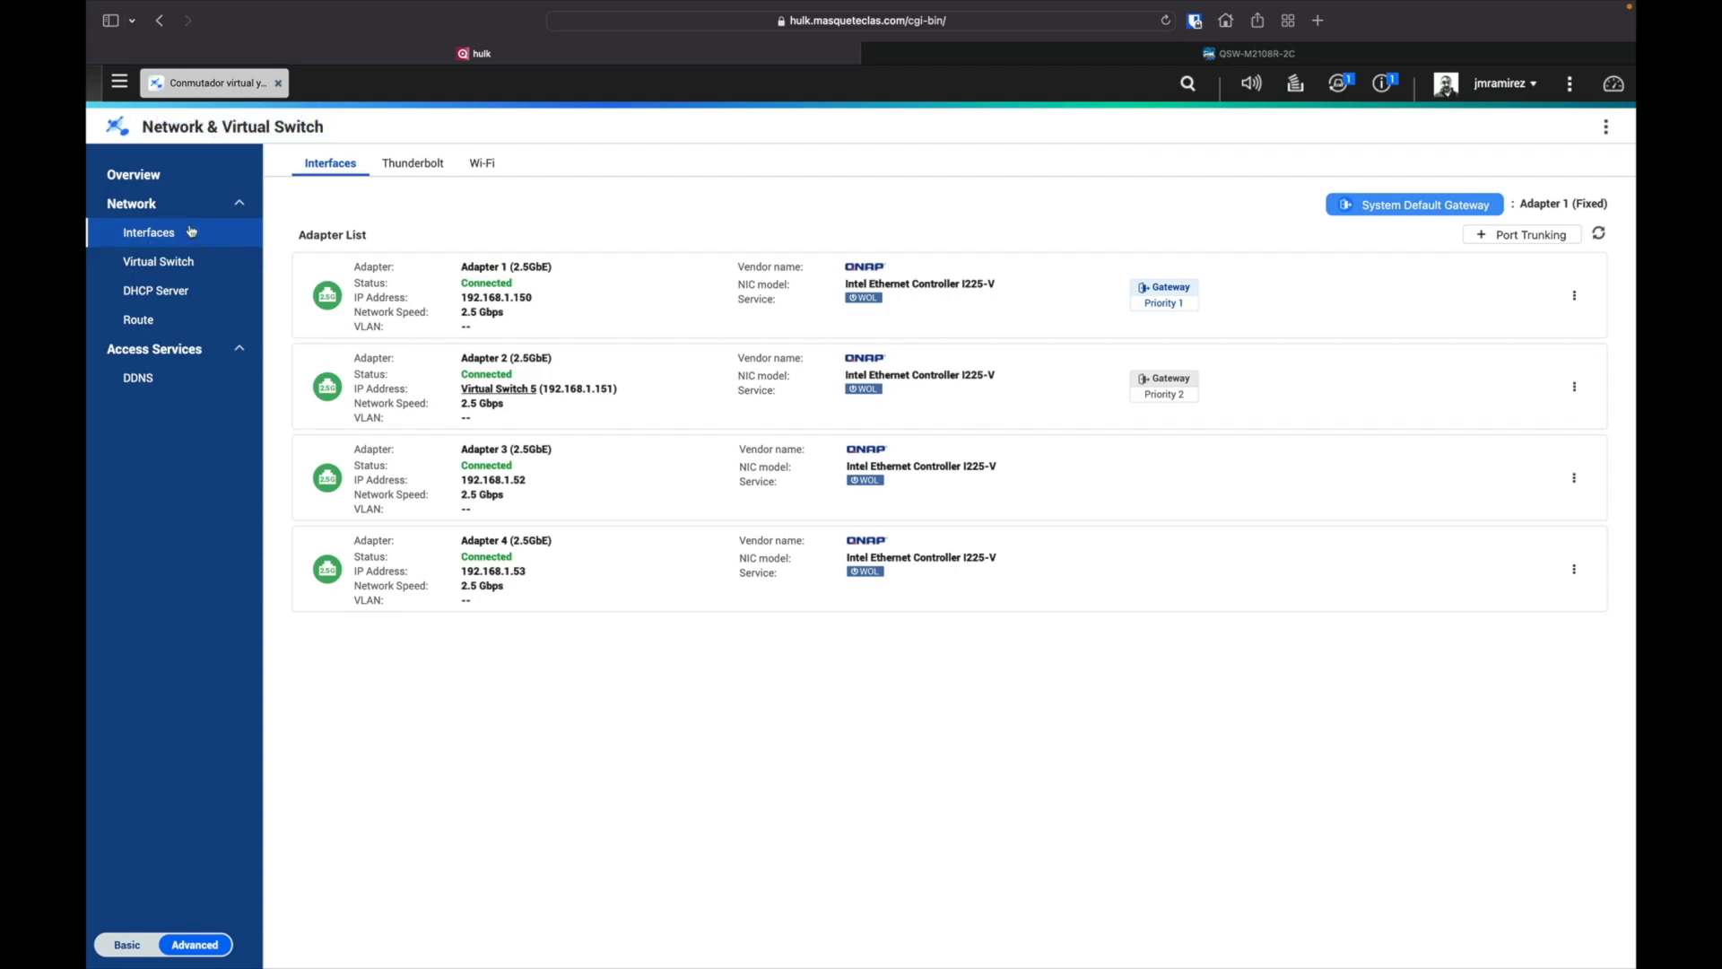
pyautogui.click(1524, 237)
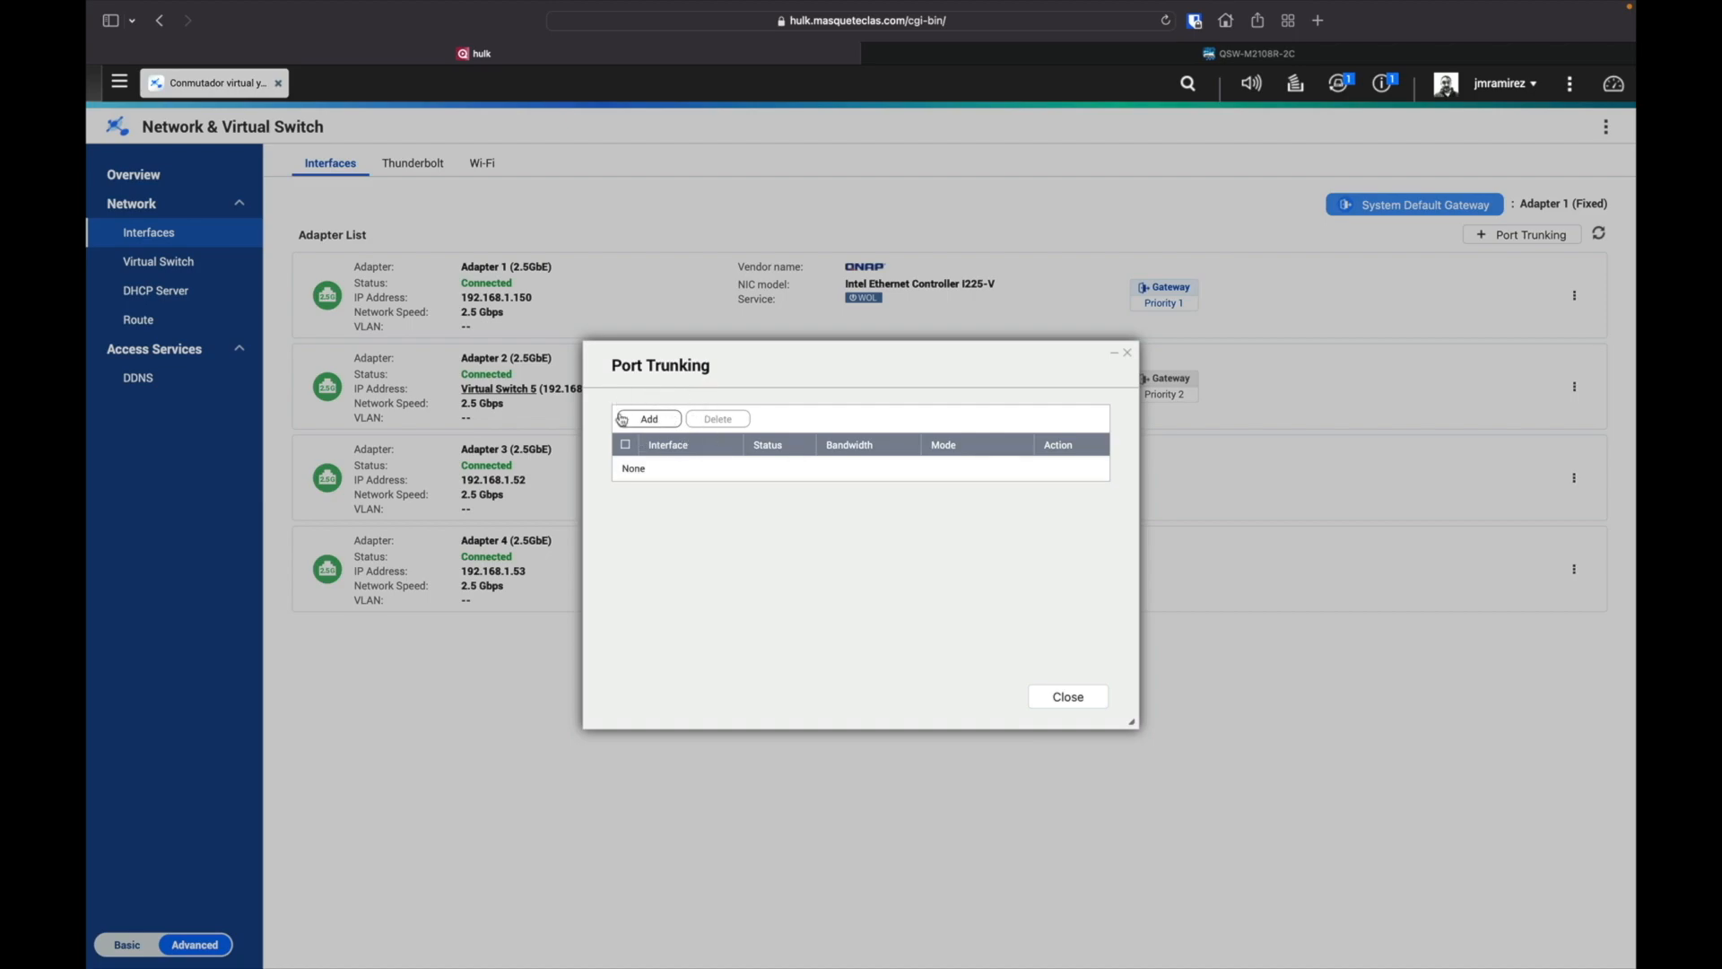
# Start a new trunk group with Adapters 3 and 4 on a managed LACP-capable switch.
pyautogui.click(650, 420)
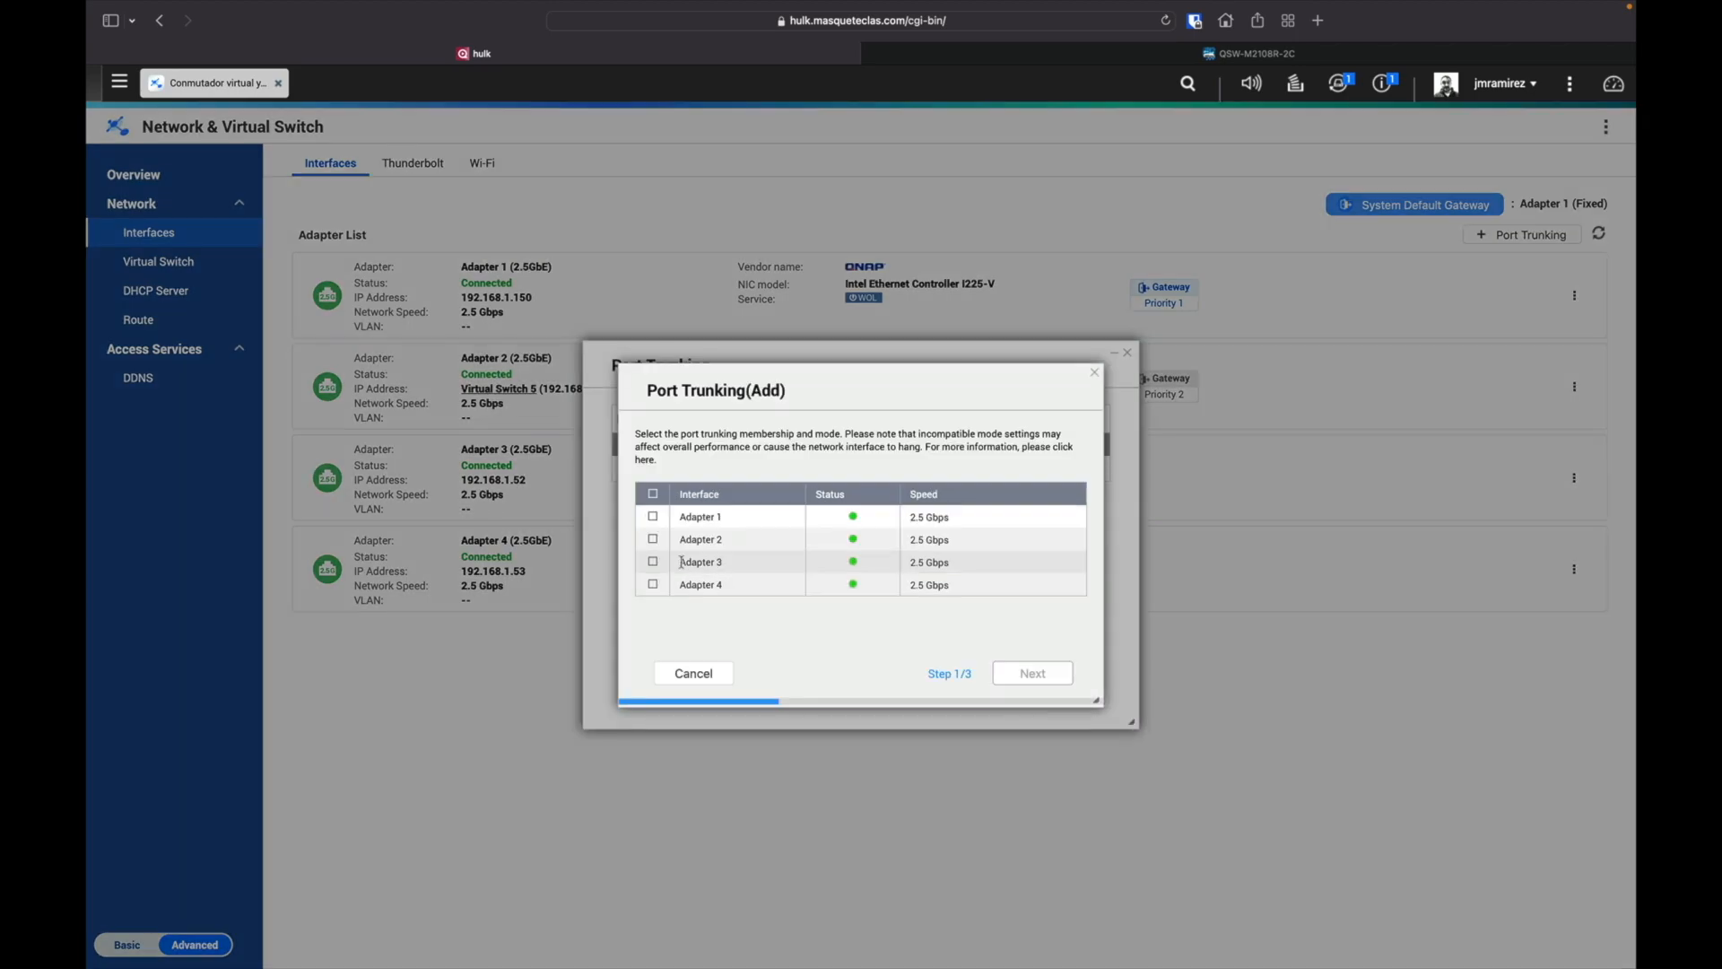
pyautogui.click(653, 564)
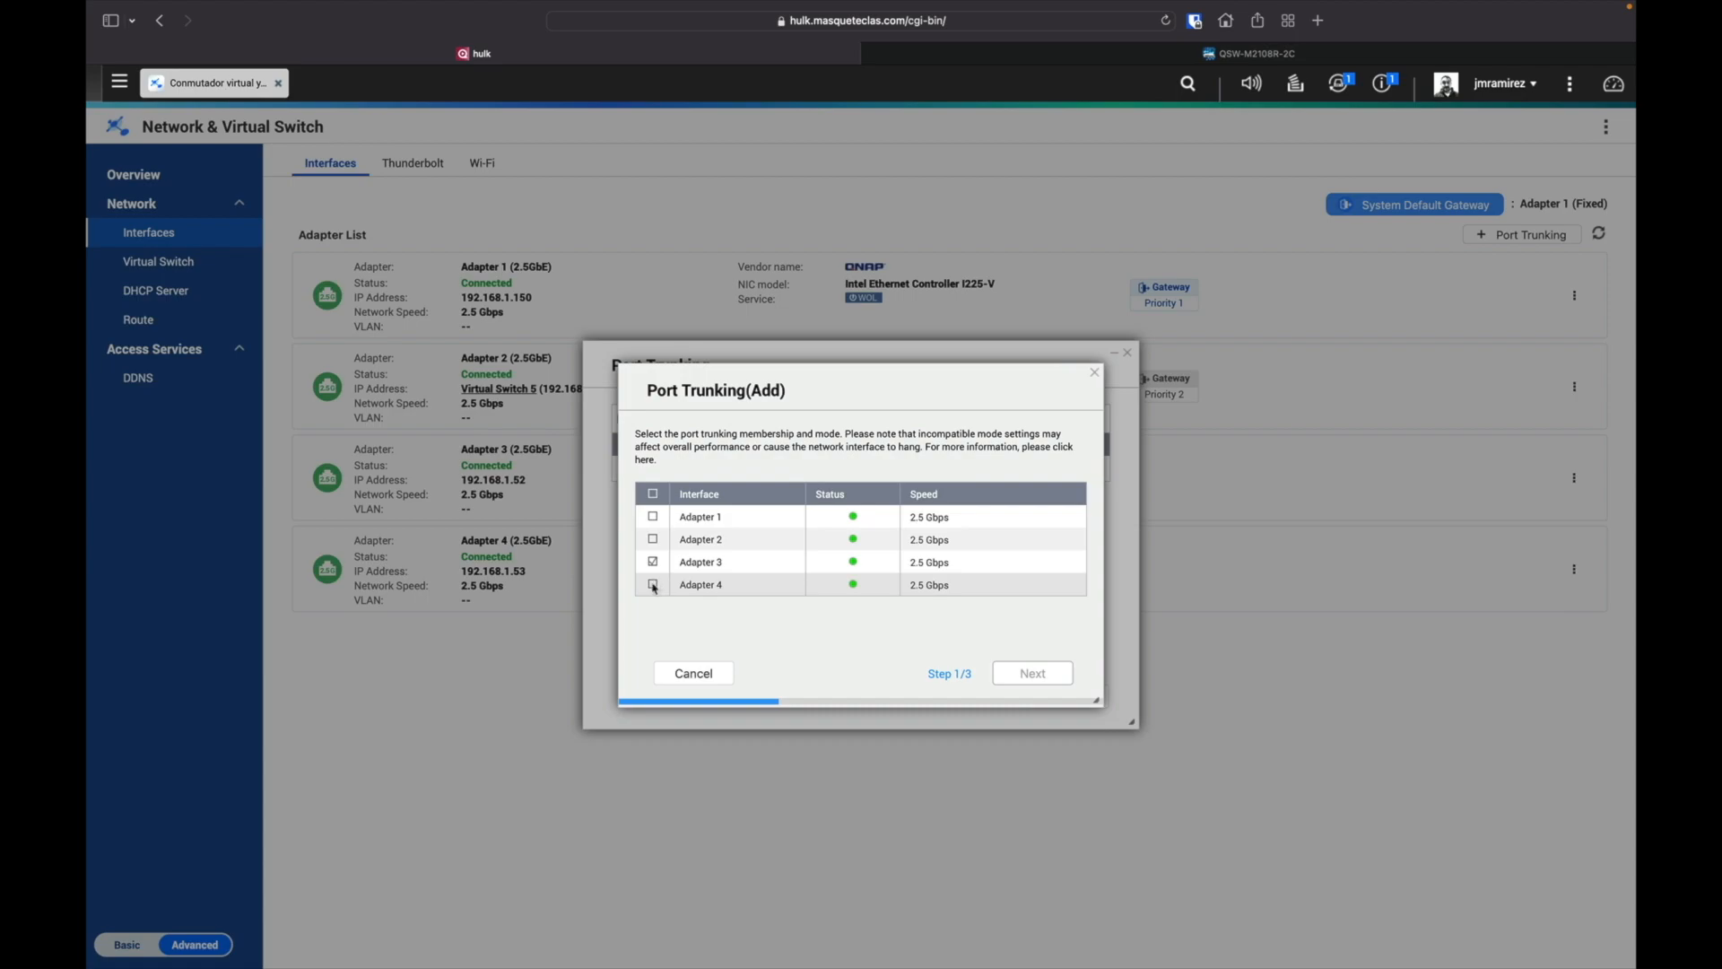
pyautogui.click(653, 585)
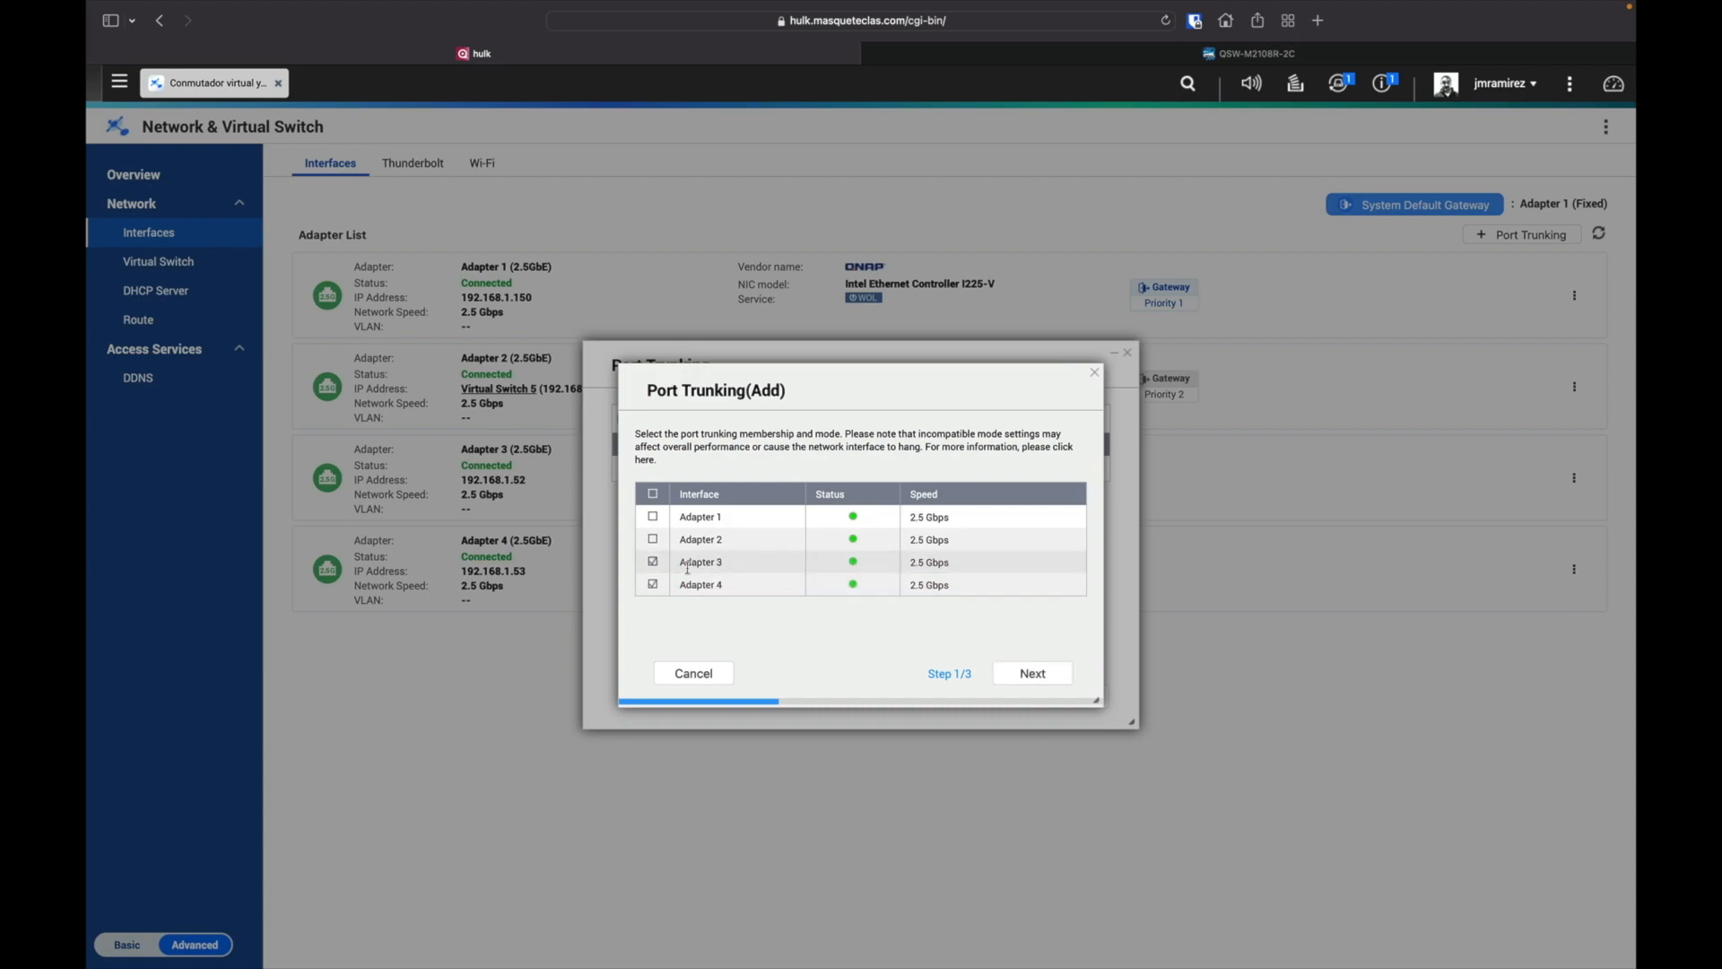
pyautogui.click(1031, 677)
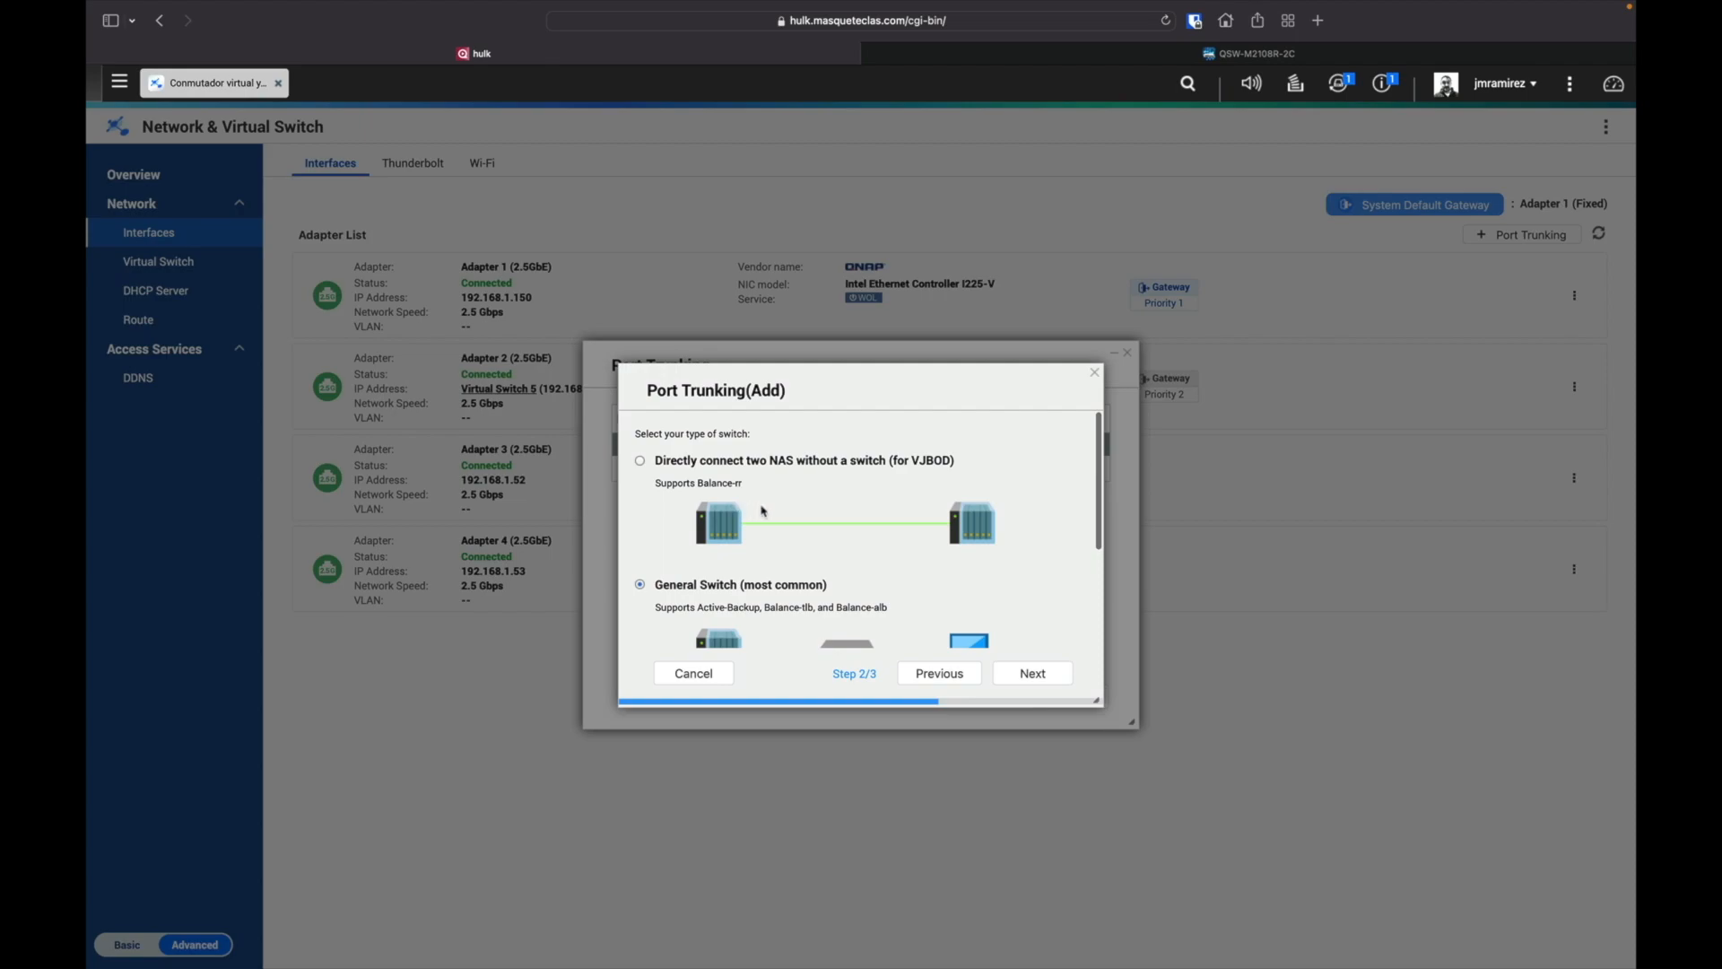
pyautogui.scroll(-1, 736, 509)
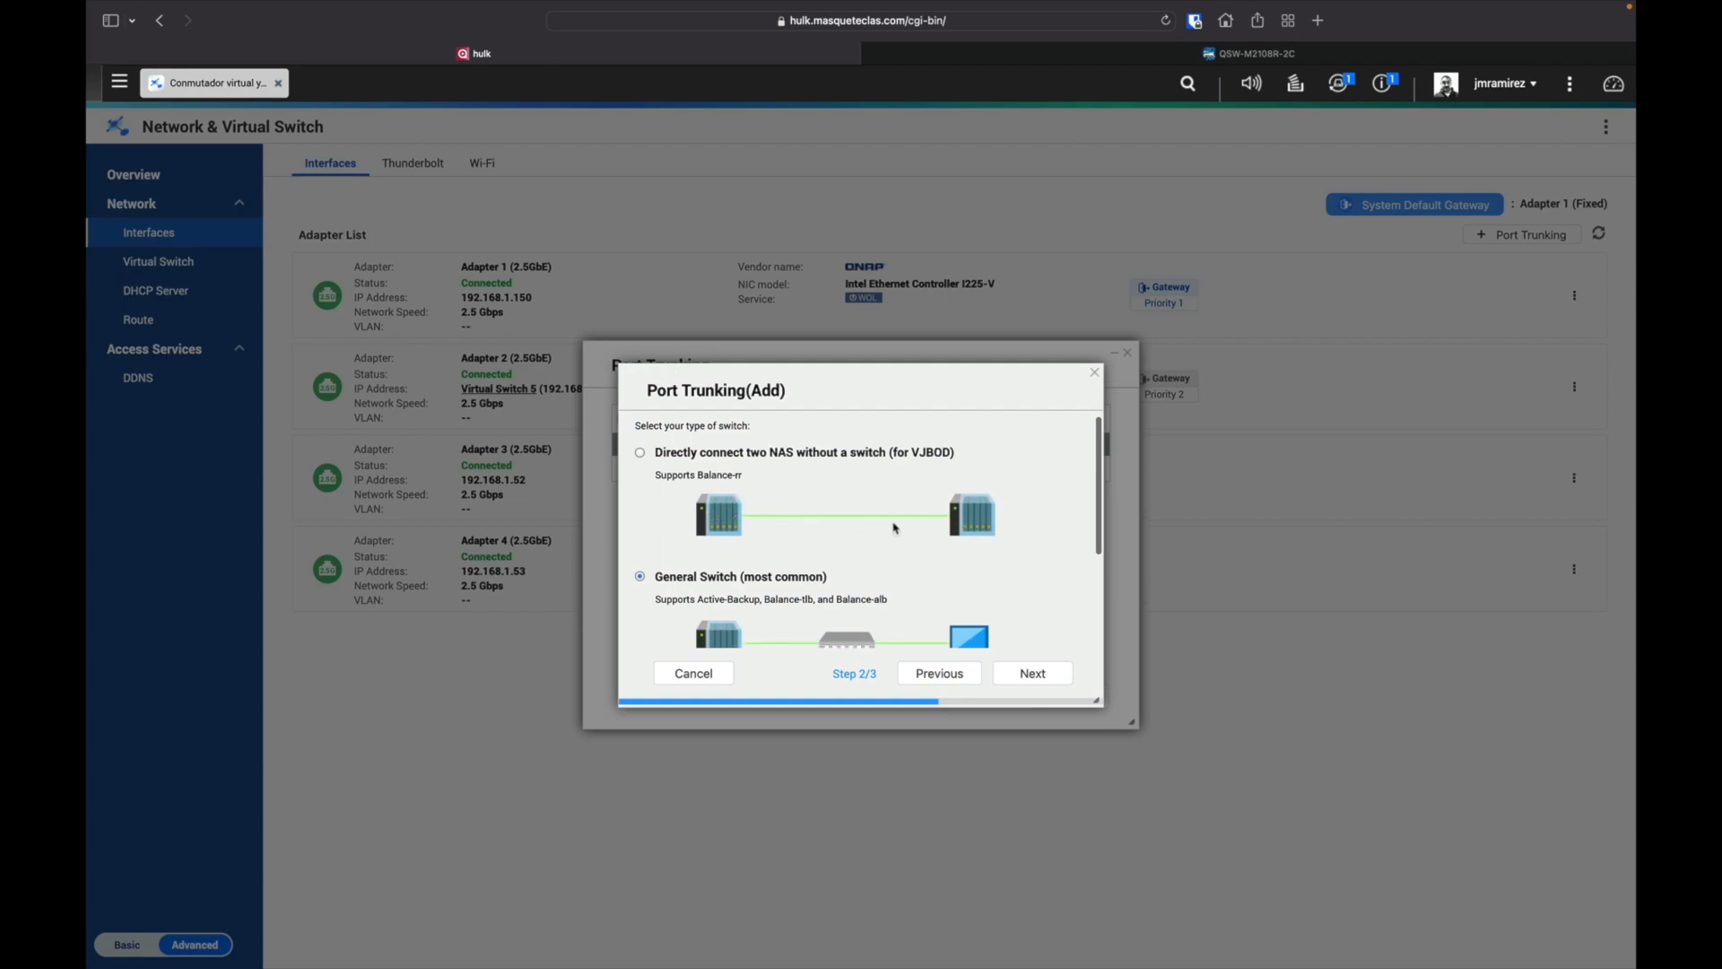
pyautogui.scroll(-3, 731, 491)
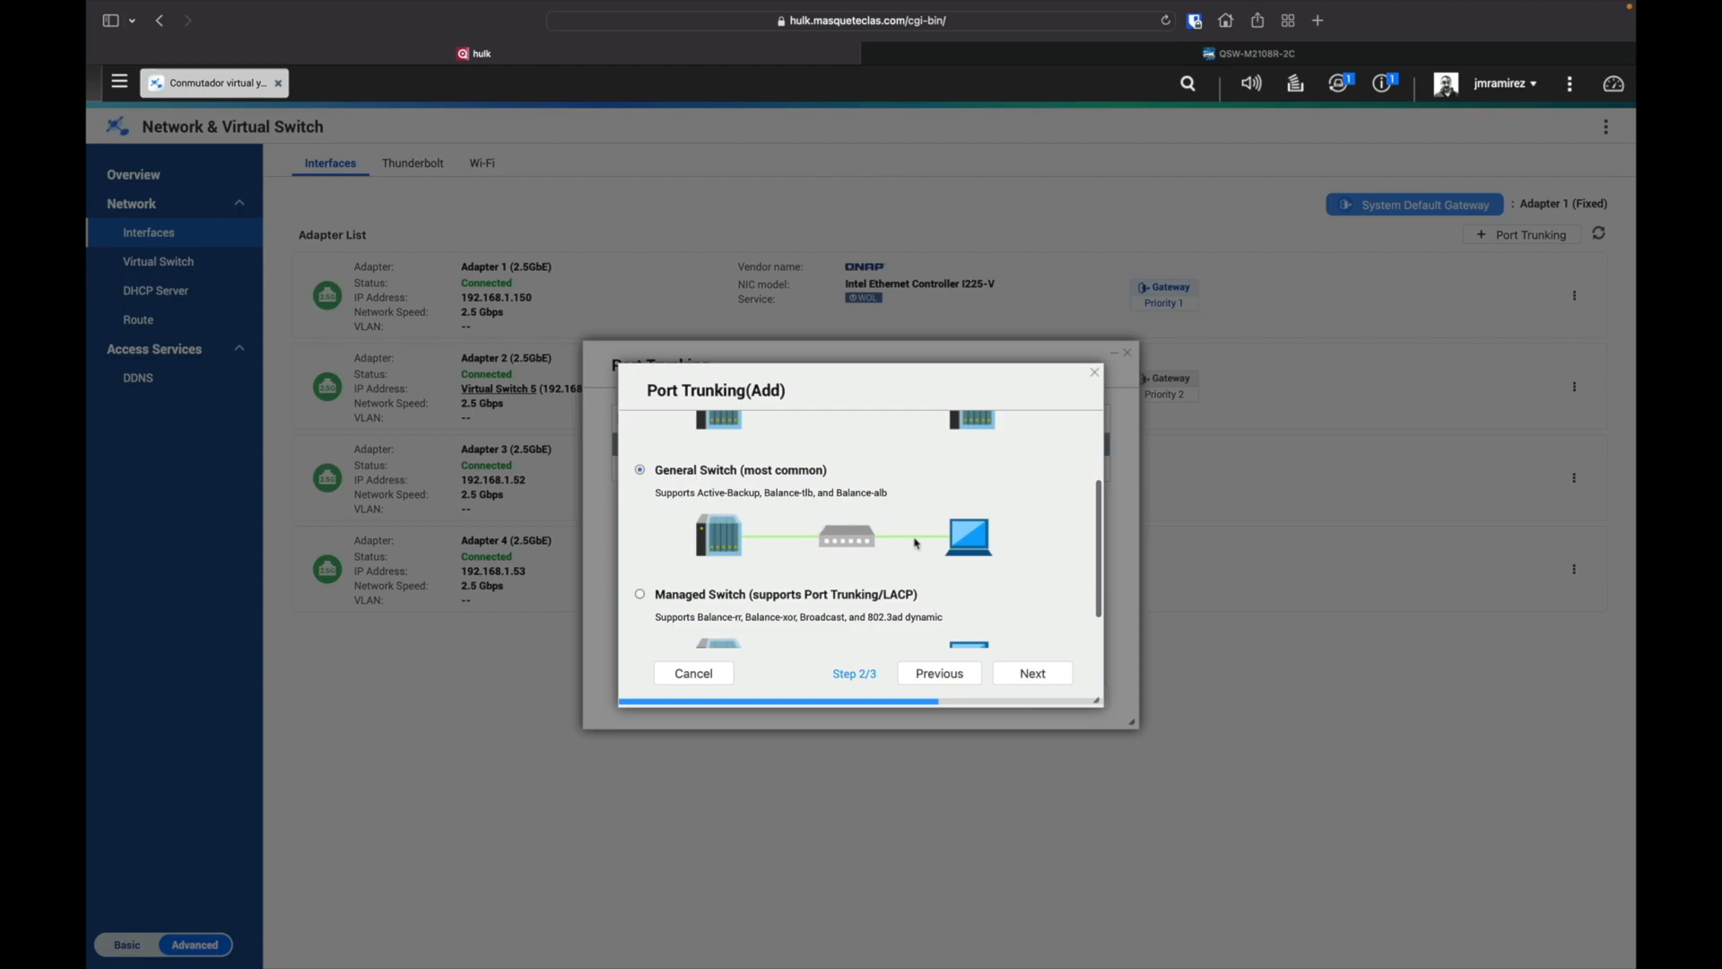
pyautogui.scroll(-1, 845, 518)
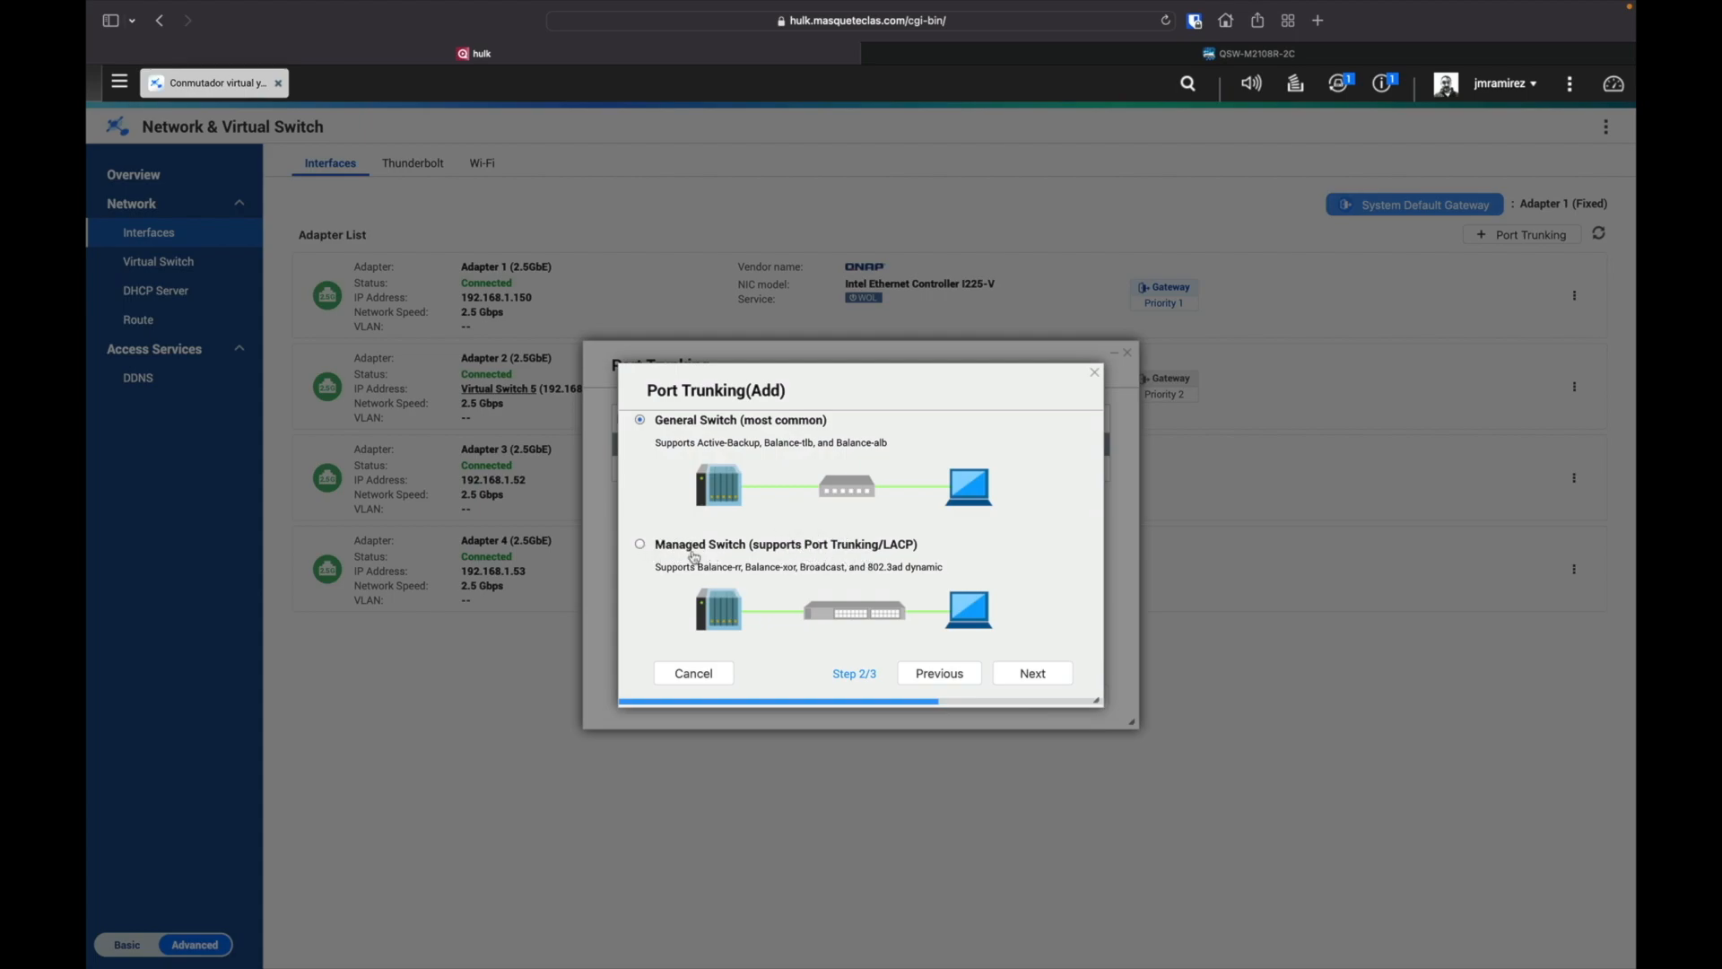
pyautogui.click(640, 546)
pyautogui.click(1033, 674)
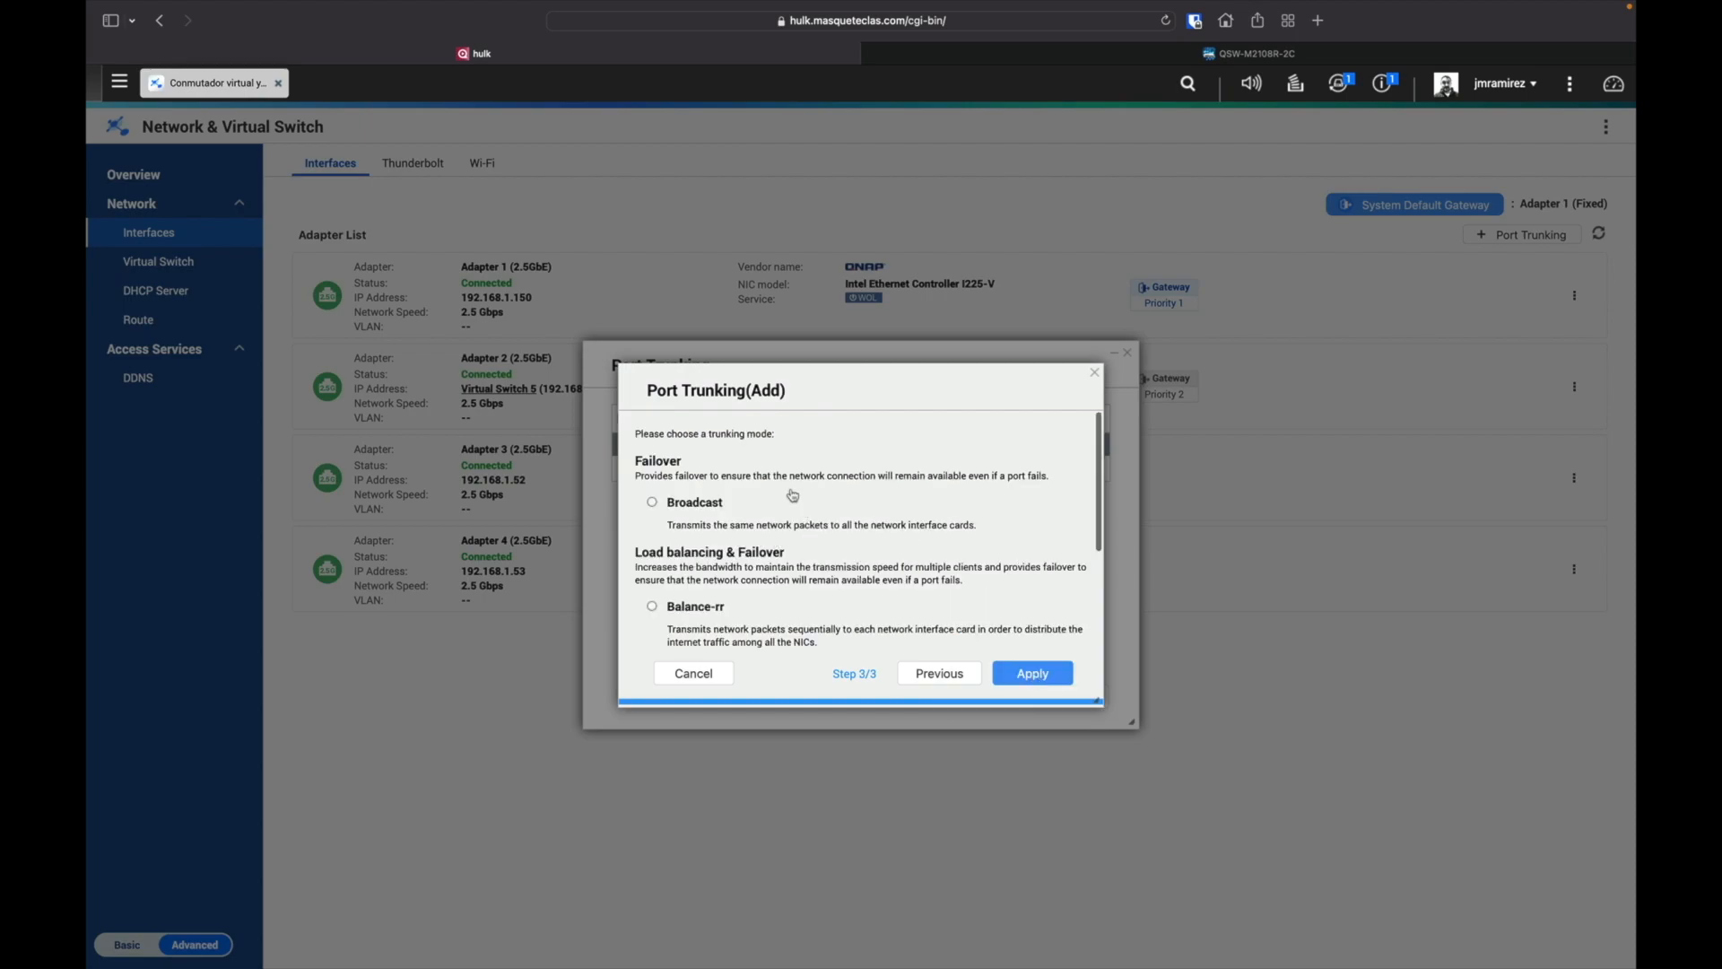
# Finish the trunk in 802.3ad mode with the Layer 2+3 (MAC+IP) hash policy.
pyautogui.scroll(-4, 805, 571)
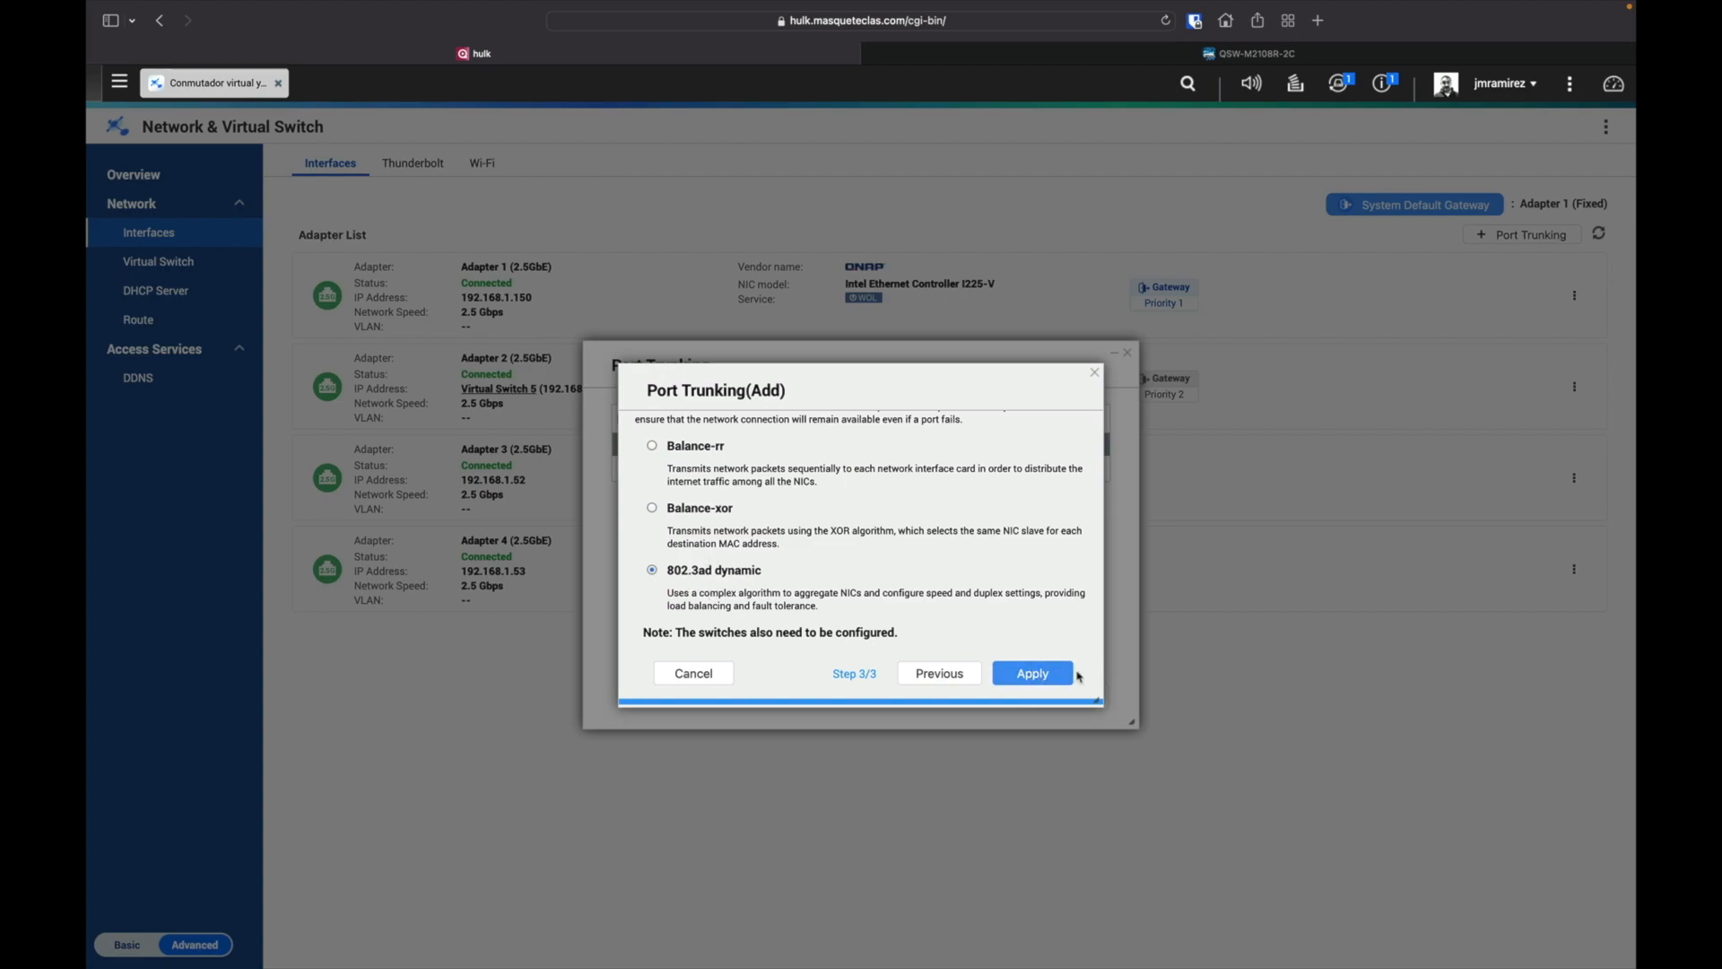
pyautogui.click(1033, 675)
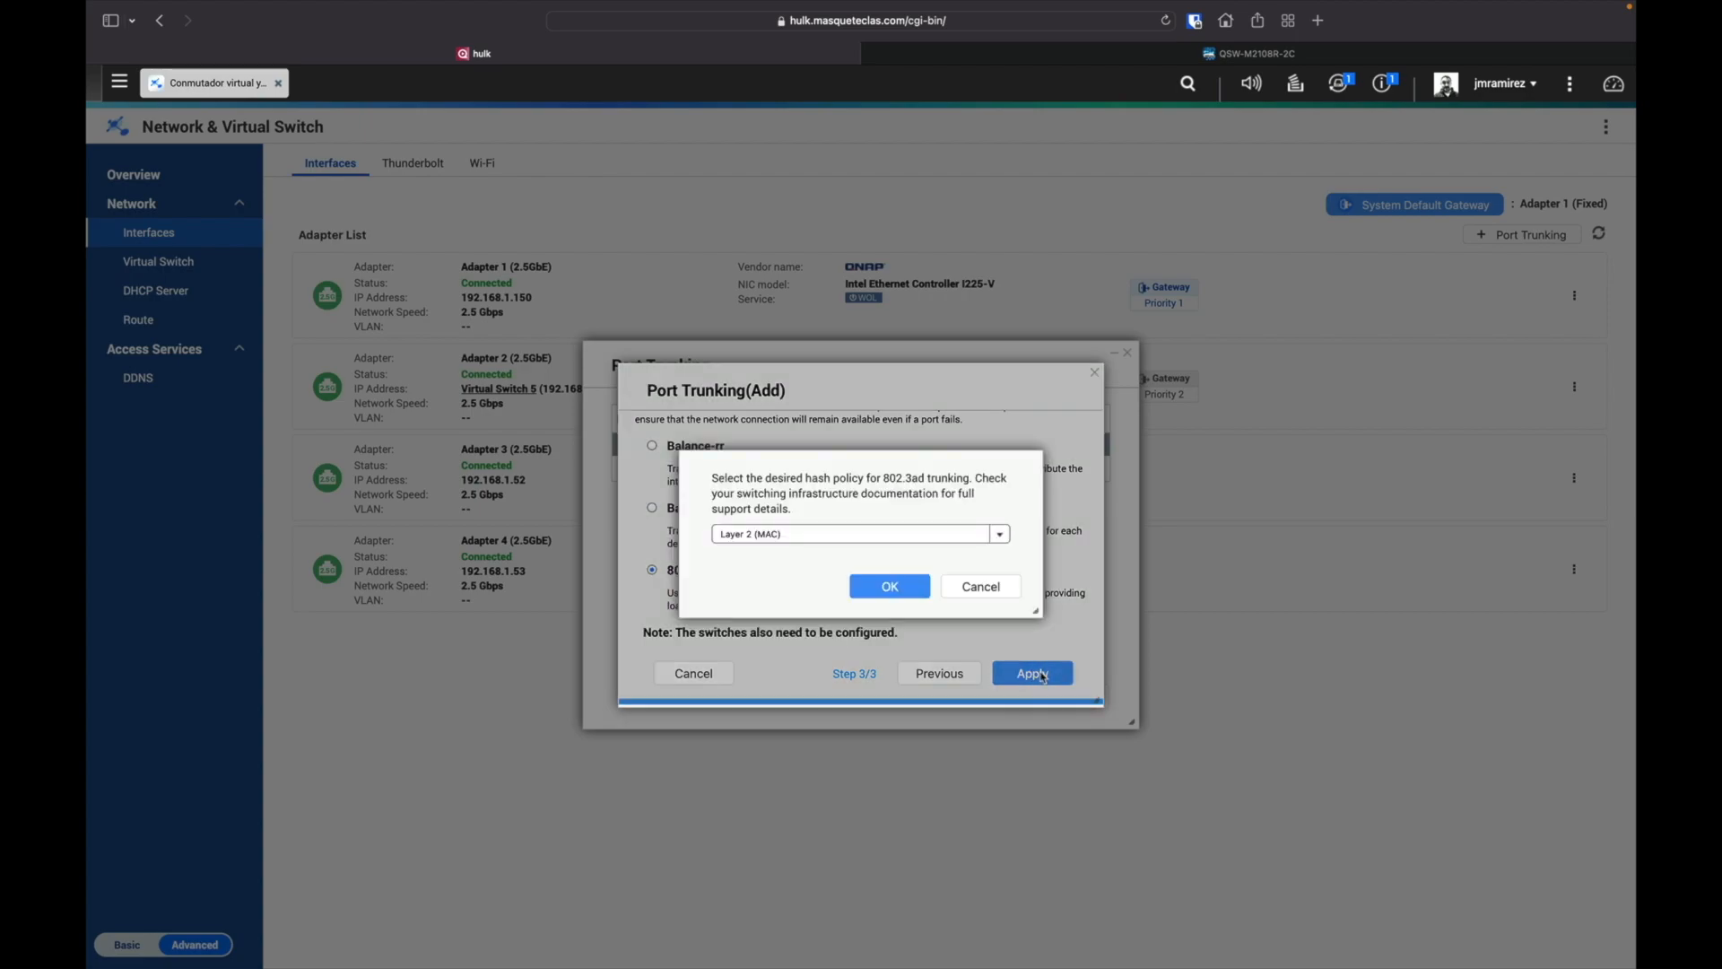
pyautogui.click(1010, 536)
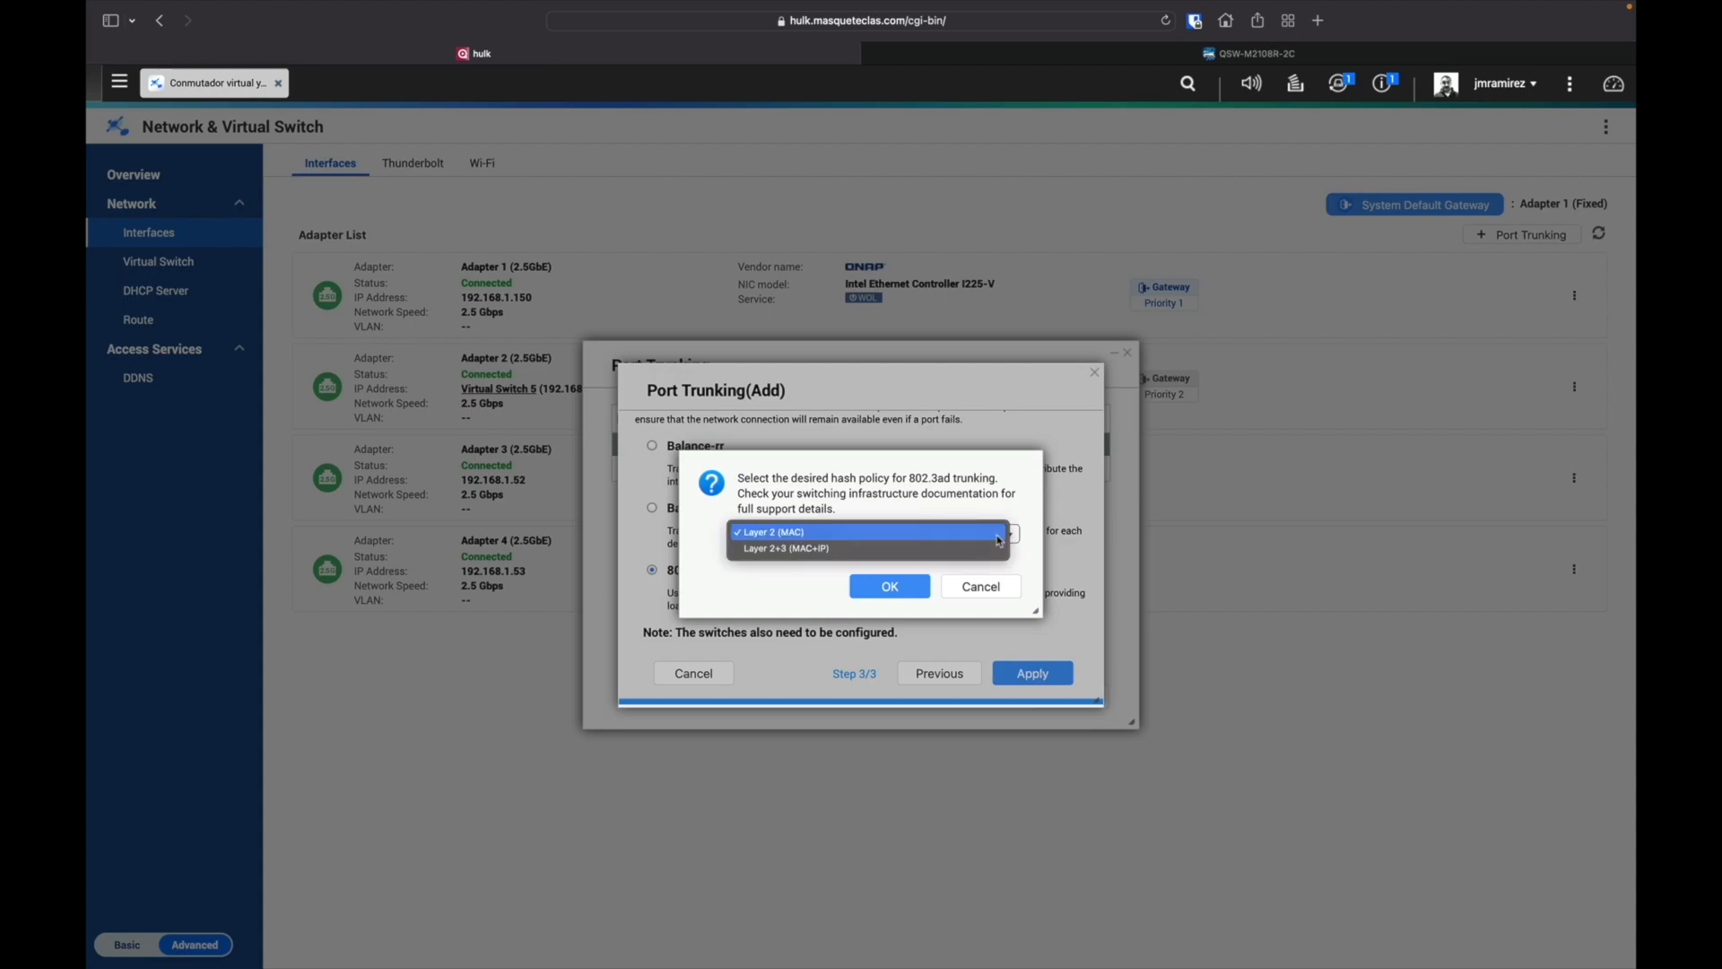
pyautogui.click(788, 548)
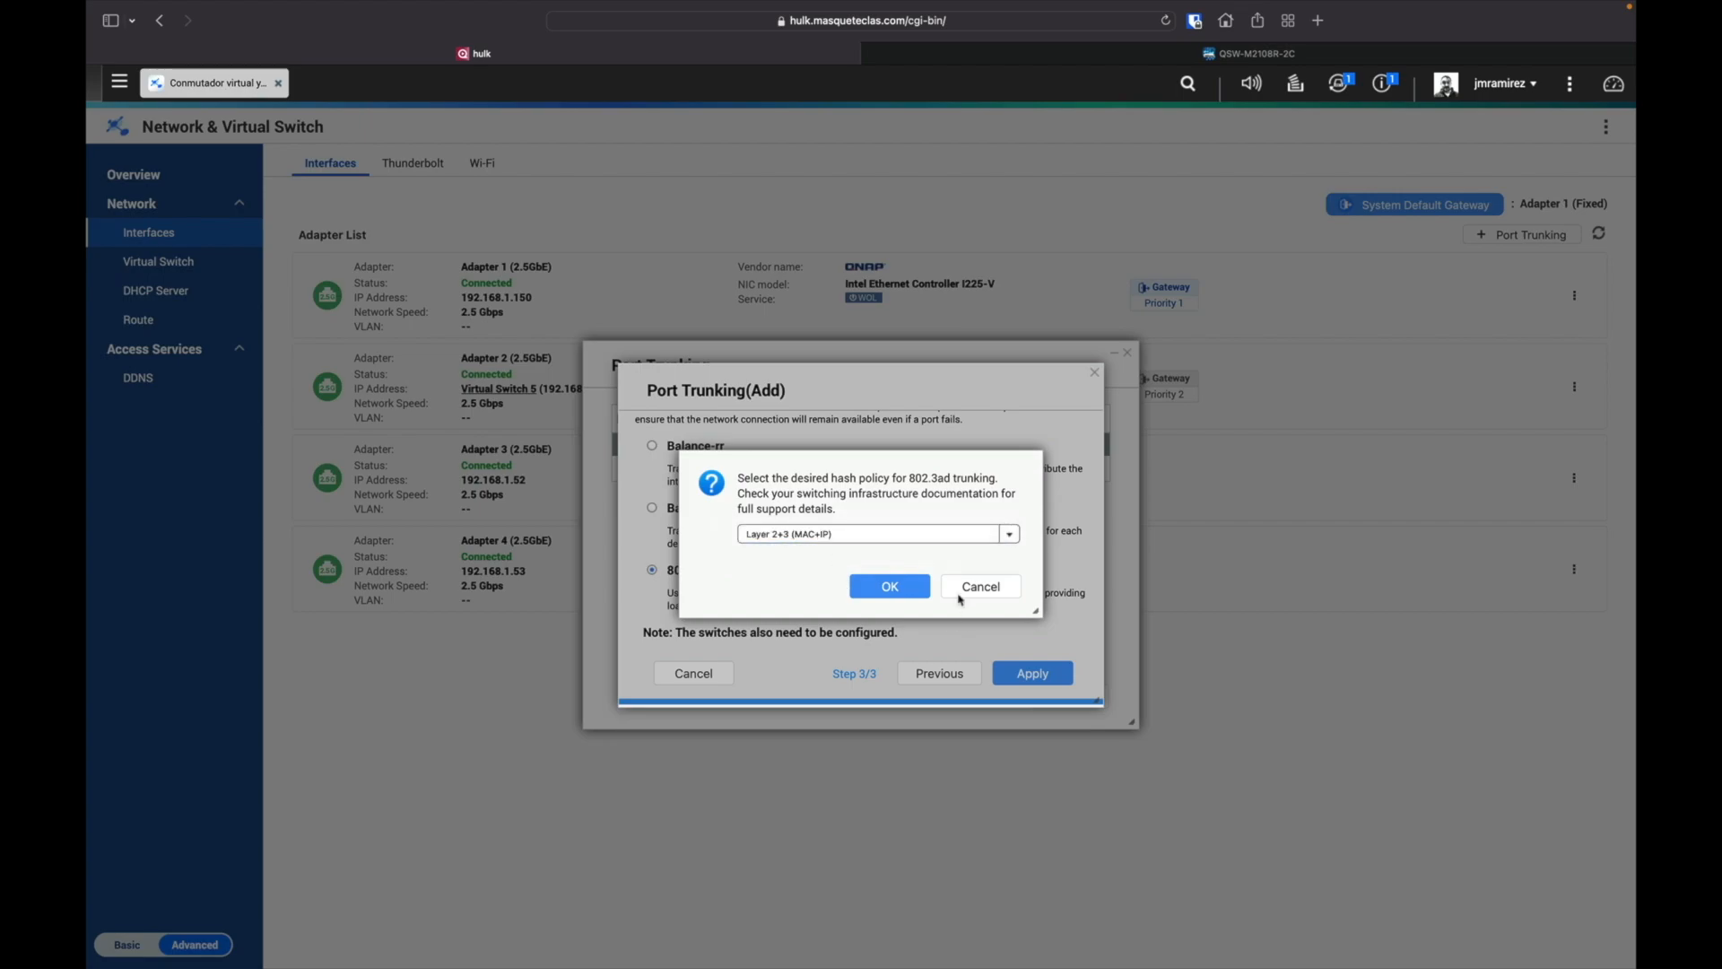
pyautogui.click(890, 588)
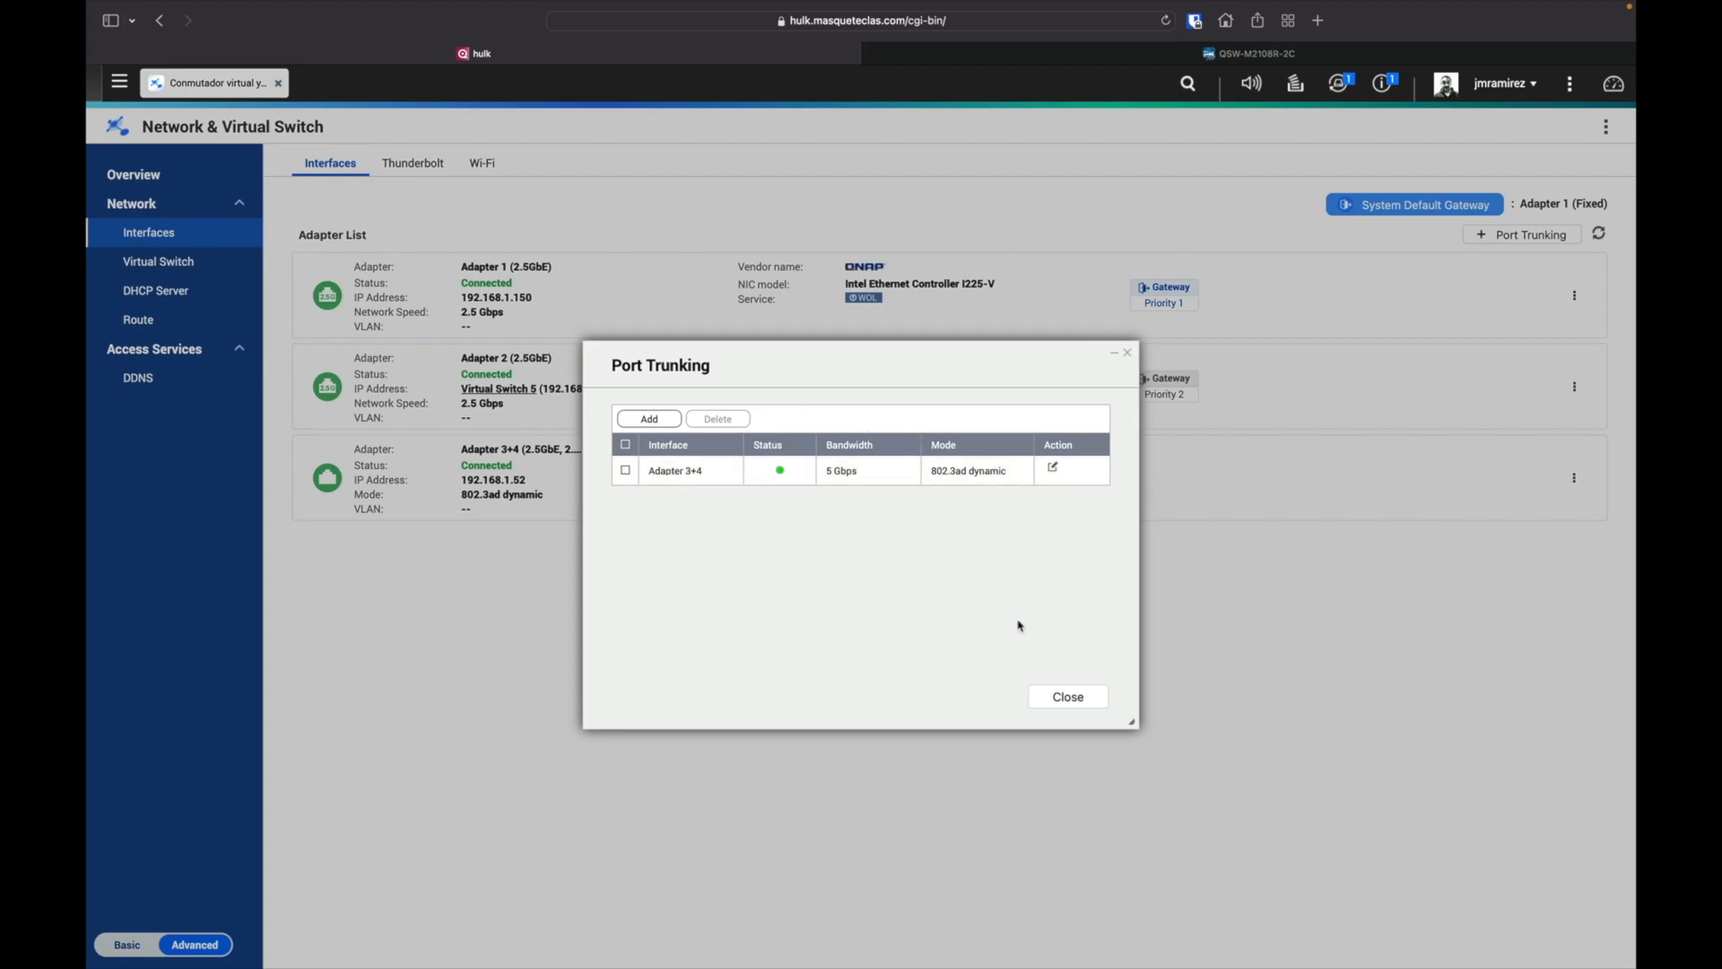
# Set Adapter 3+4 to static IP 192.168.1.152 with 9000-byte jumbo frames.
pyautogui.click(1065, 702)
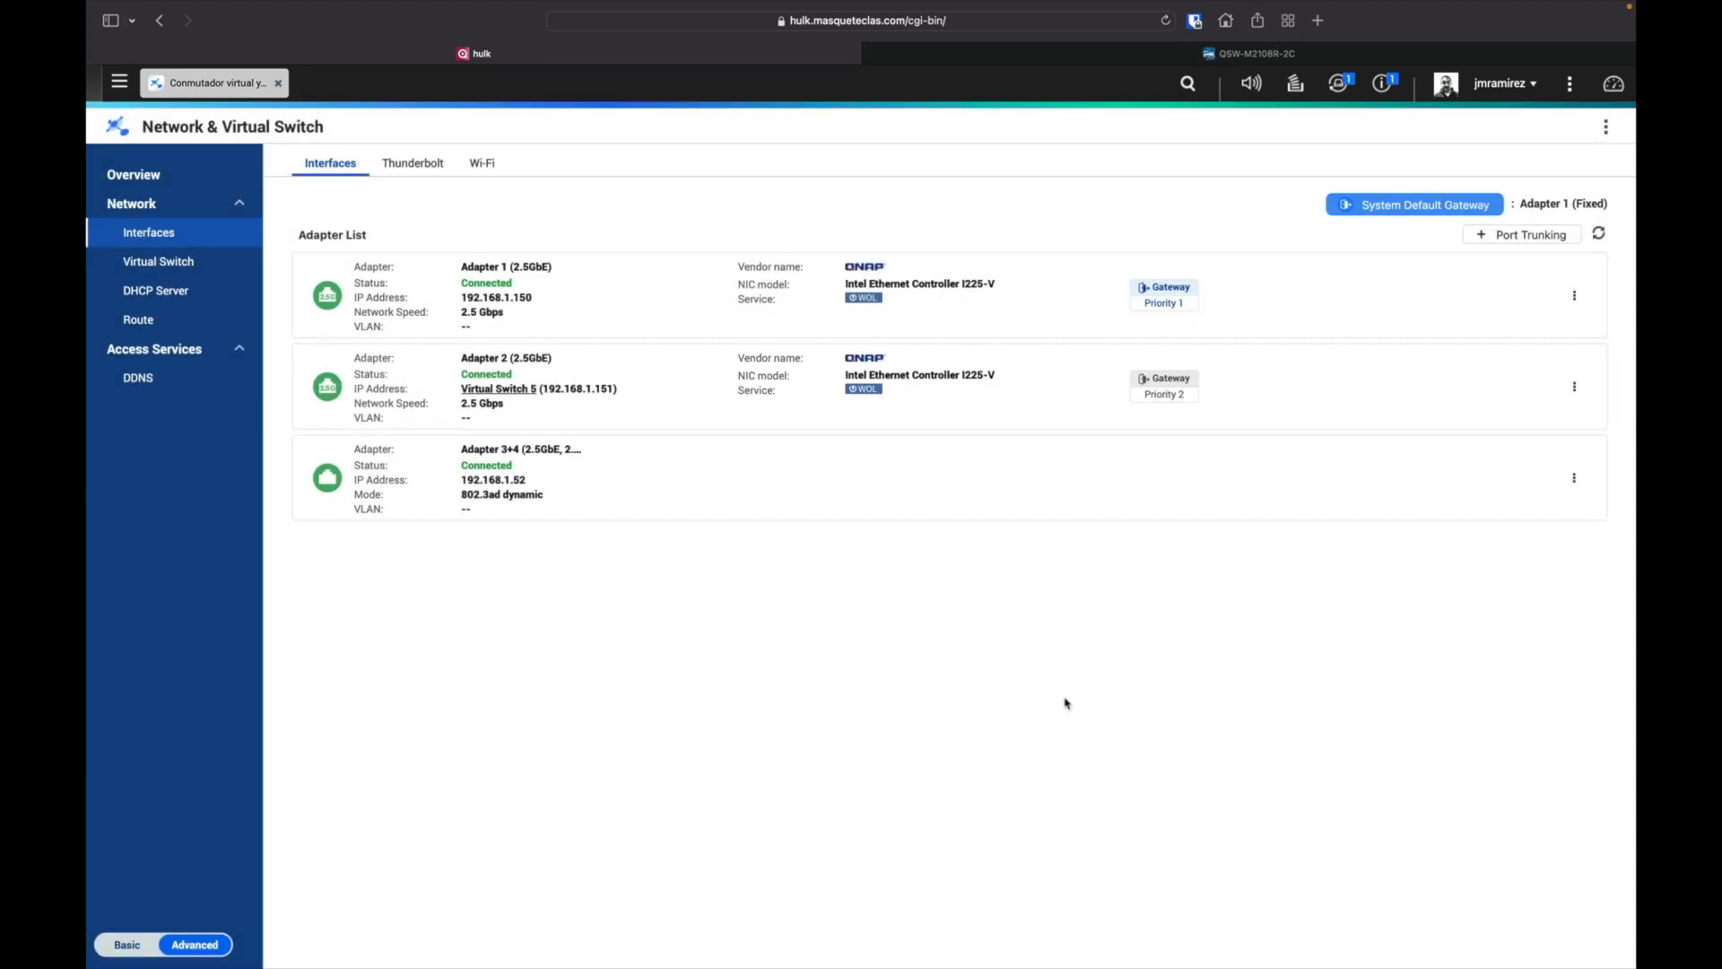
pyautogui.click(1575, 479)
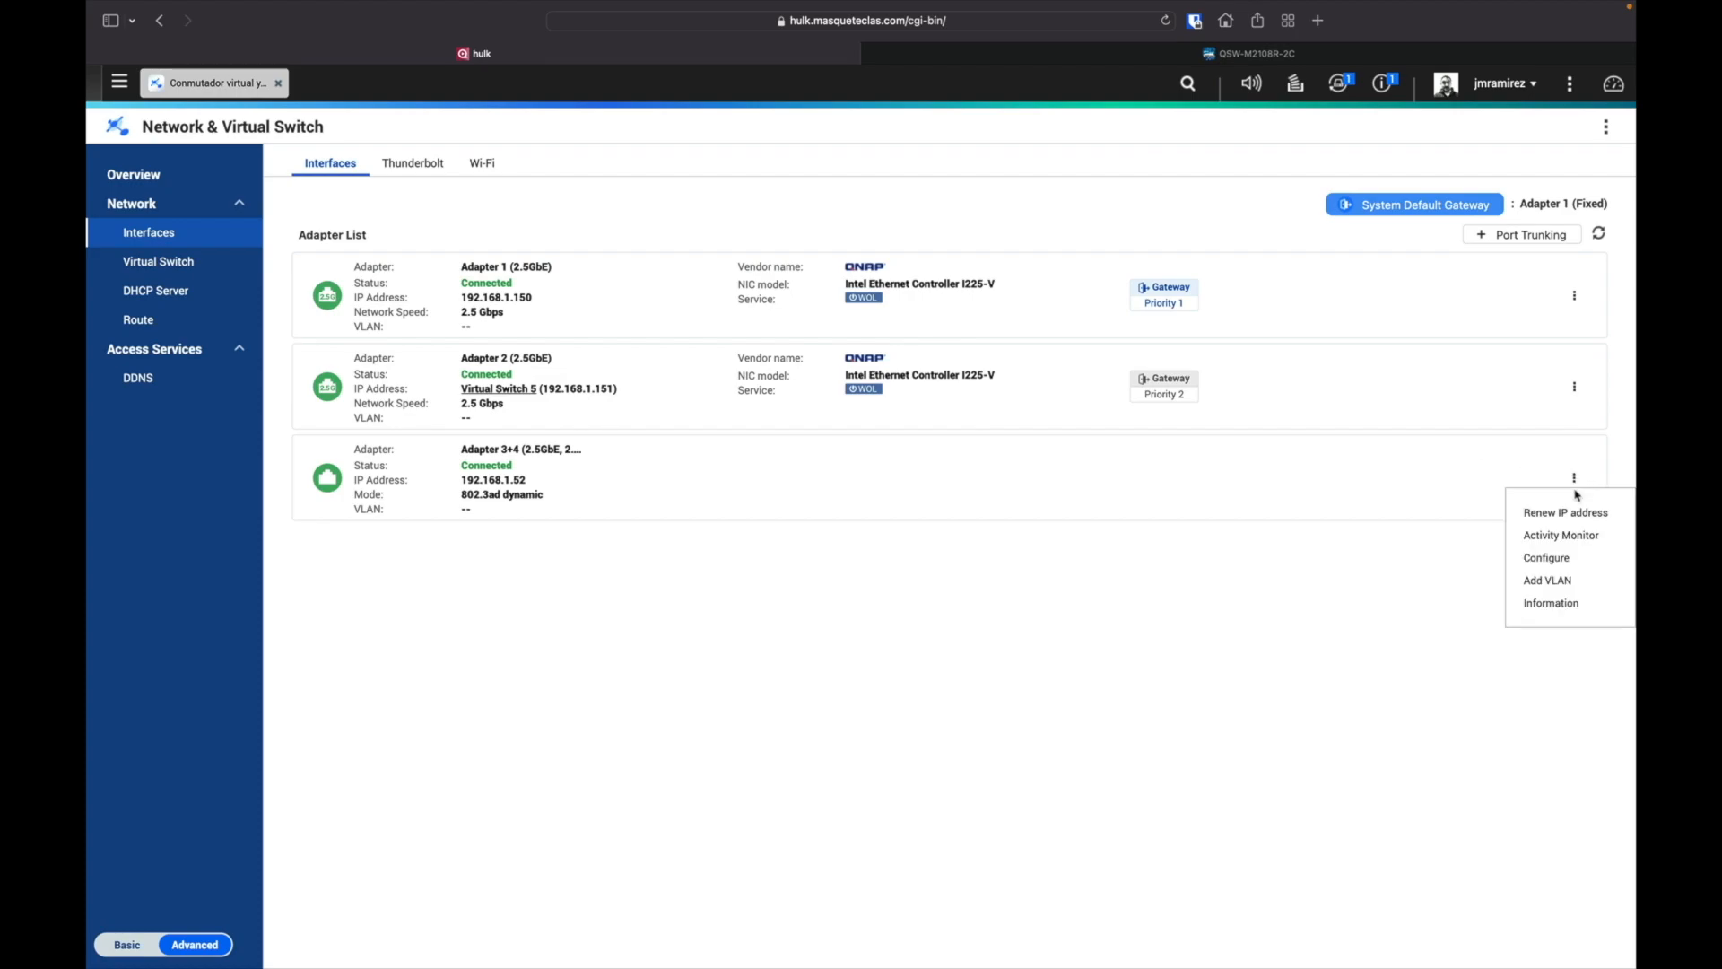
pyautogui.click(1577, 492)
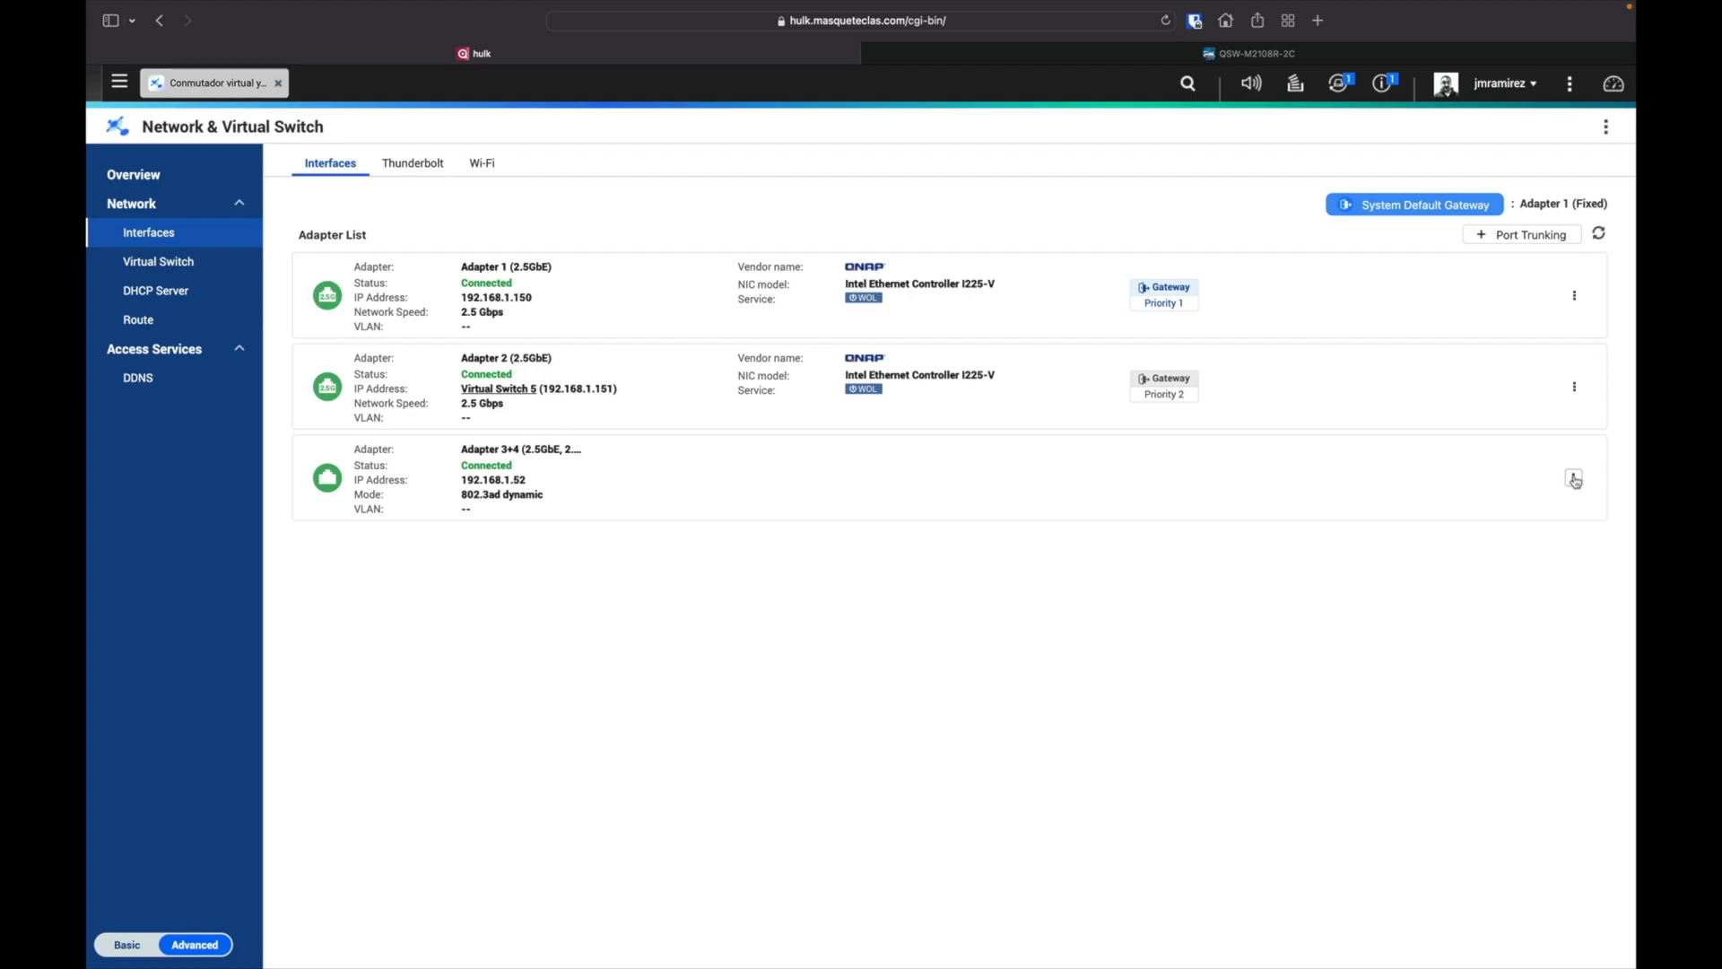
pyautogui.click(1574, 479)
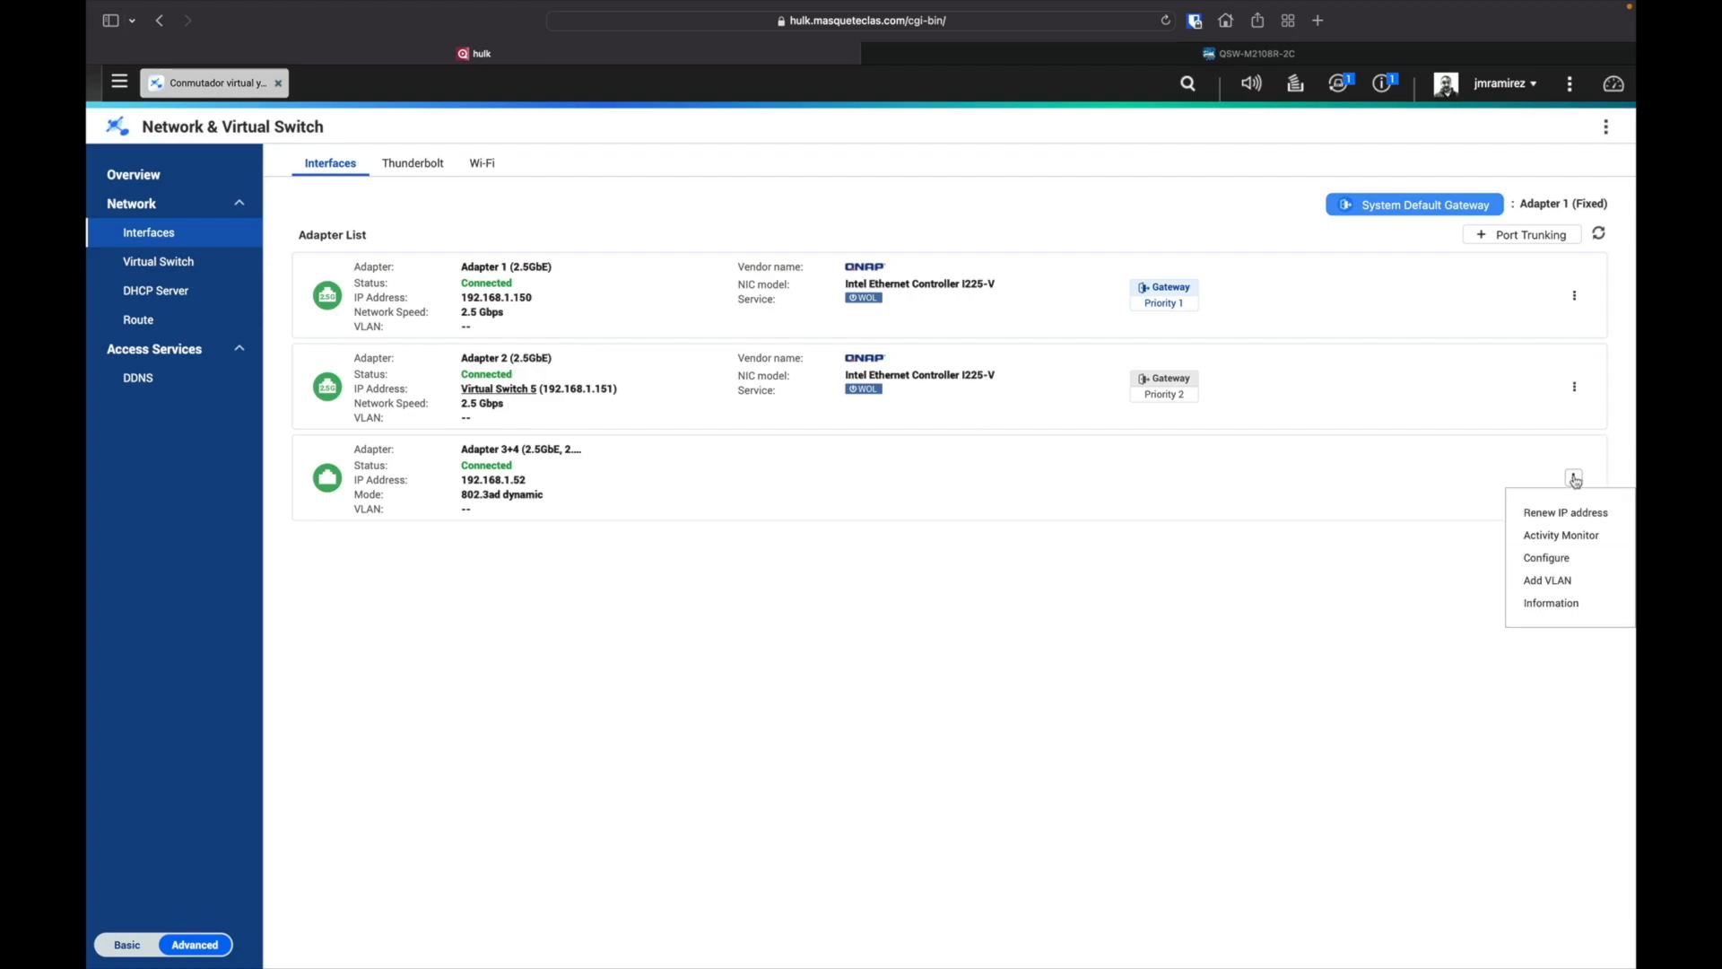
pyautogui.click(1552, 559)
pyautogui.click(675, 466)
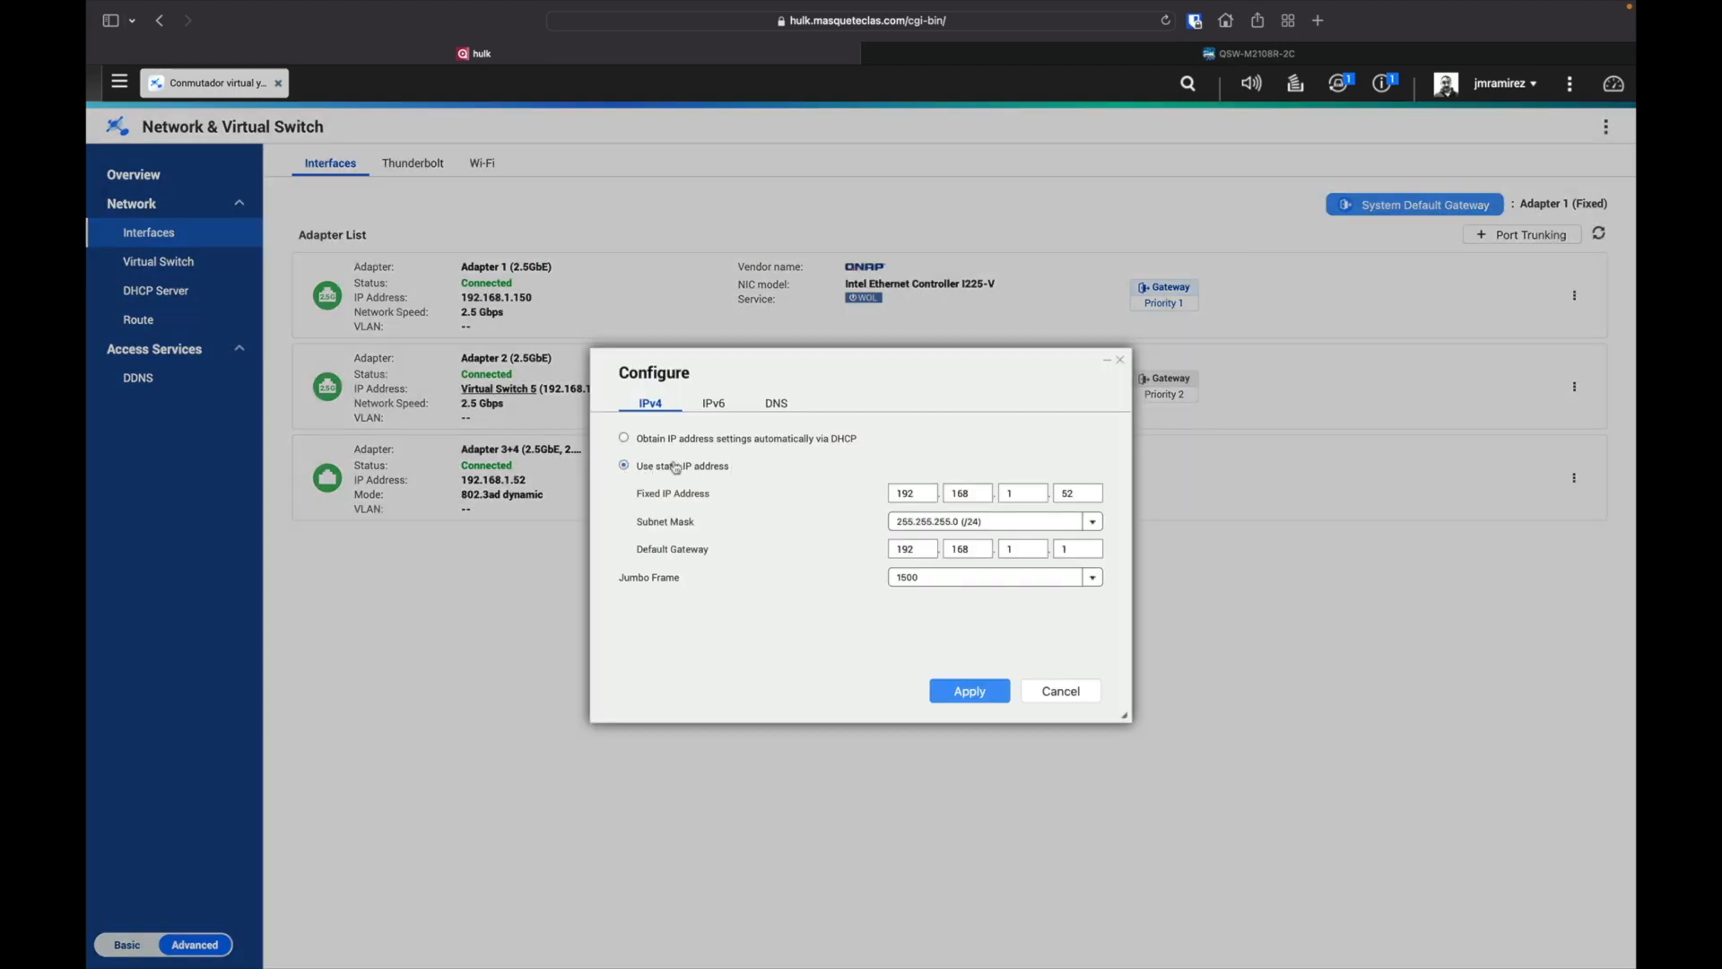
pyautogui.click(1062, 500)
pyautogui.click(936, 583)
pyautogui.click(937, 628)
# Enter DNS servers 8.8.8.8 and 1.1.1.1 and apply the trunk's network settings.
pyautogui.click(777, 404)
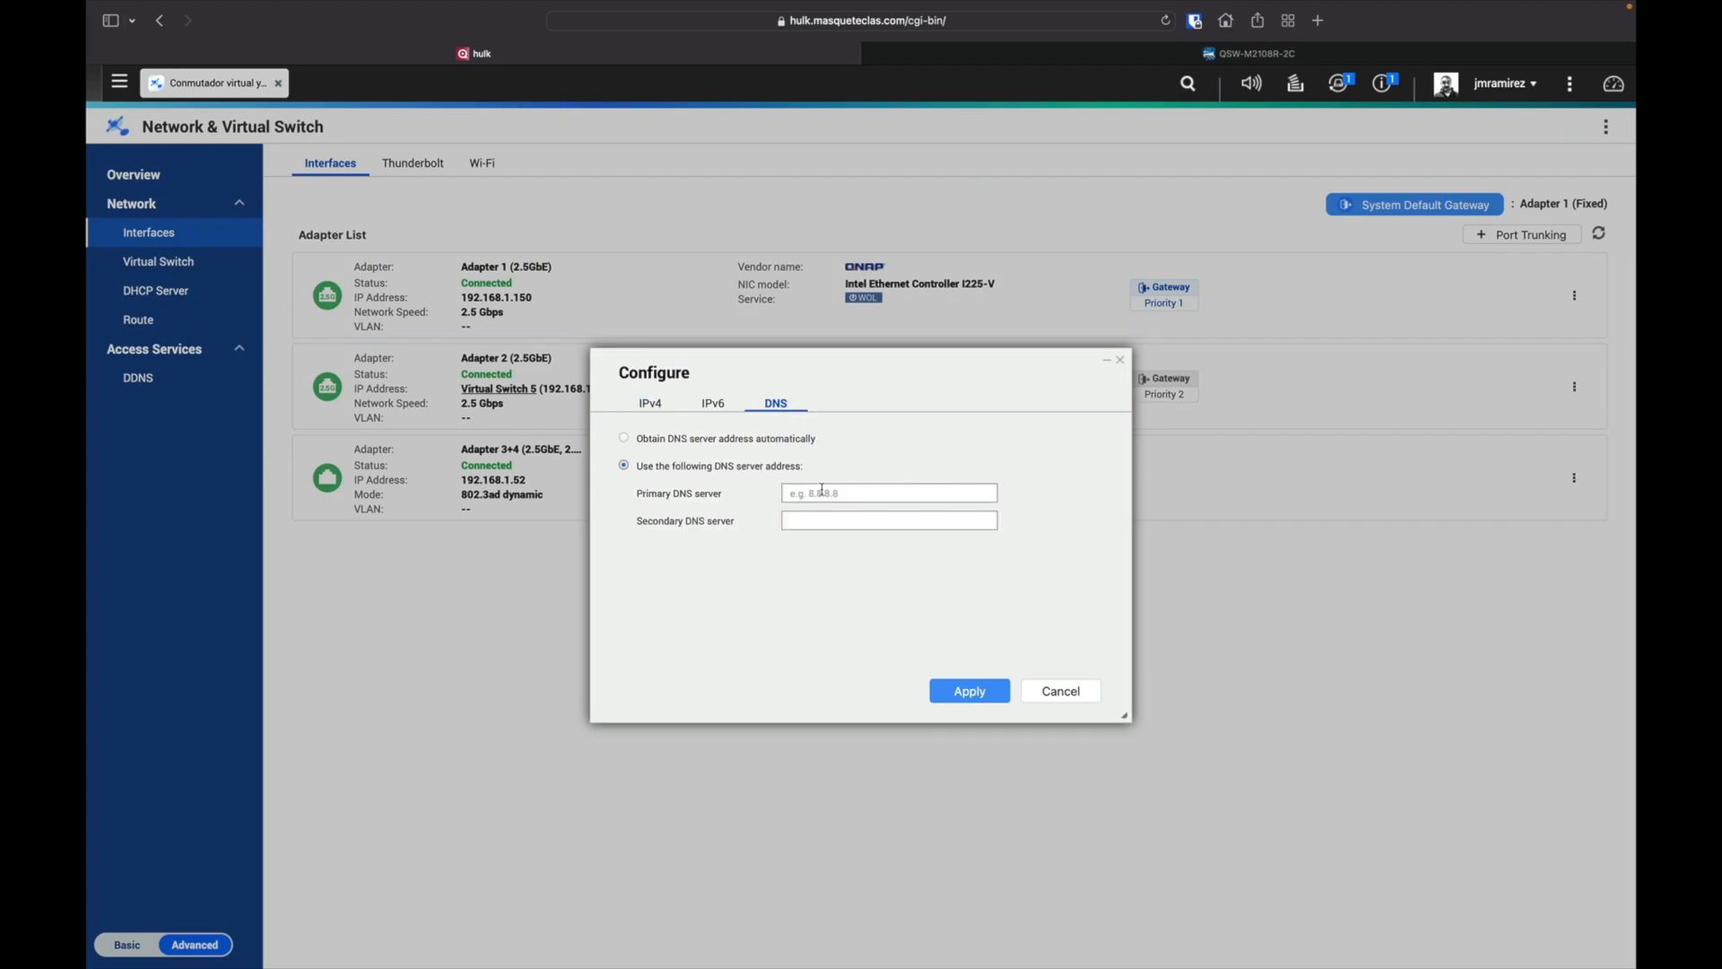
pyautogui.click(822, 490)
pyautogui.write('8.8.8.8')
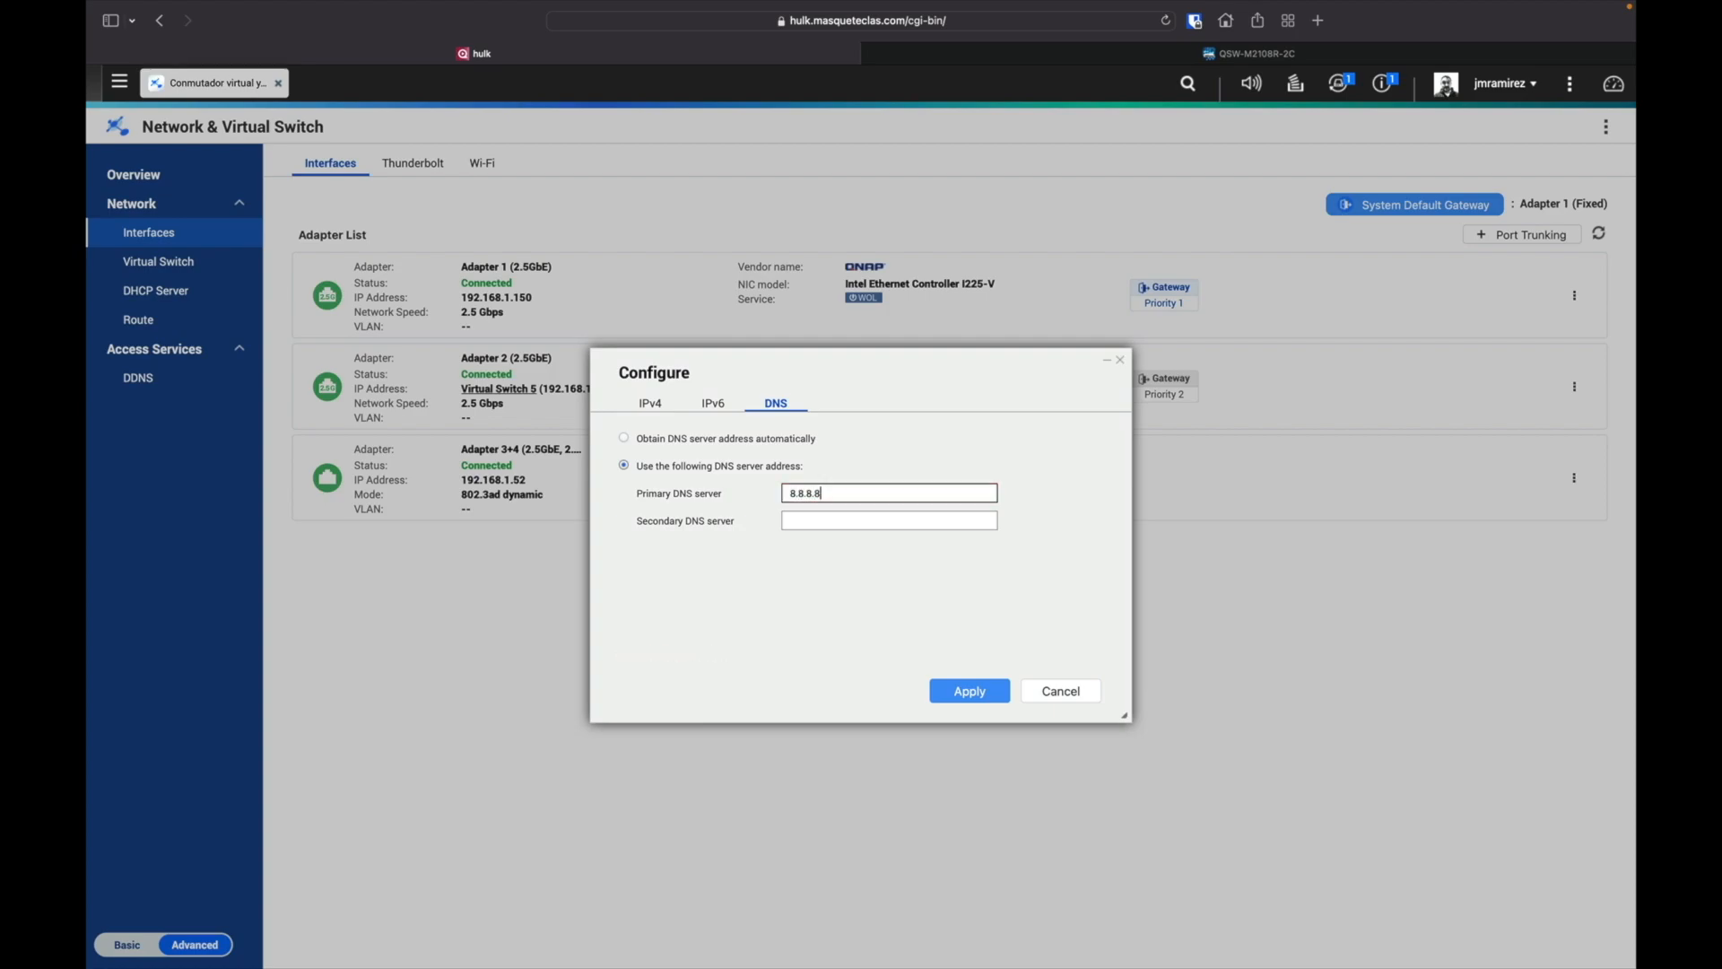
pyautogui.click(826, 520)
pyautogui.write('1.1.1.1')
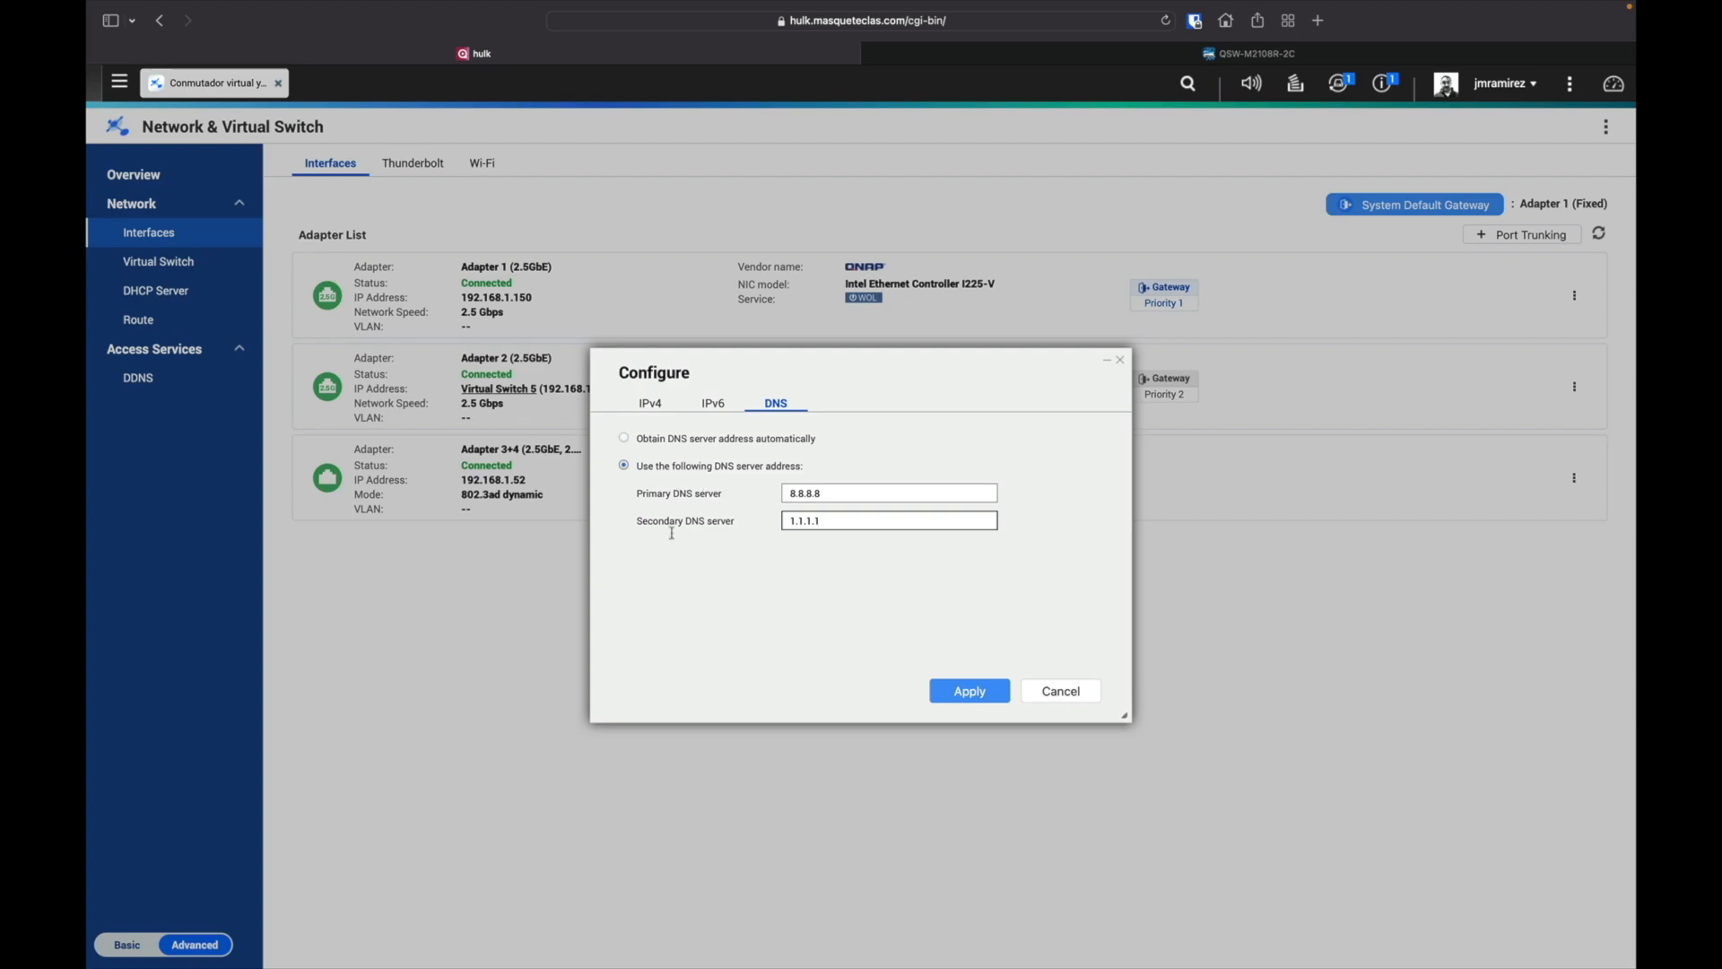
pyautogui.click(969, 692)
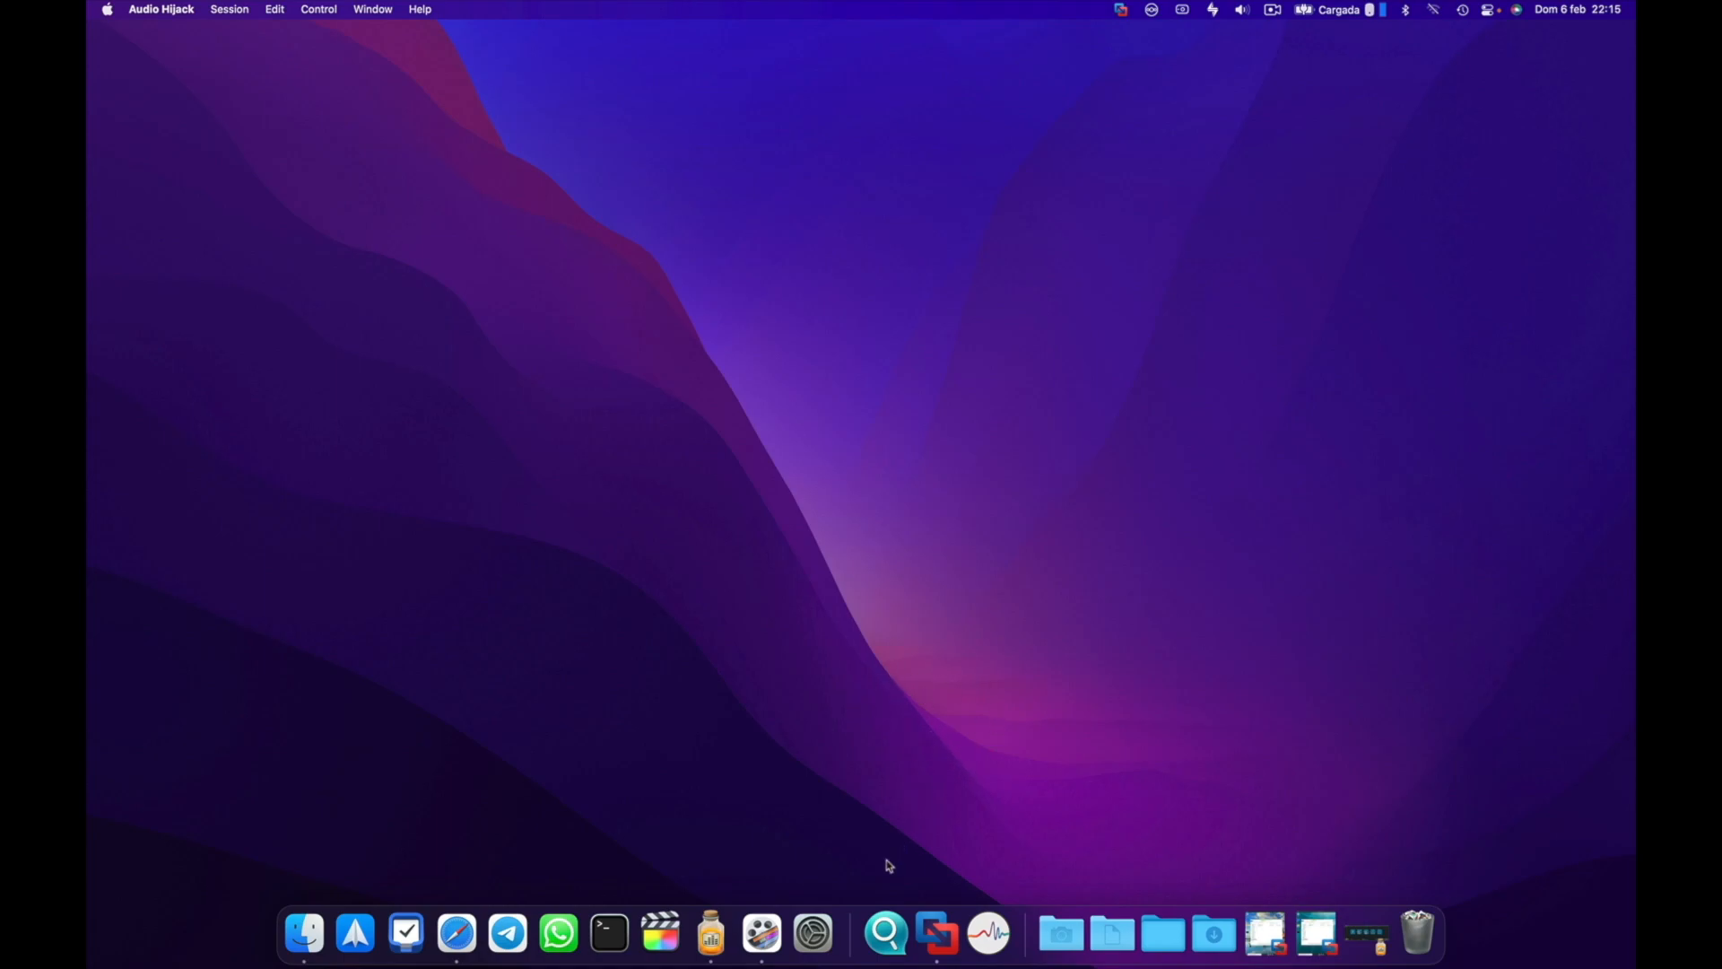
# Open the QSW-M2108R-2C switch's sign-in page at 192.168.1.61 from Qfinder Pro.
pyautogui.click(883, 936)
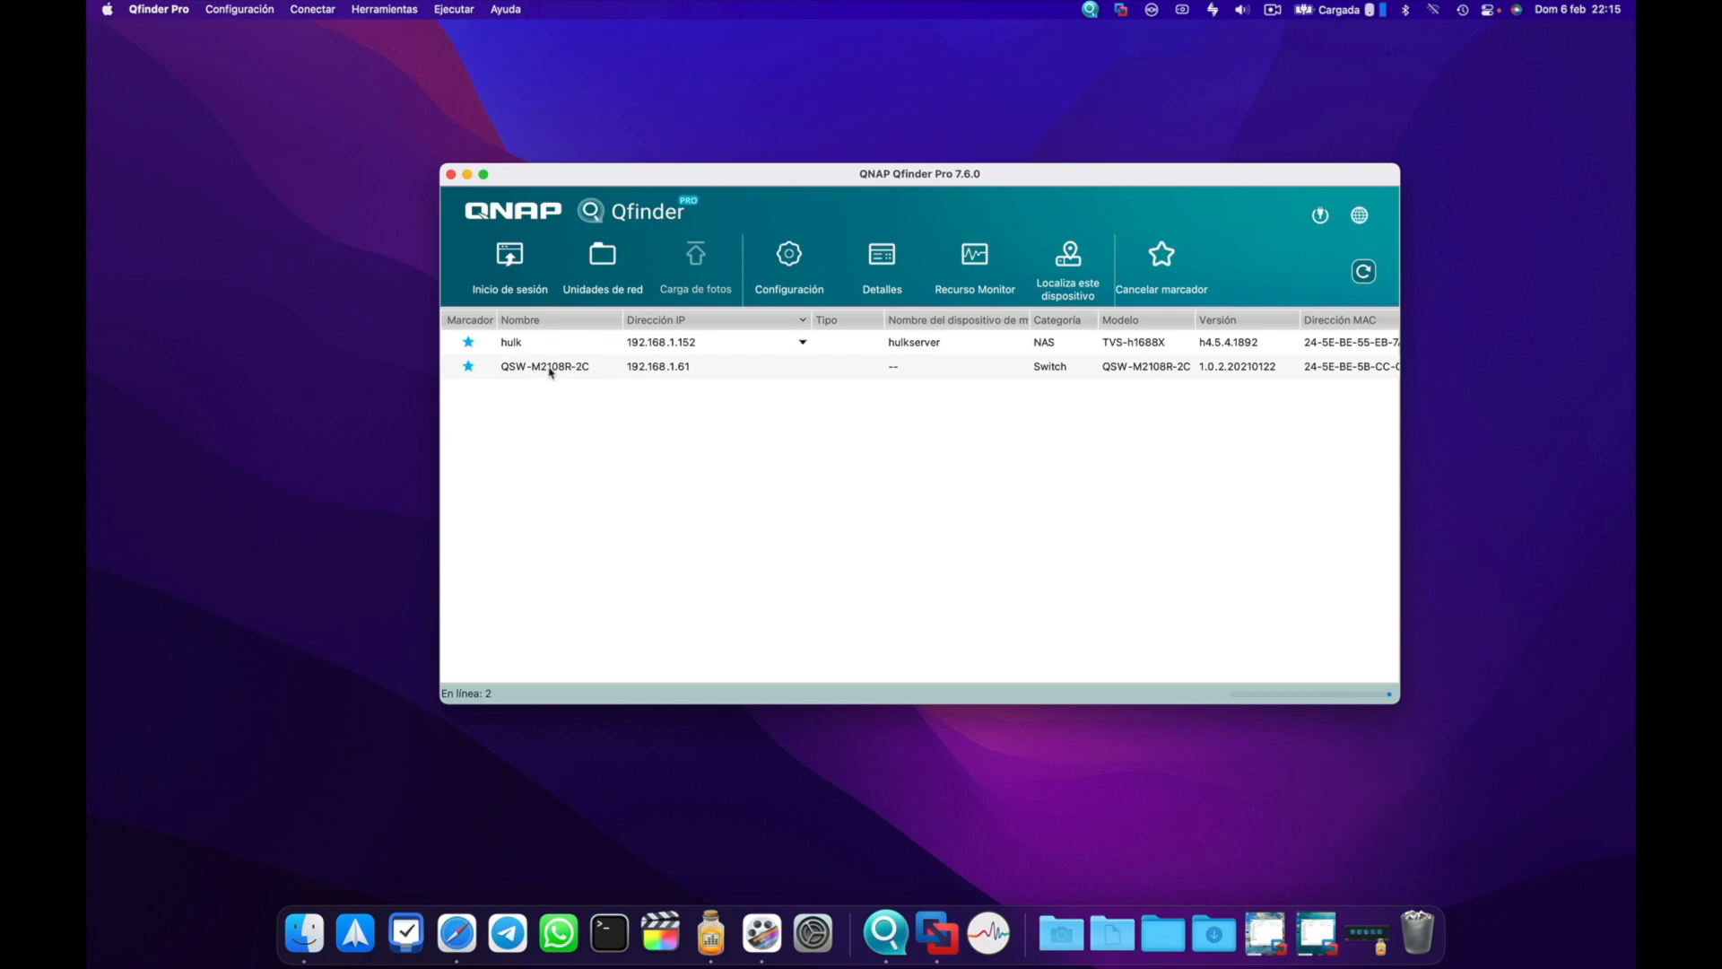
pyautogui.click(550, 369)
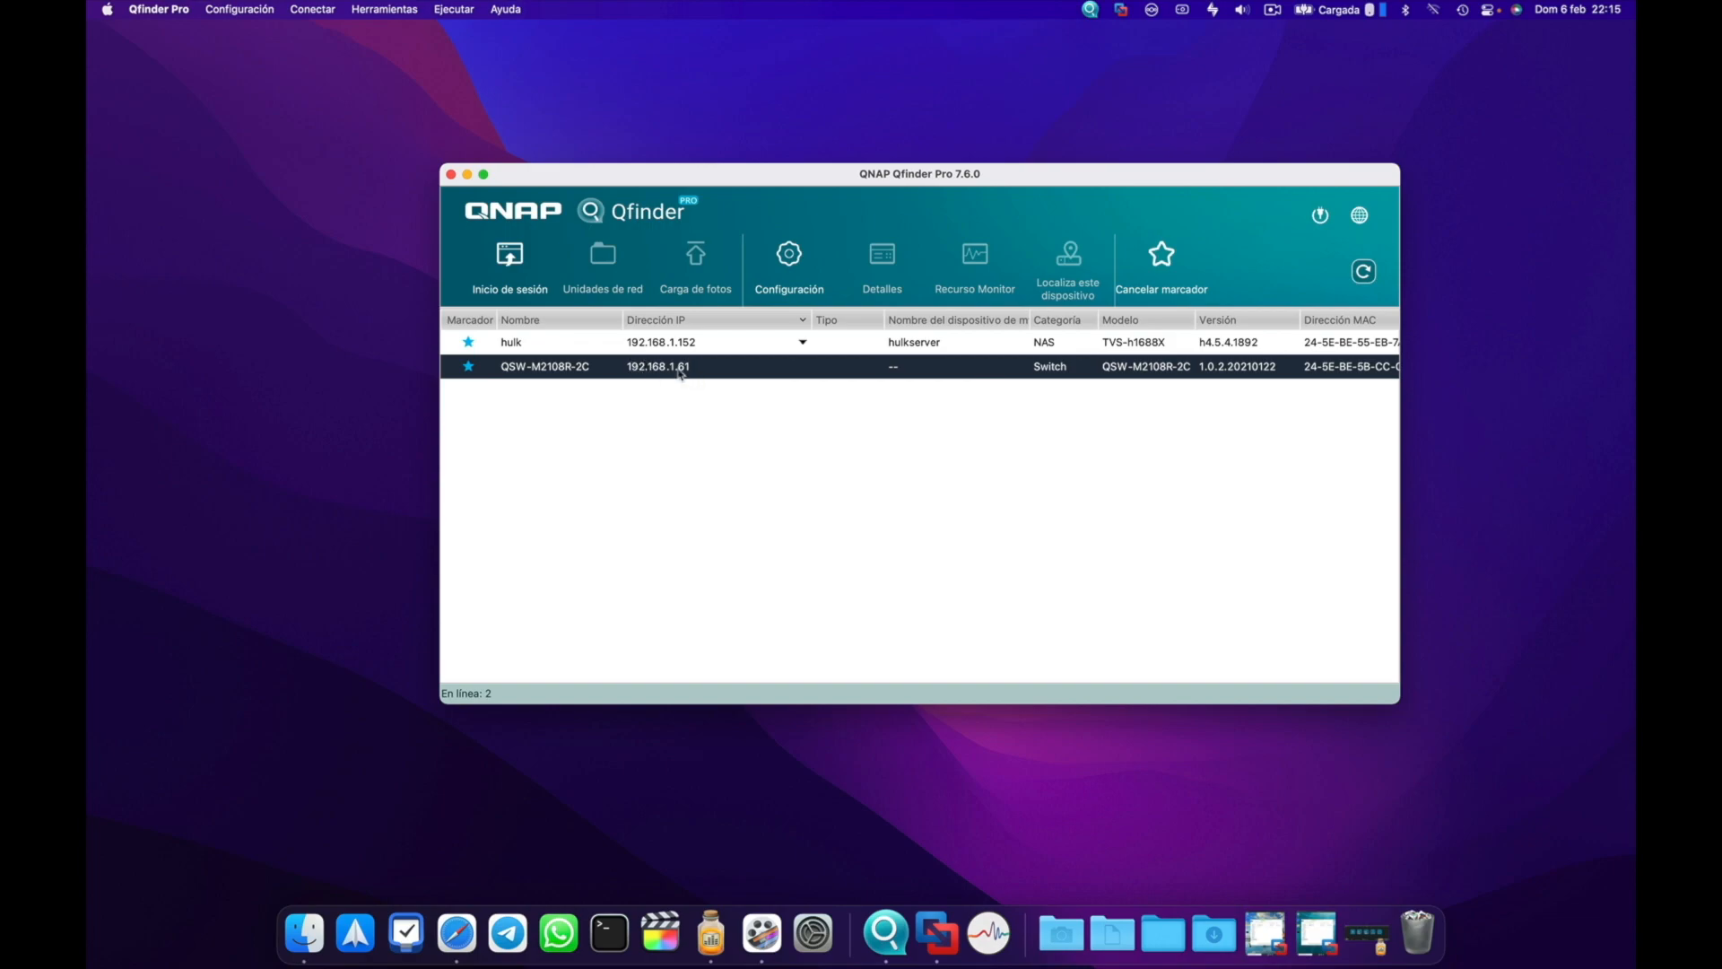
pyautogui.doubleClick(589, 376)
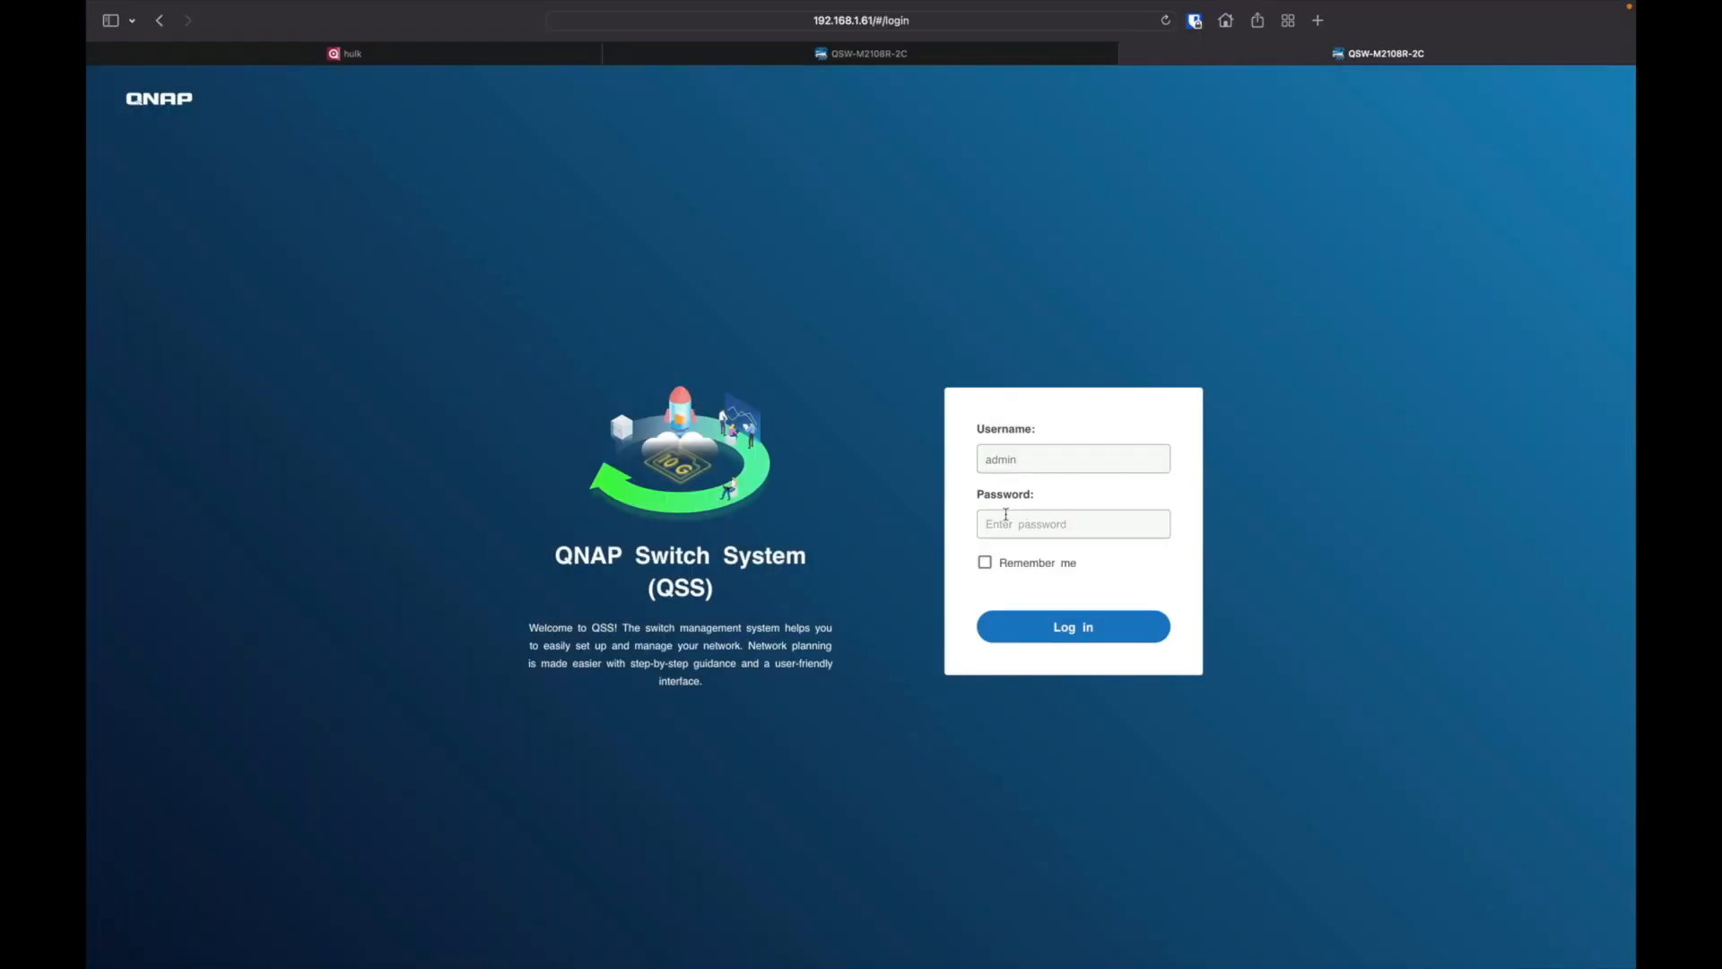
# Log in to the QSW-M2108R-2C switch with the admin password.
pyautogui.click(1019, 528)
pyautogui.write('•••')
pyautogui.press('Return')
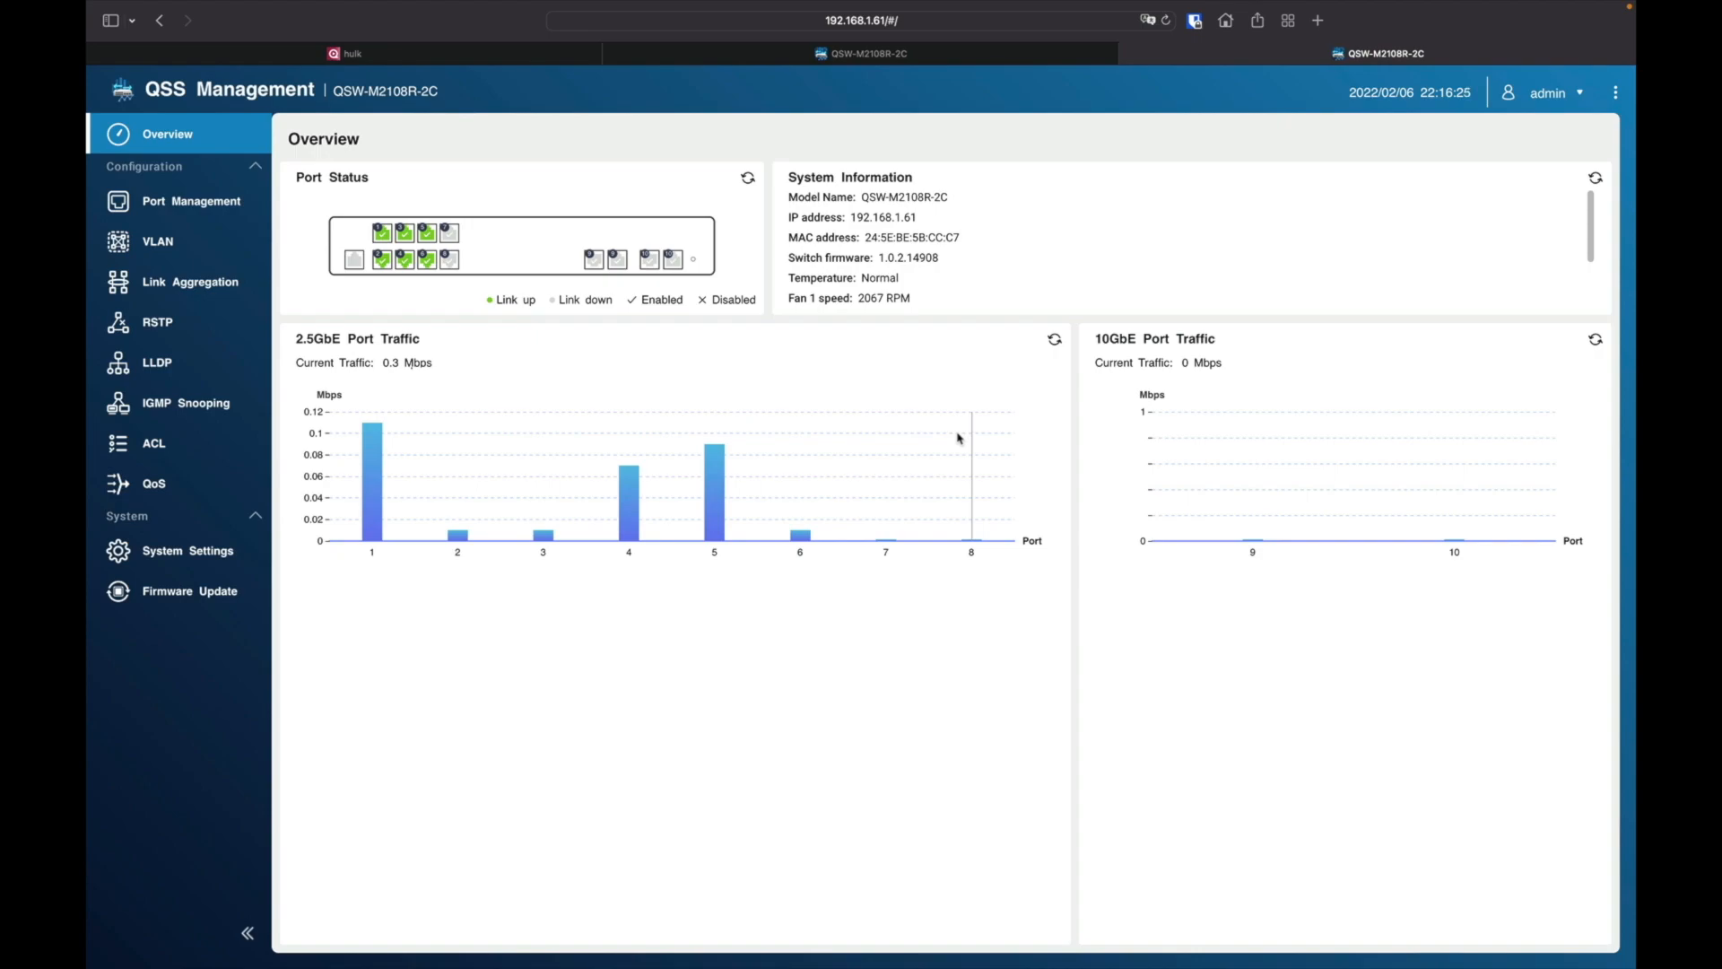
# Save LAG 1 as an LACP group with ports 3 and 6, then go to Port Management.
pyautogui.click(174, 289)
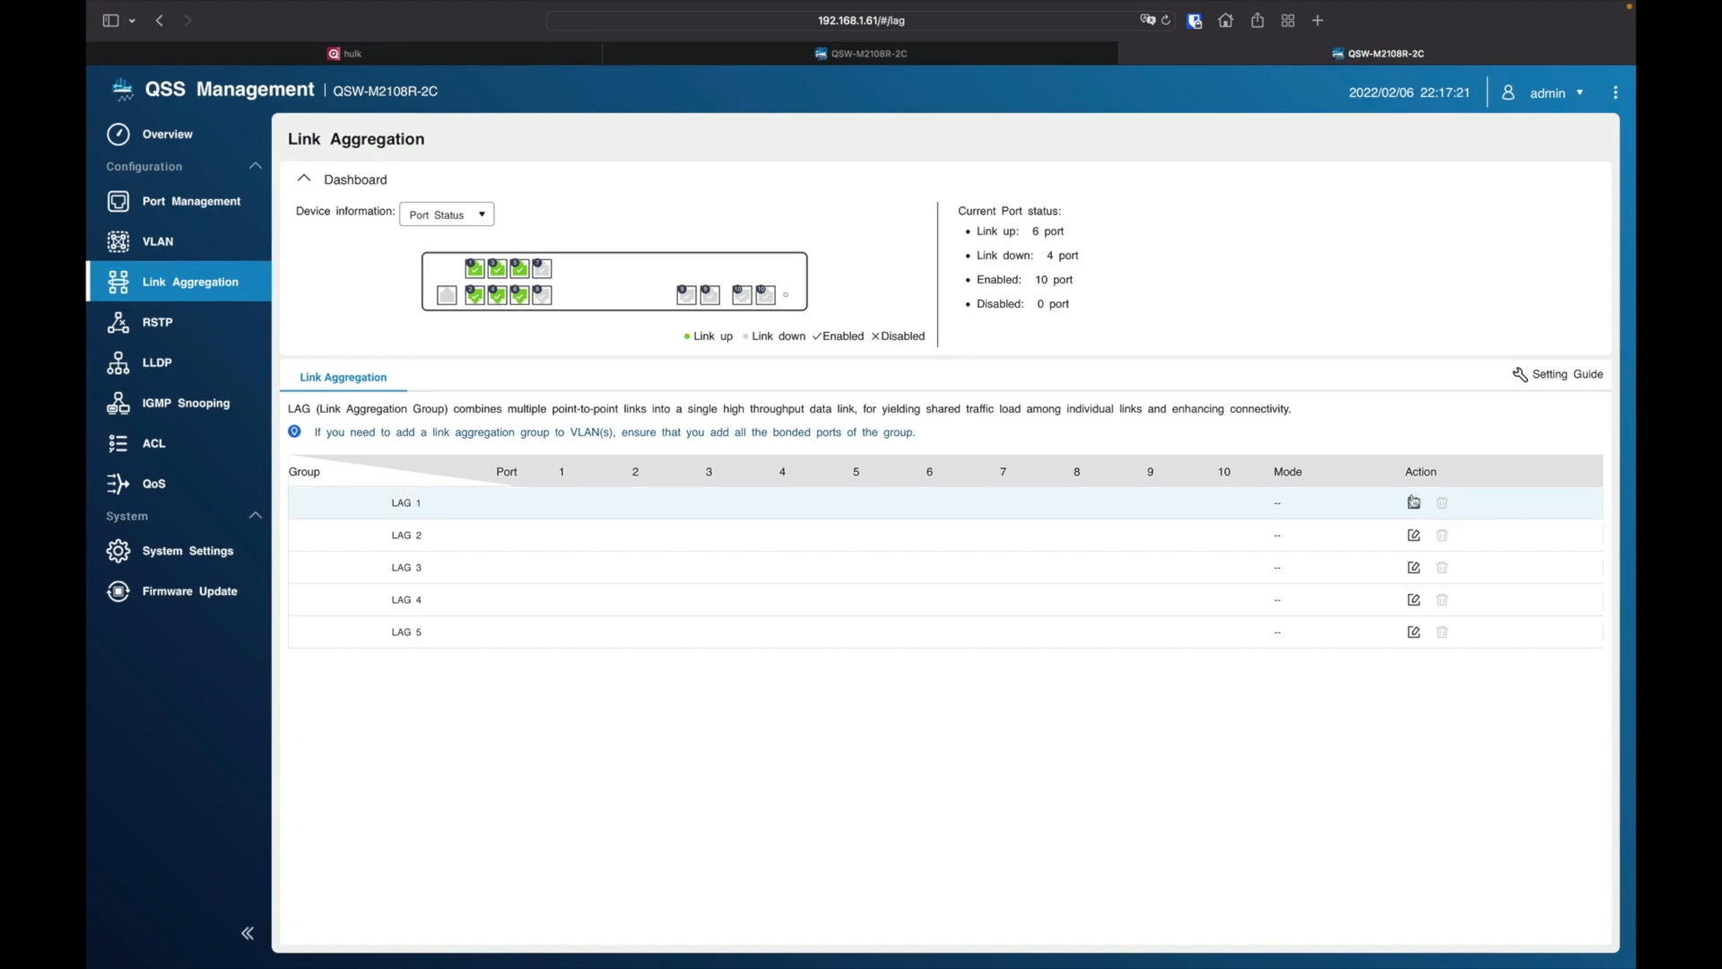
pyautogui.click(1414, 504)
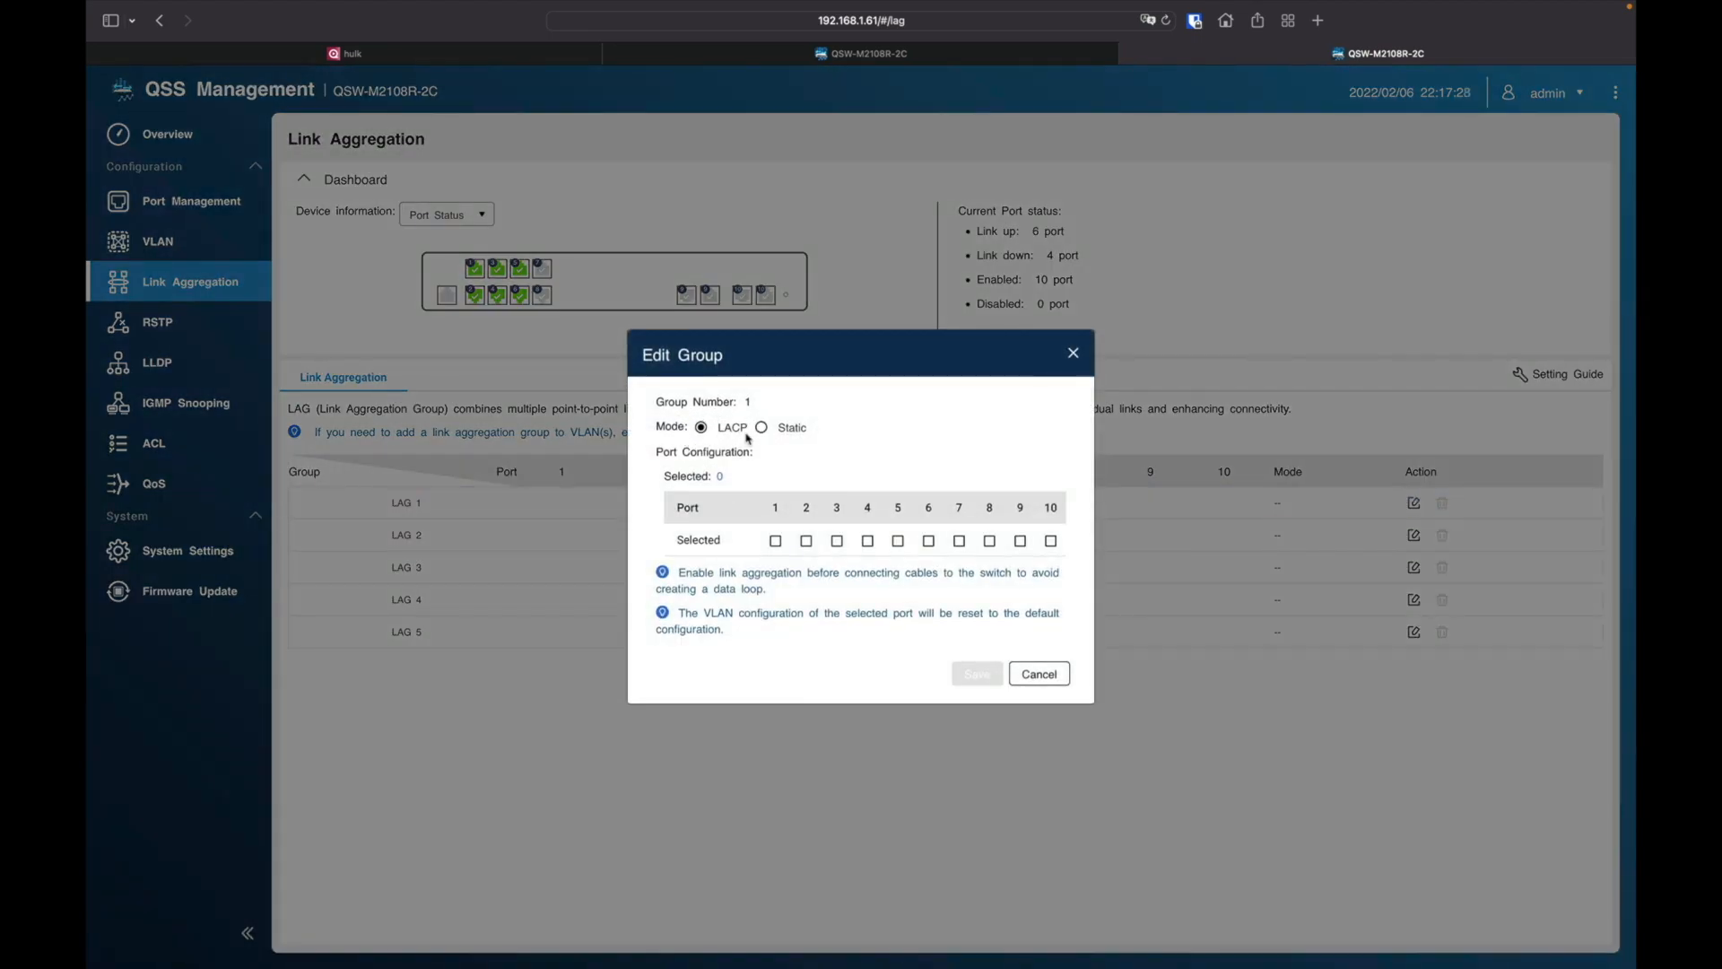
pyautogui.click(837, 541)
pyautogui.click(928, 541)
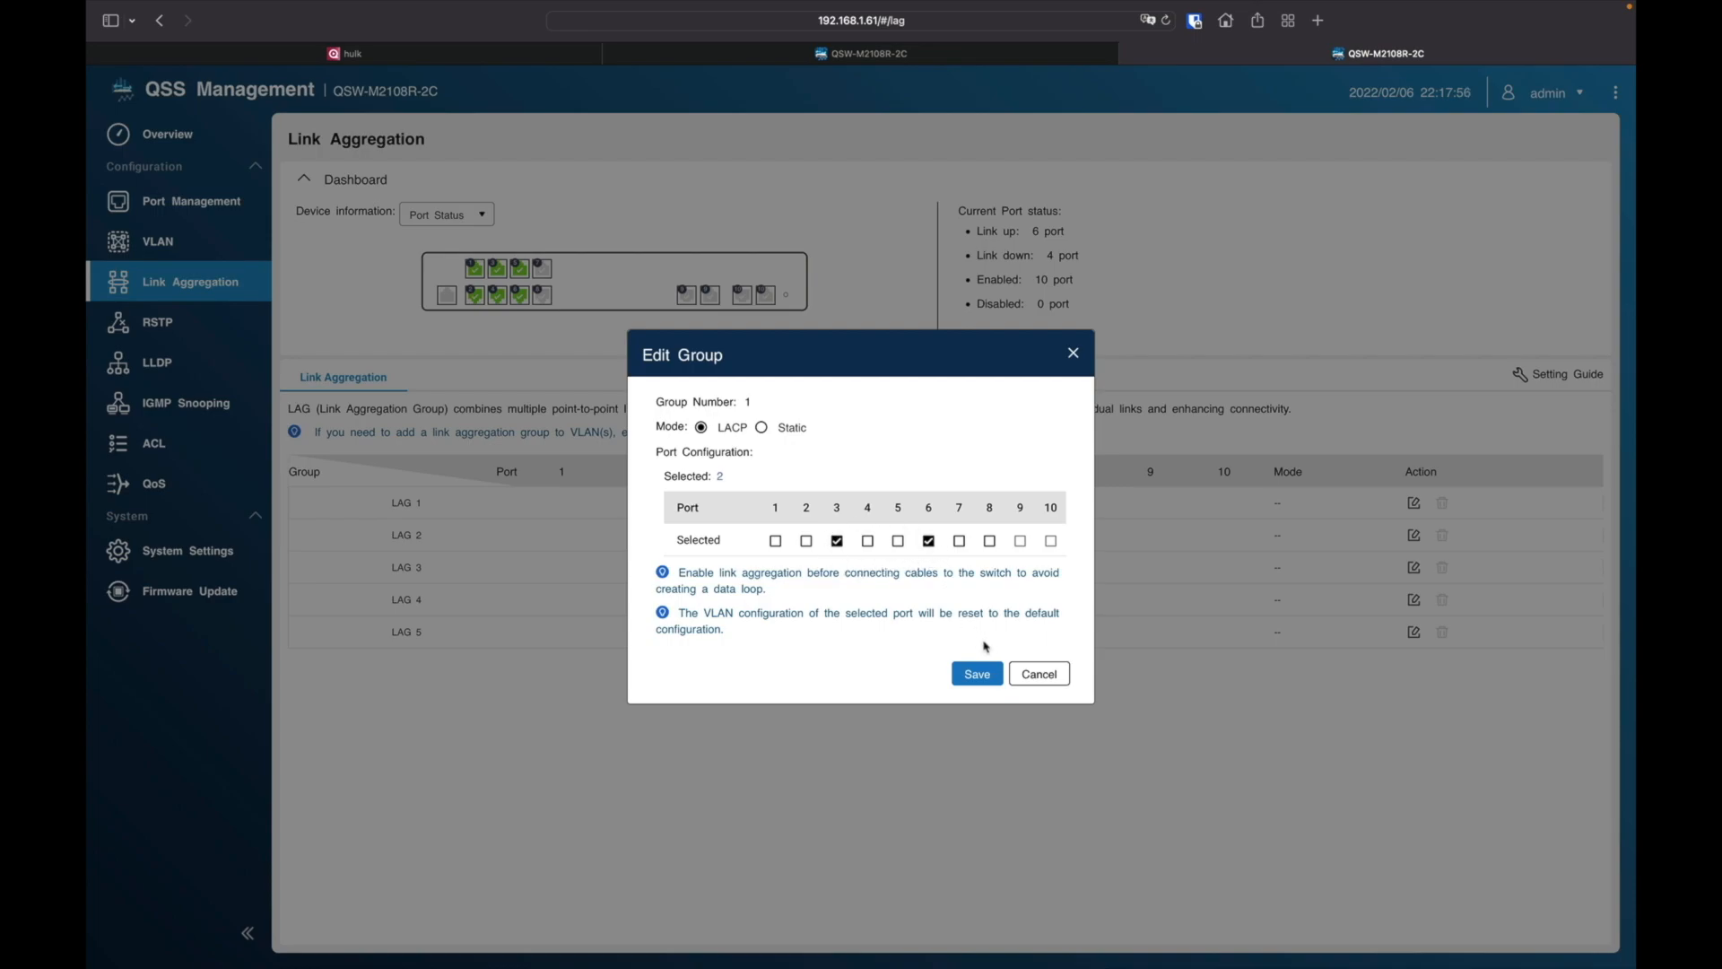
pyautogui.click(979, 675)
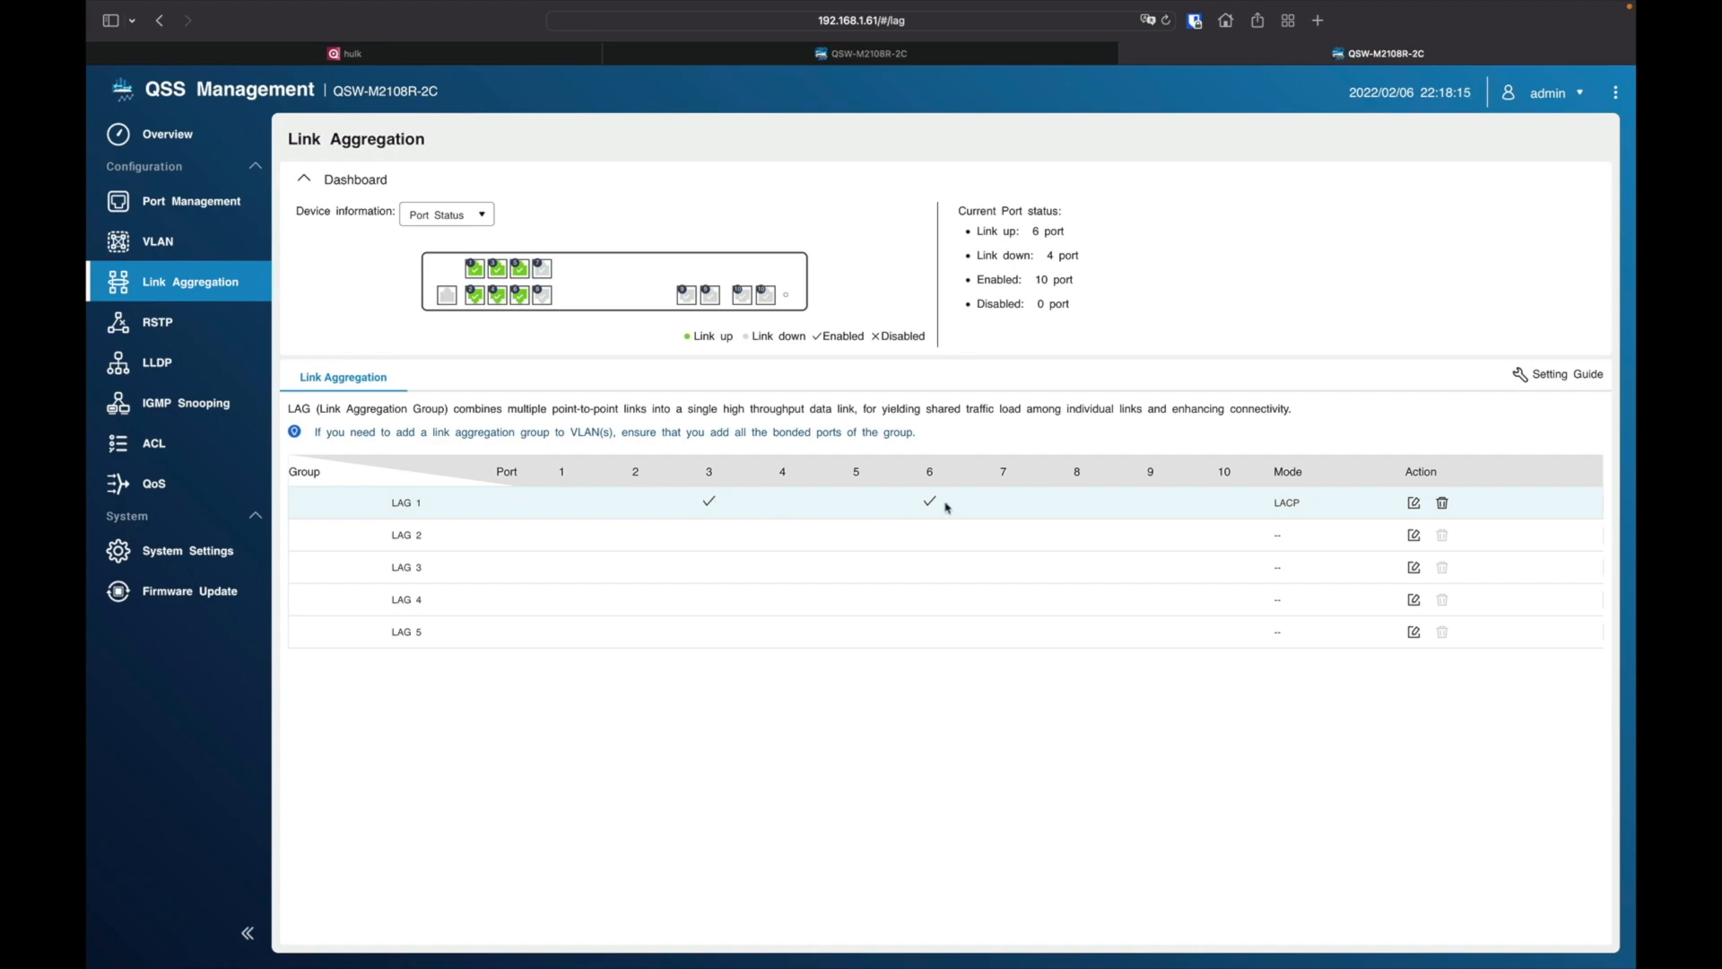
pyautogui.click(183, 206)
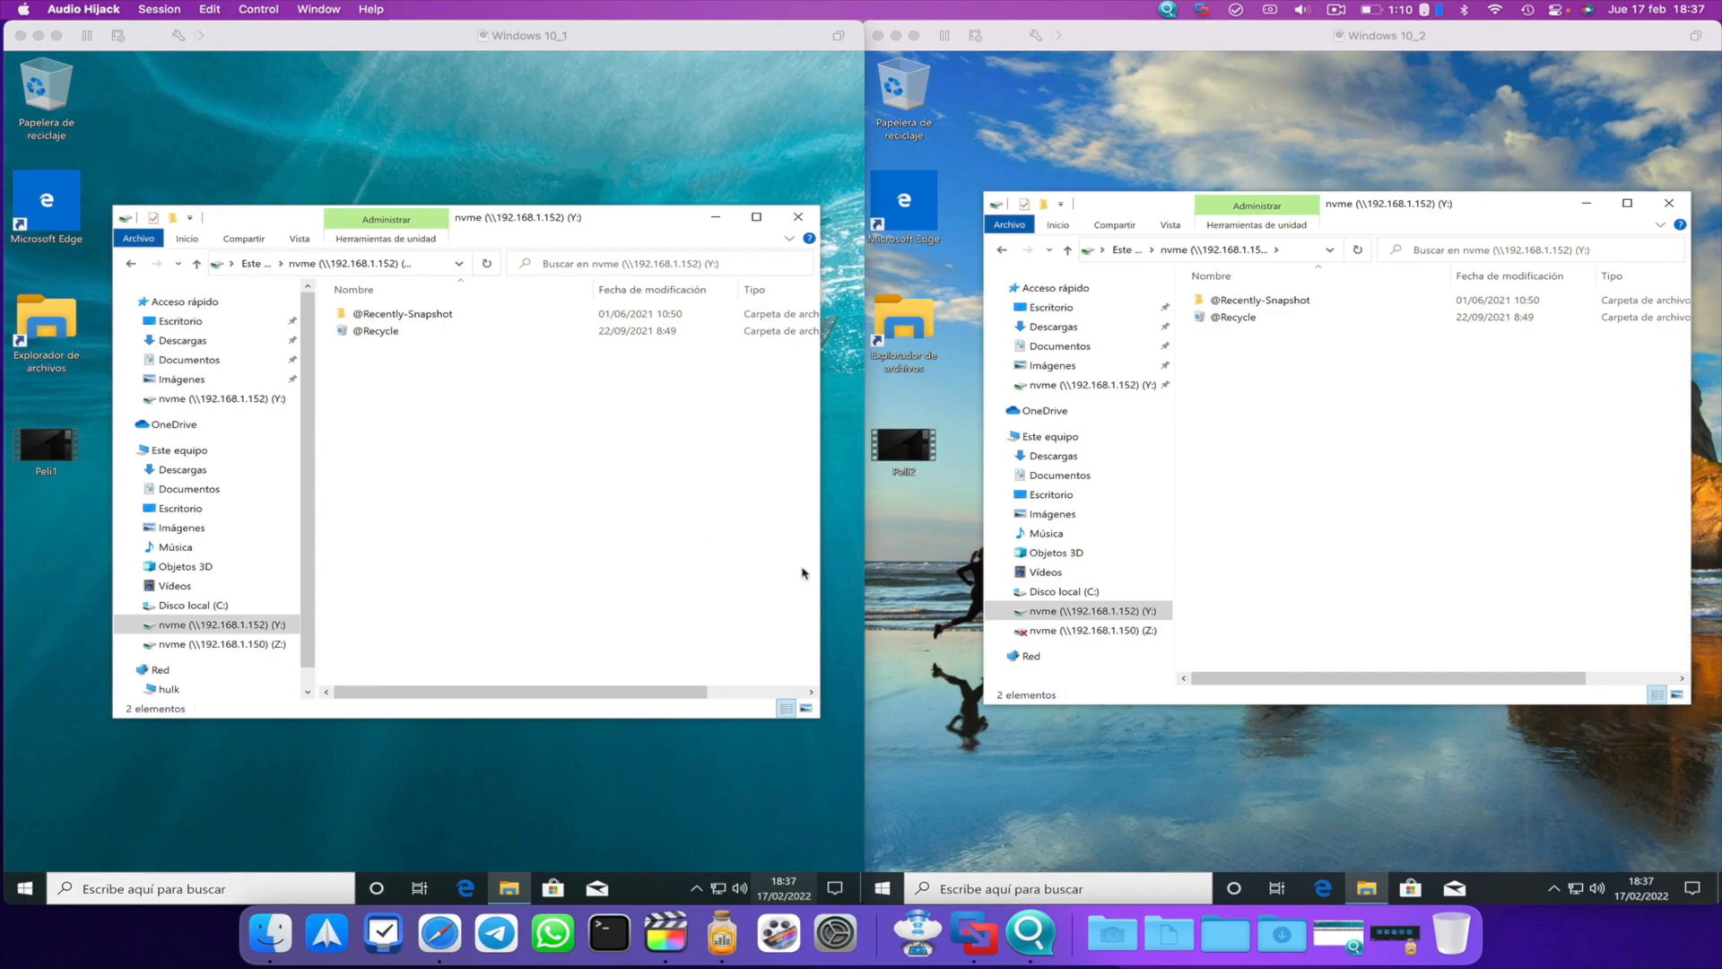
# Set Jumbo Packet to 9014 Bytes on Ethernet0 in the first Windows VM.
pyautogui.click(650, 539)
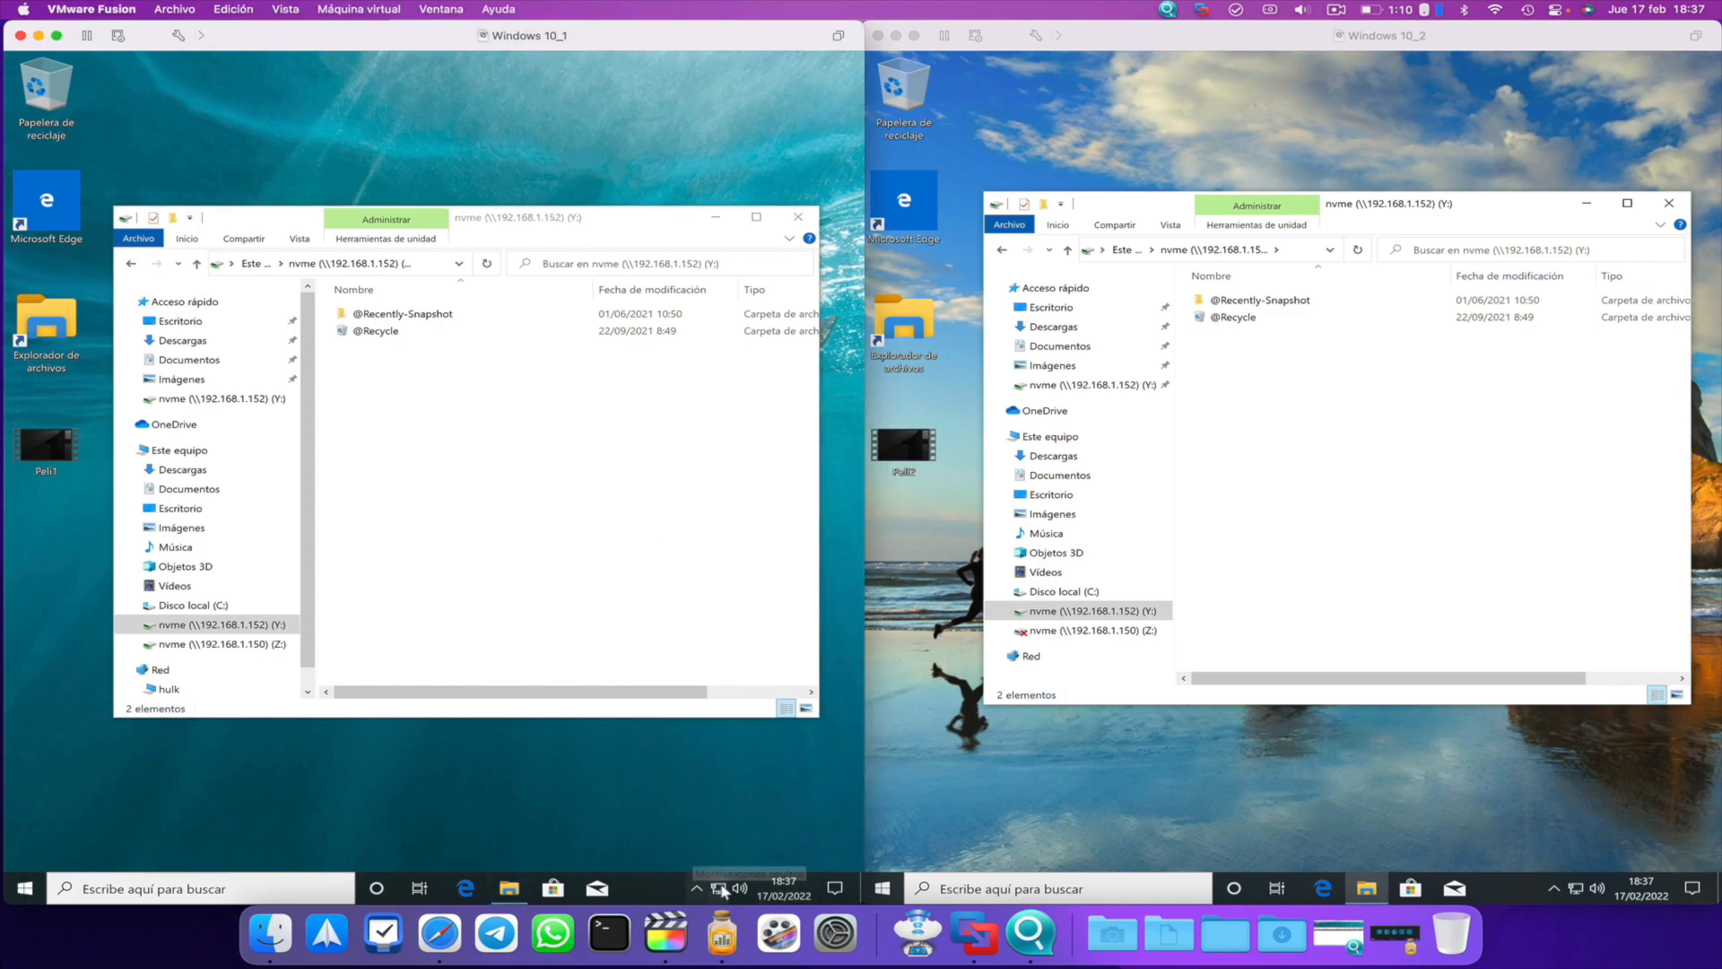
pyautogui.rightClick(718, 890)
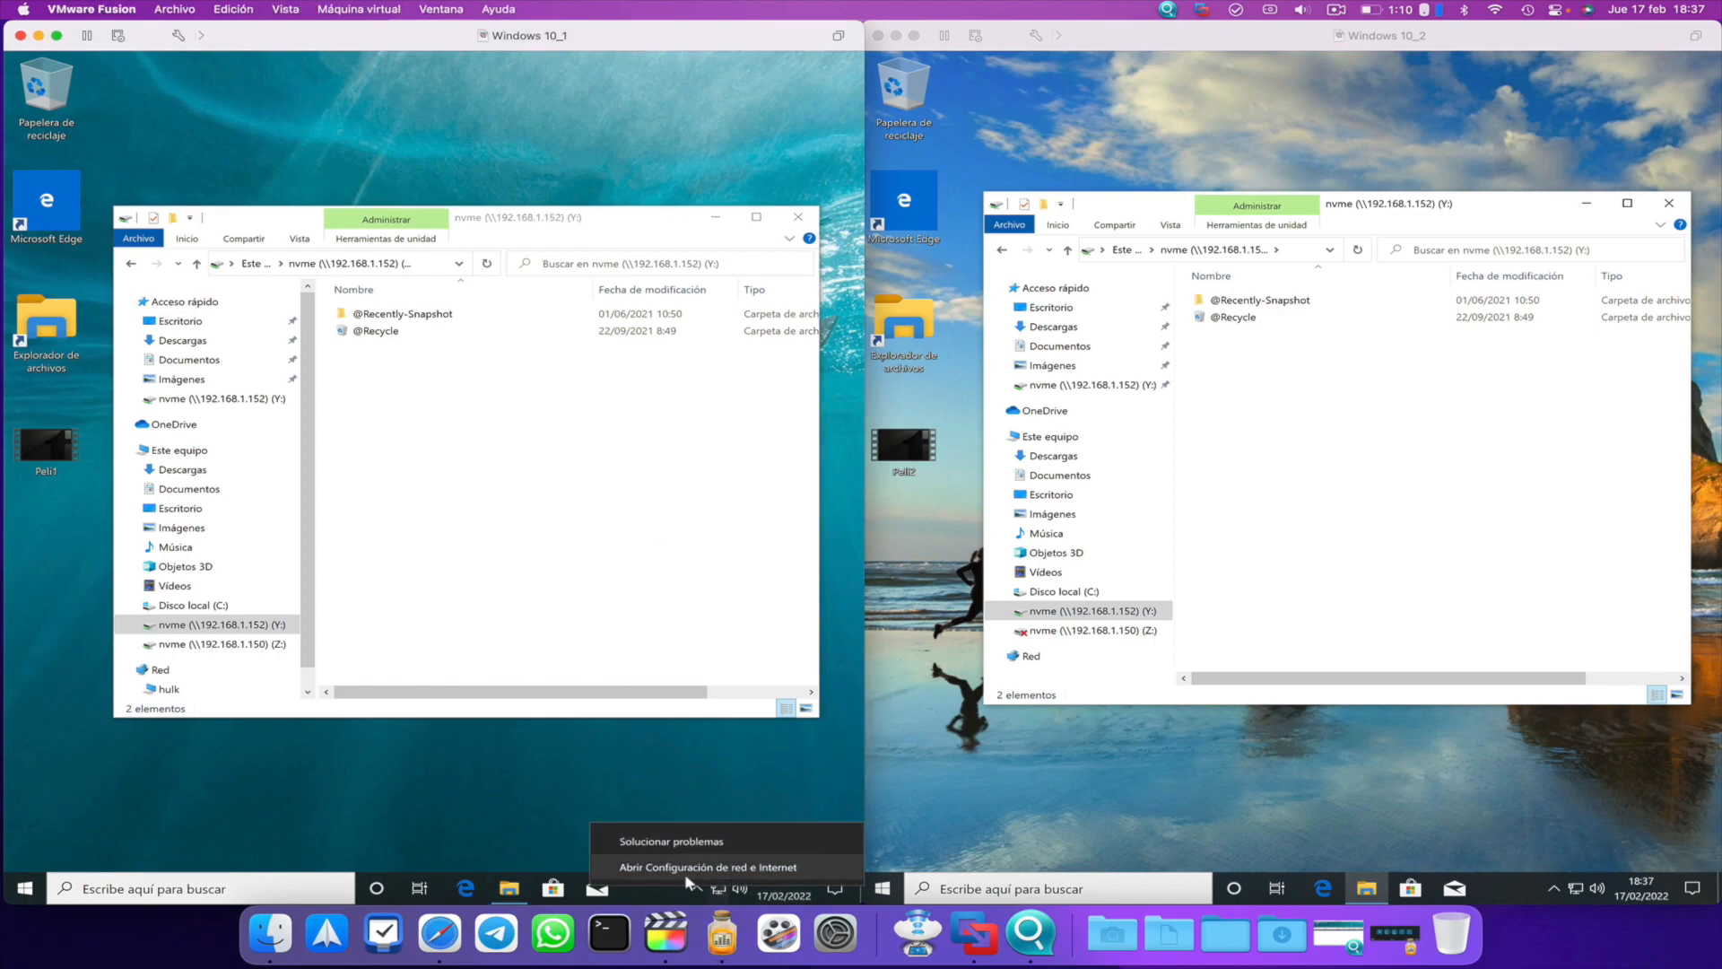
pyautogui.click(701, 868)
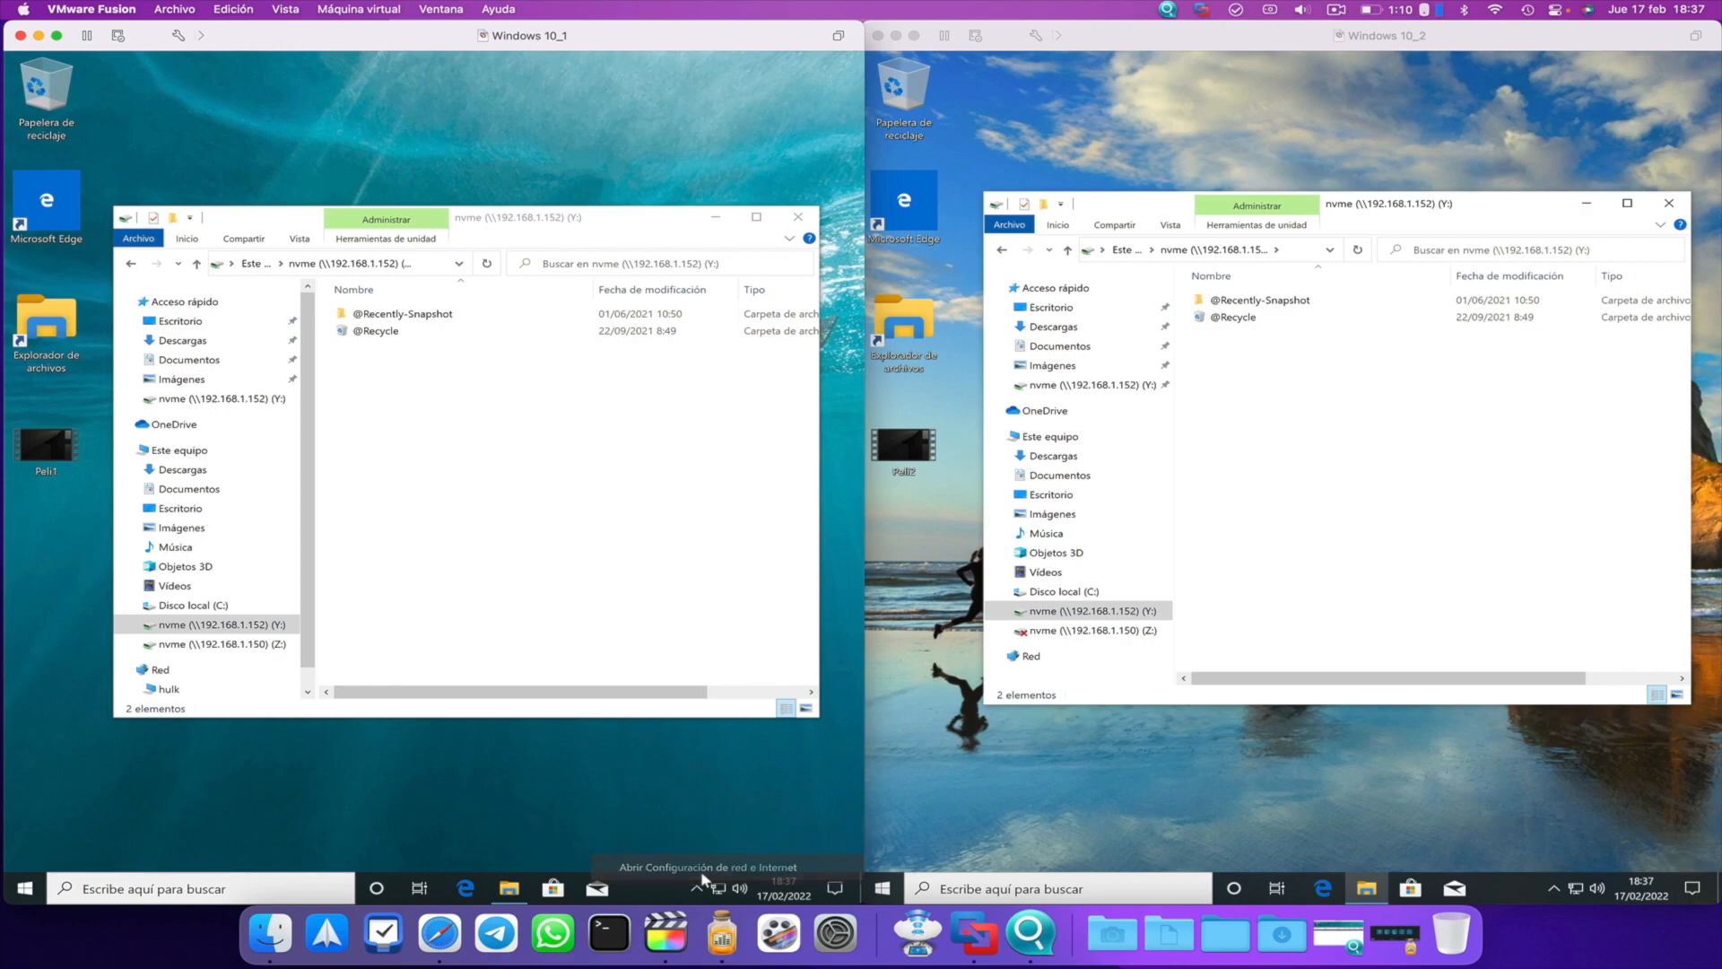
pyautogui.click(176, 348)
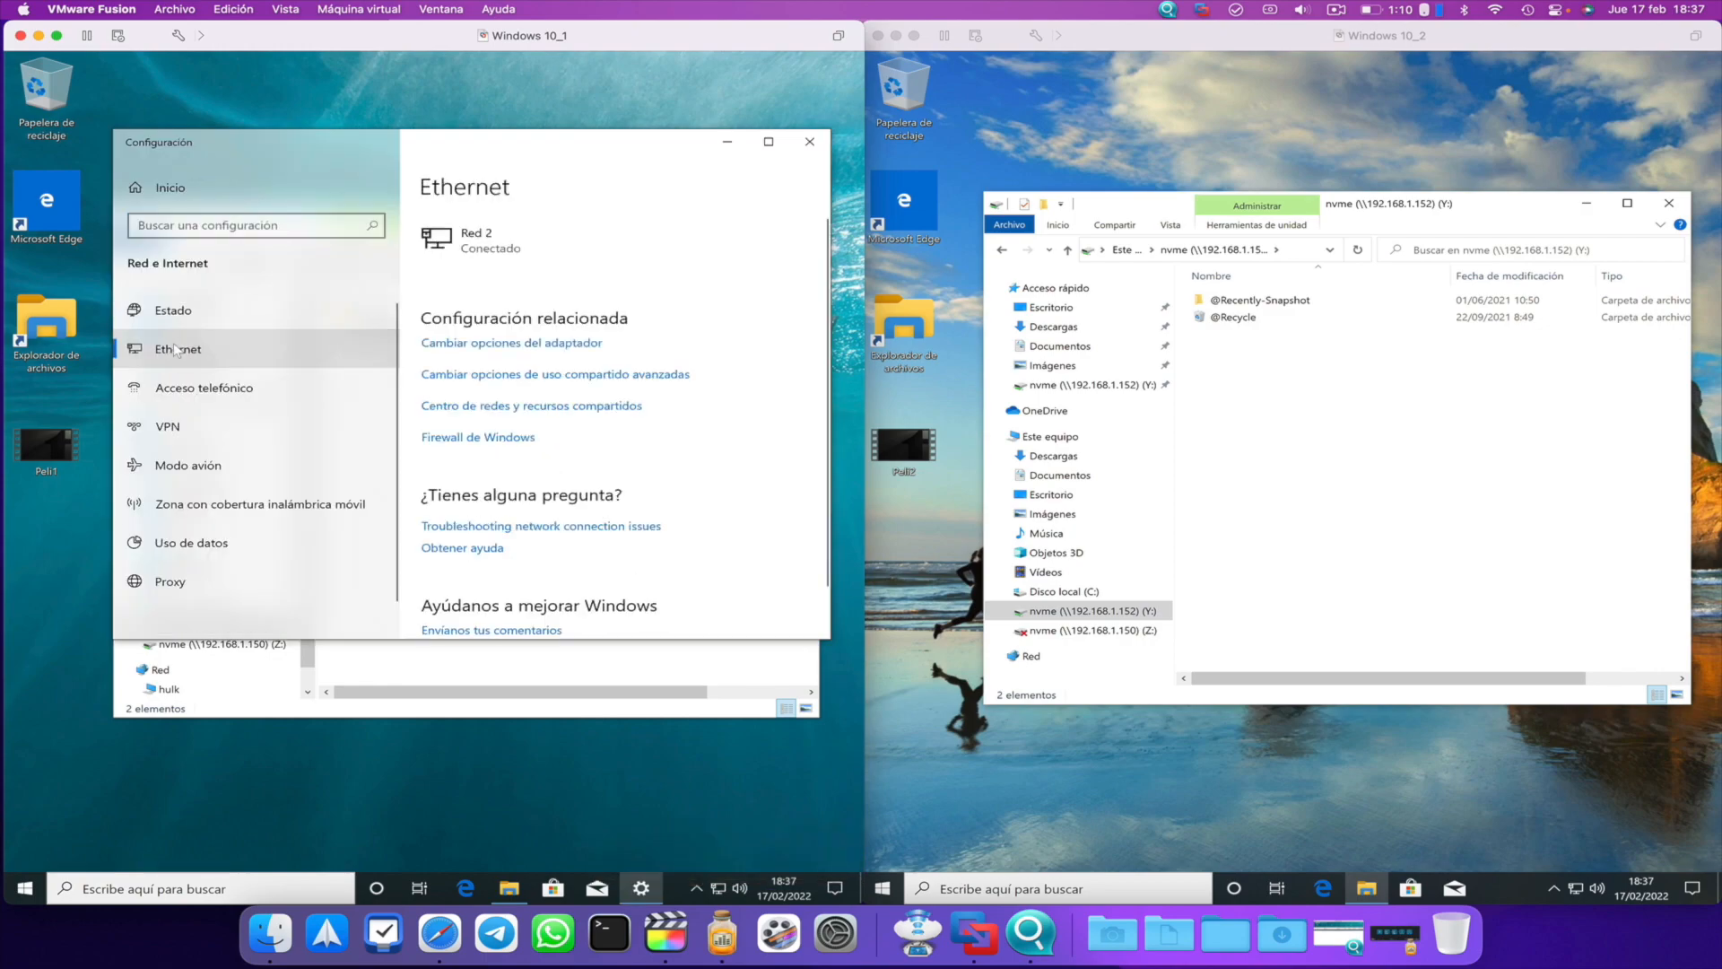
pyautogui.click(513, 349)
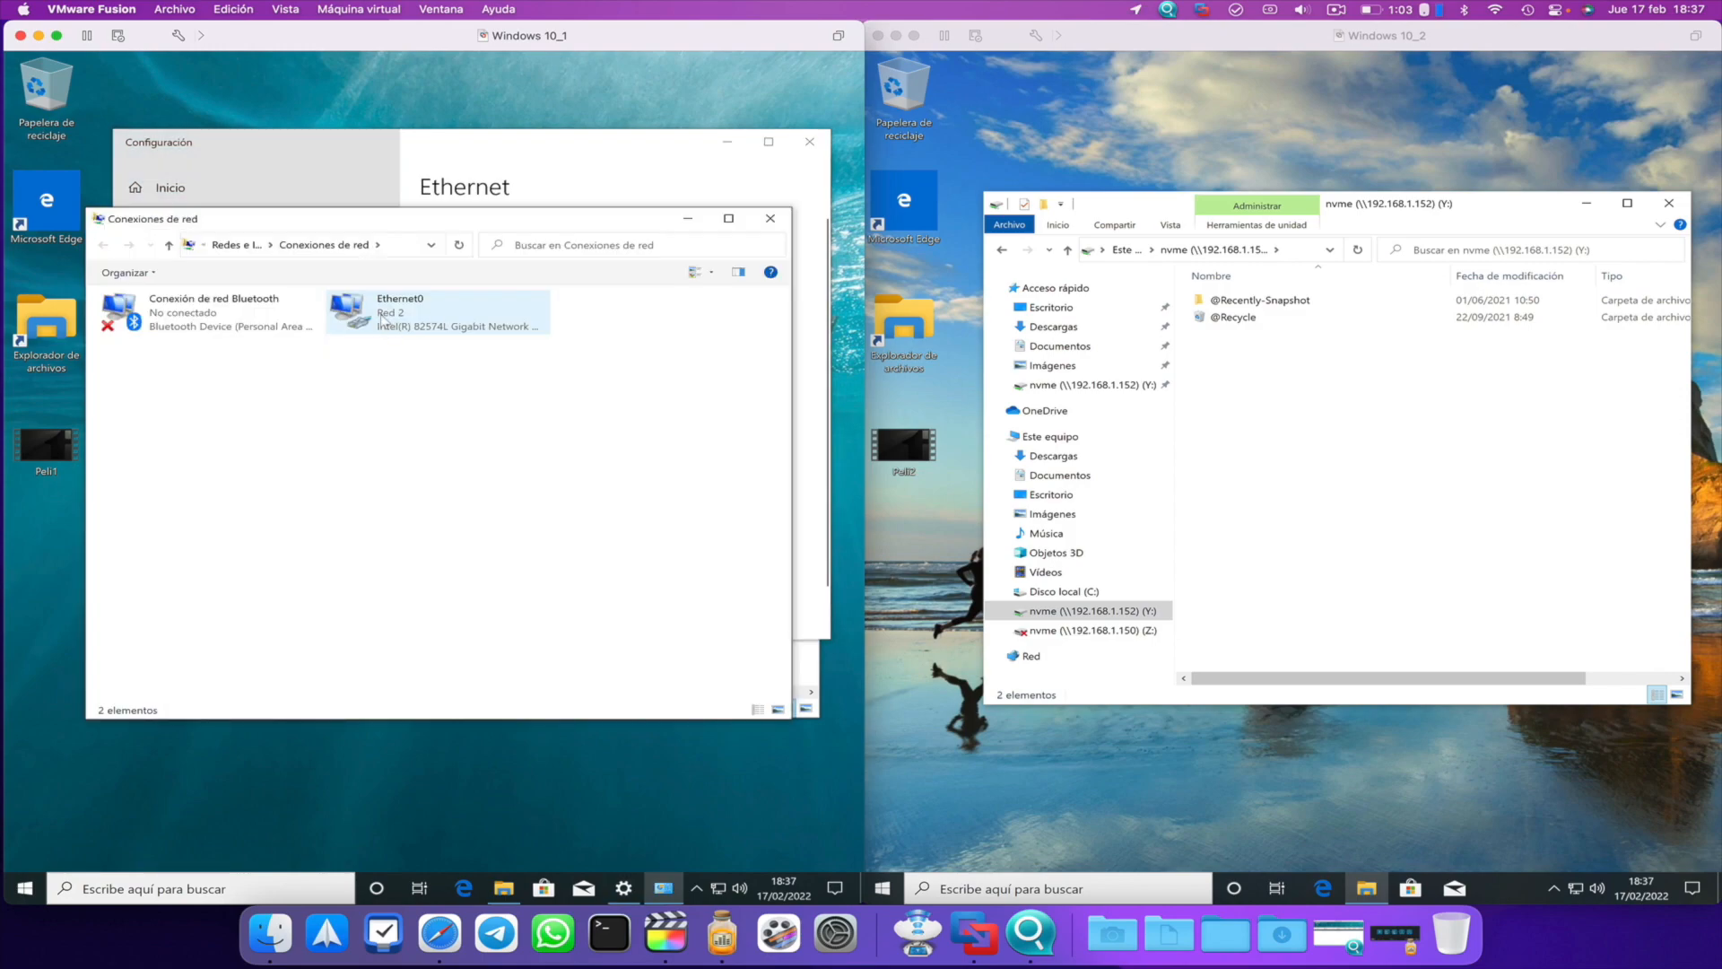
pyautogui.rightClick(381, 316)
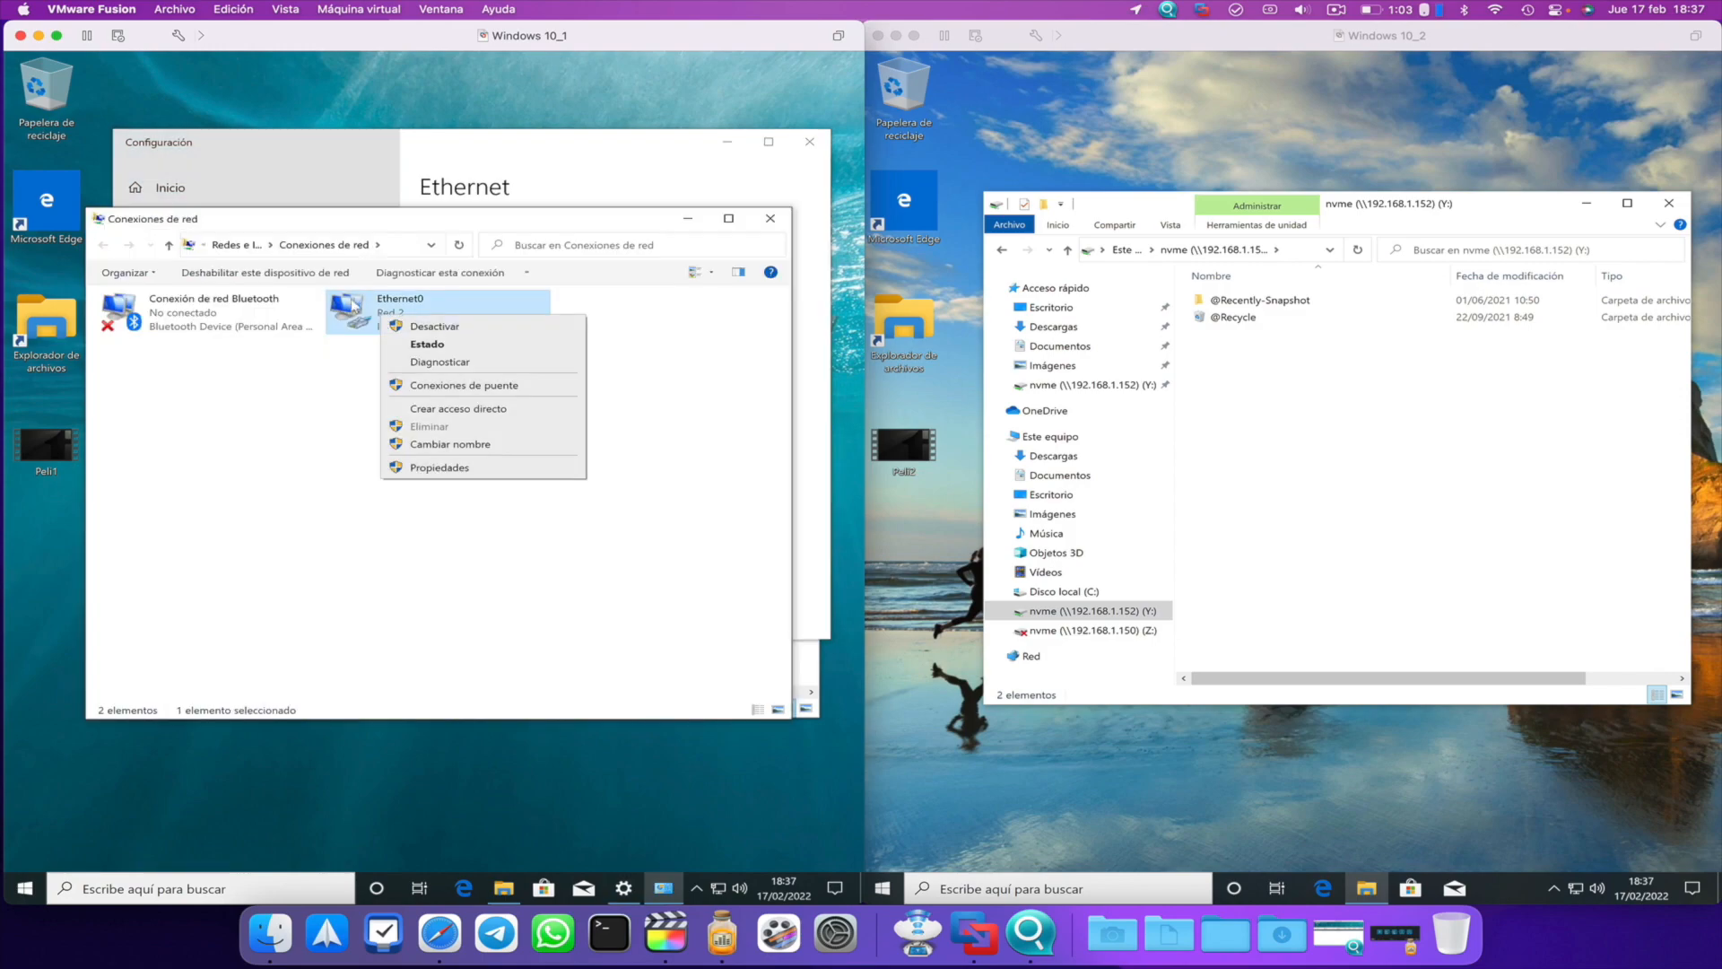
pyautogui.click(440, 467)
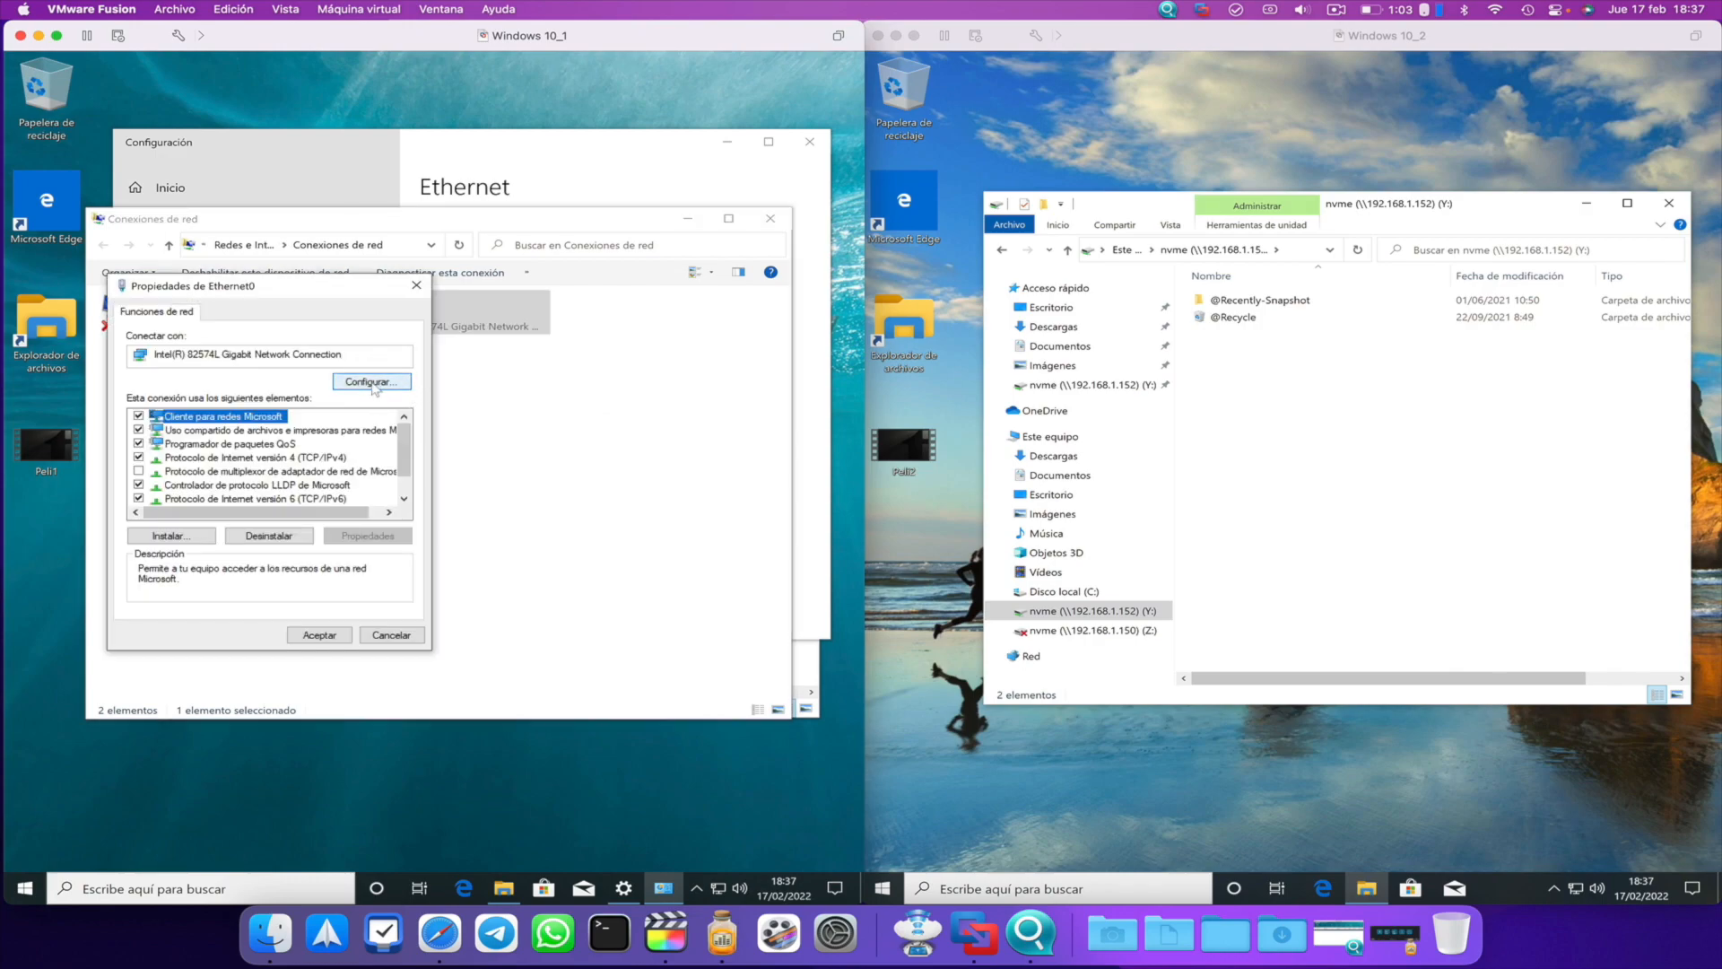
pyautogui.click(373, 382)
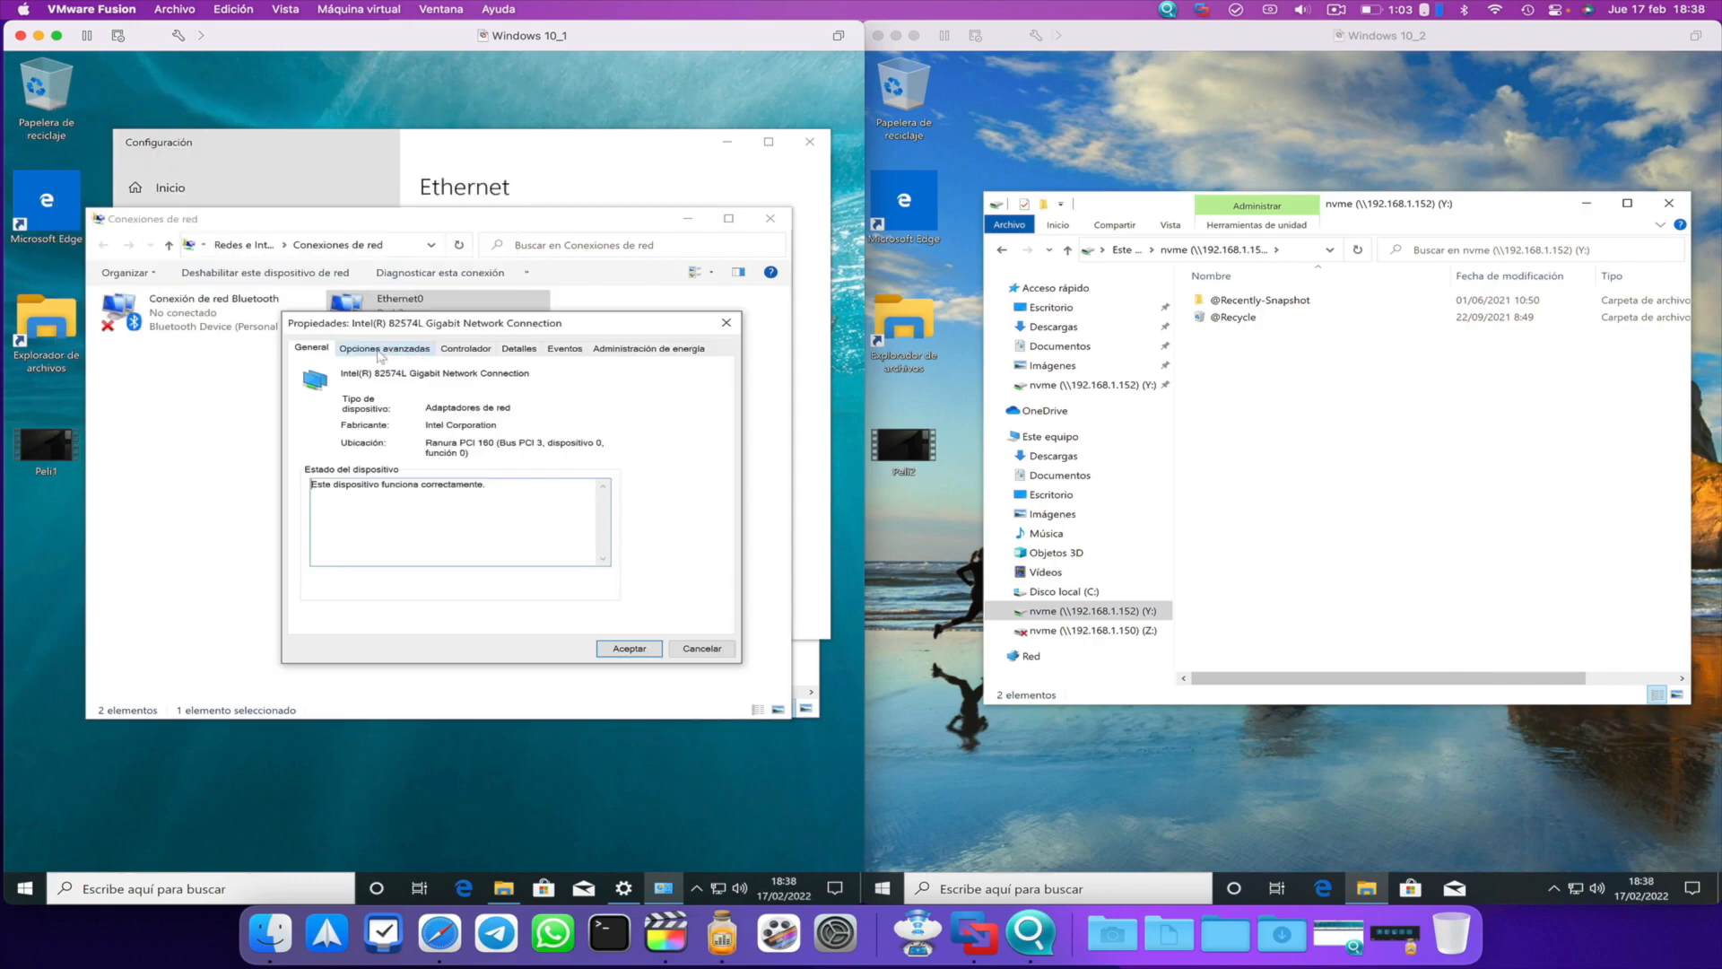
pyautogui.click(391, 351)
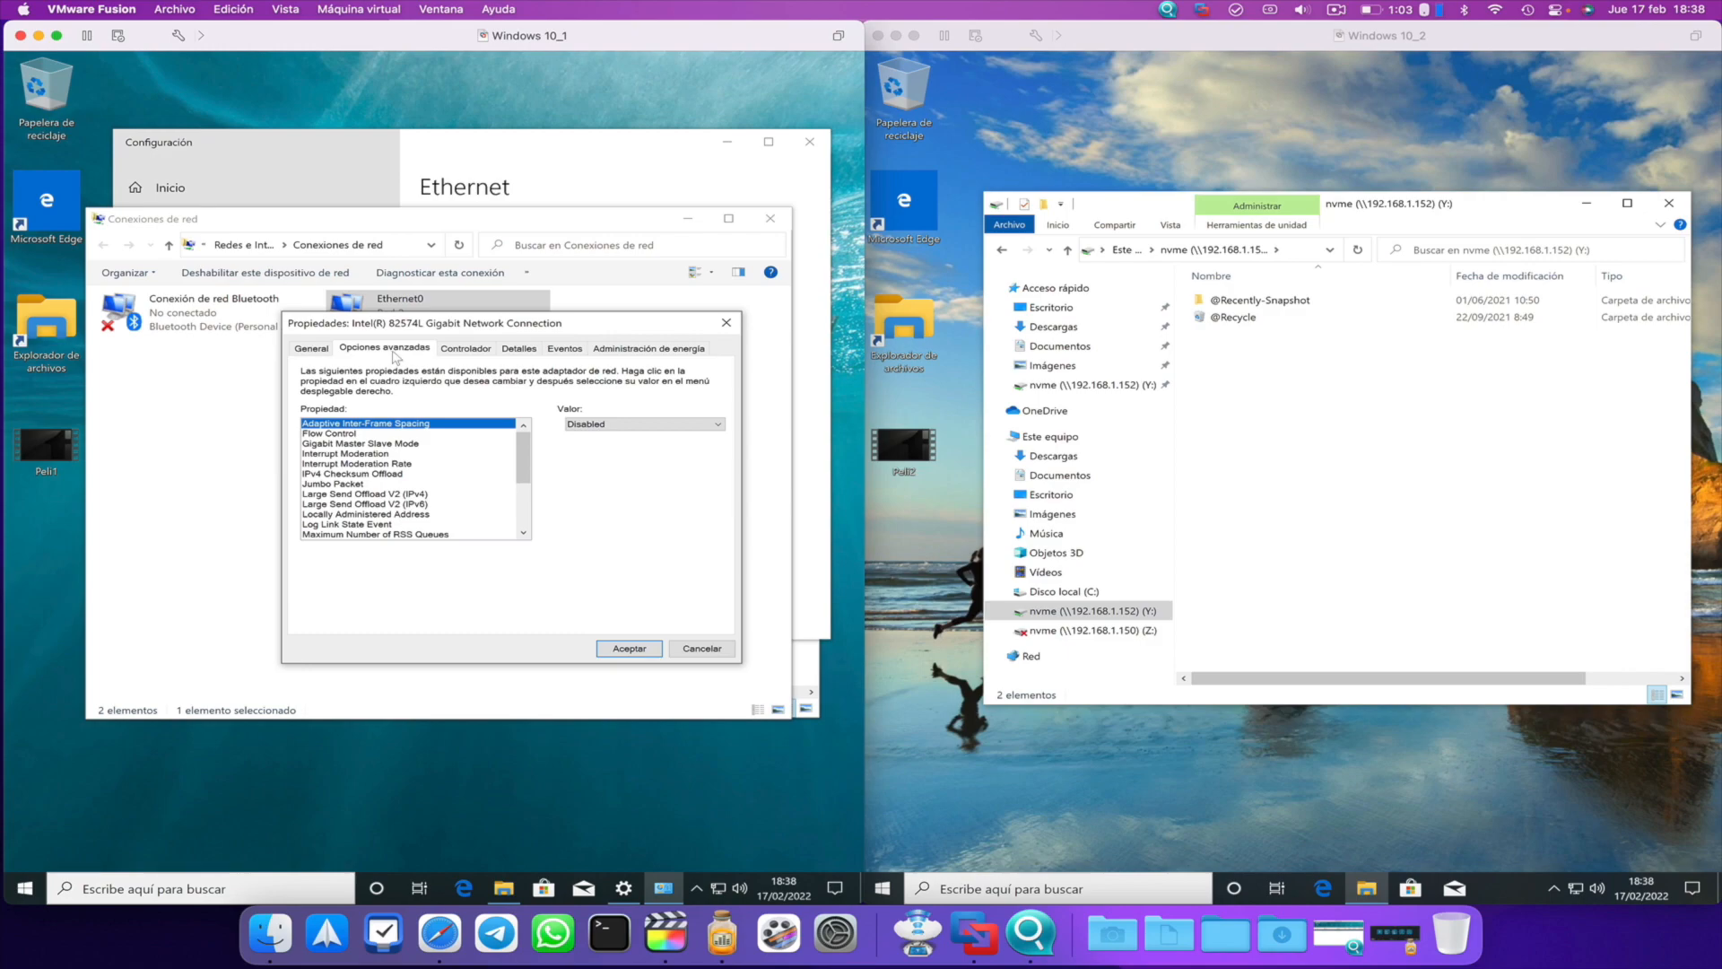
pyautogui.click(331, 485)
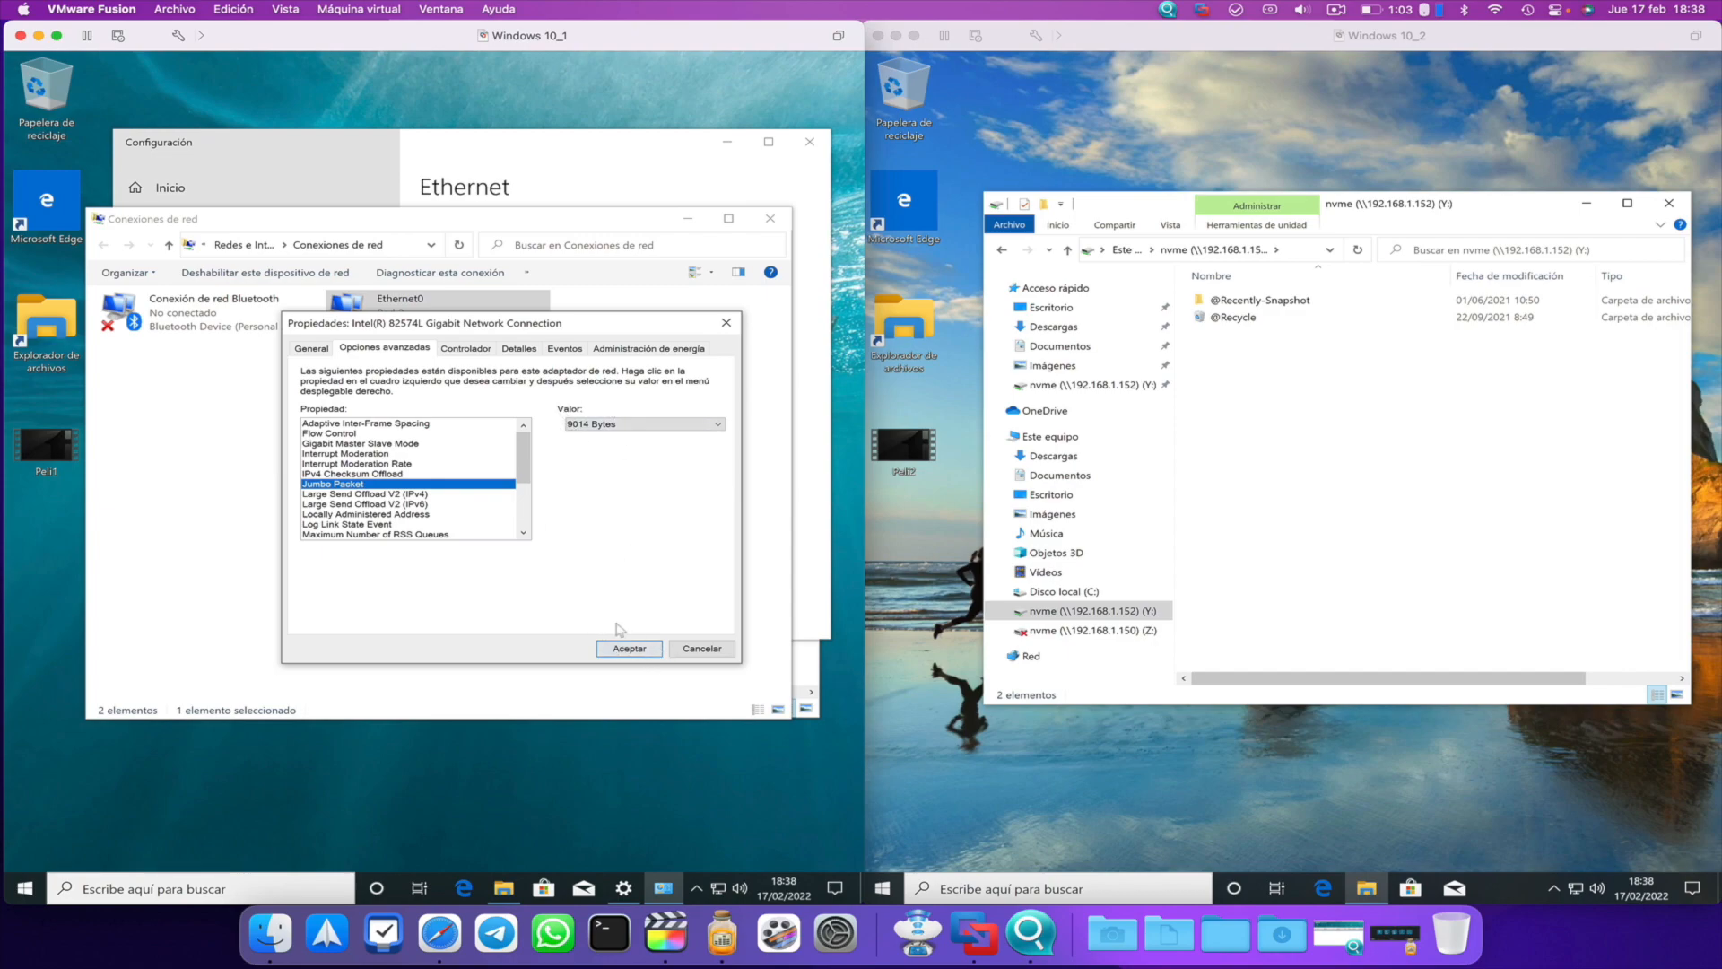
pyautogui.click(629, 647)
# Open the Ethernet0 adapter settings in Windows 10_2, then close the network connections windows.
pyautogui.click(1495, 728)
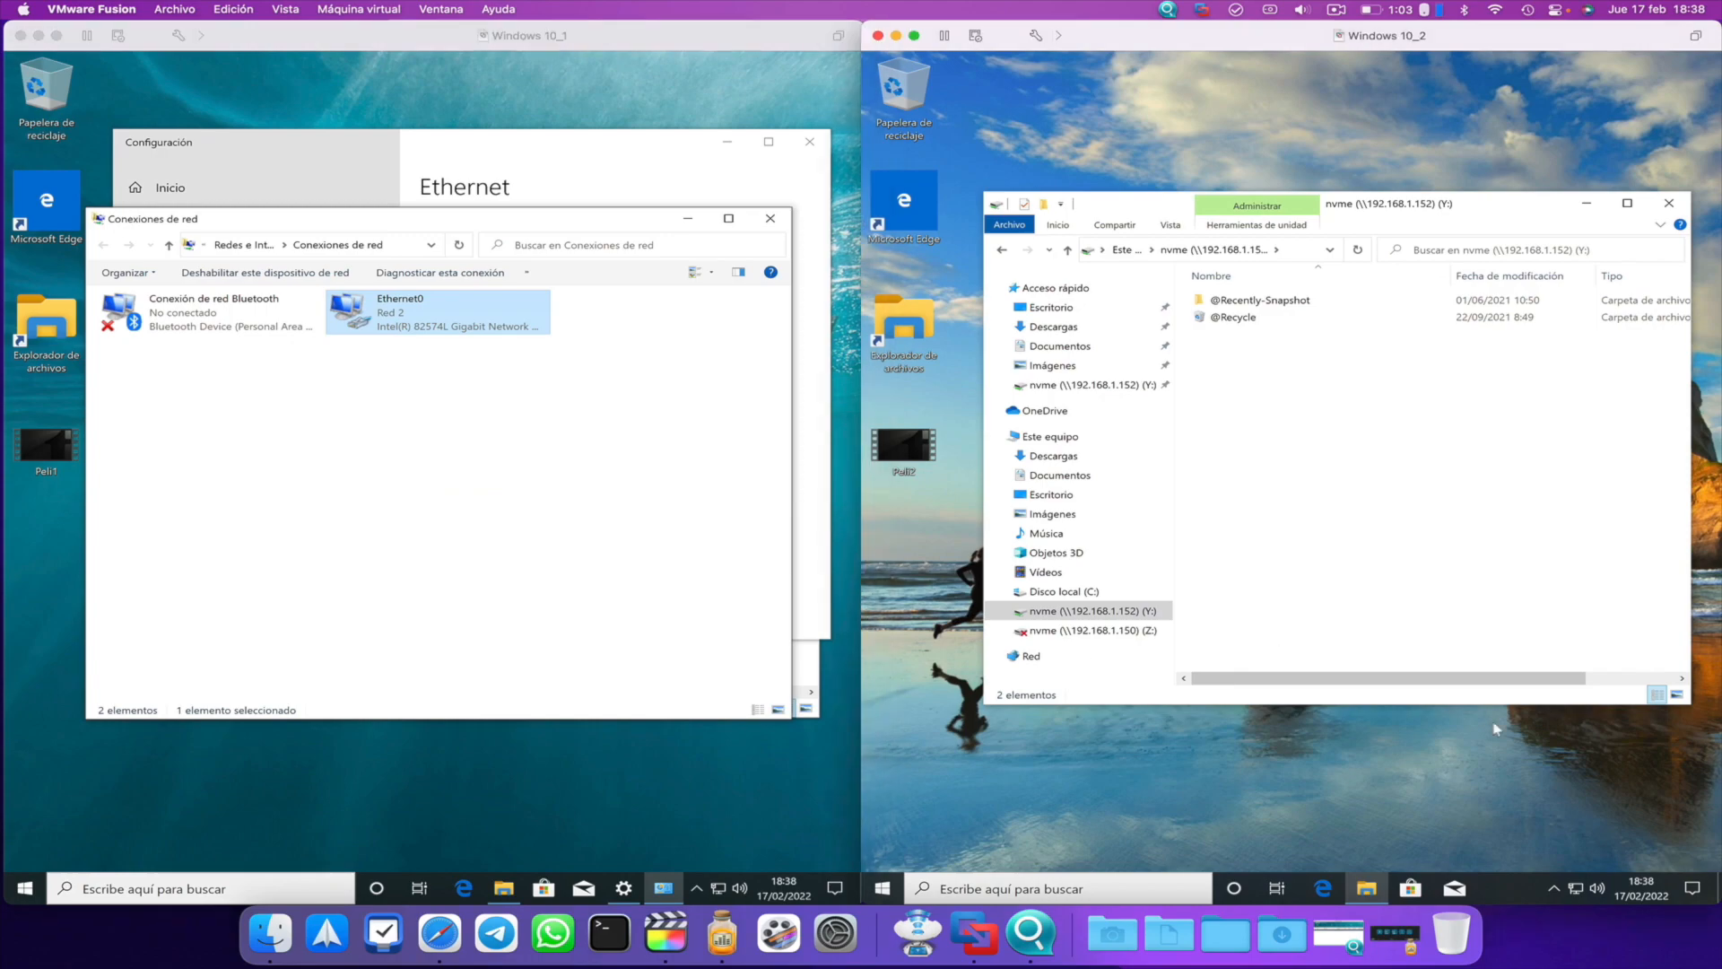
pyautogui.rightClick(1575, 888)
pyautogui.click(1558, 876)
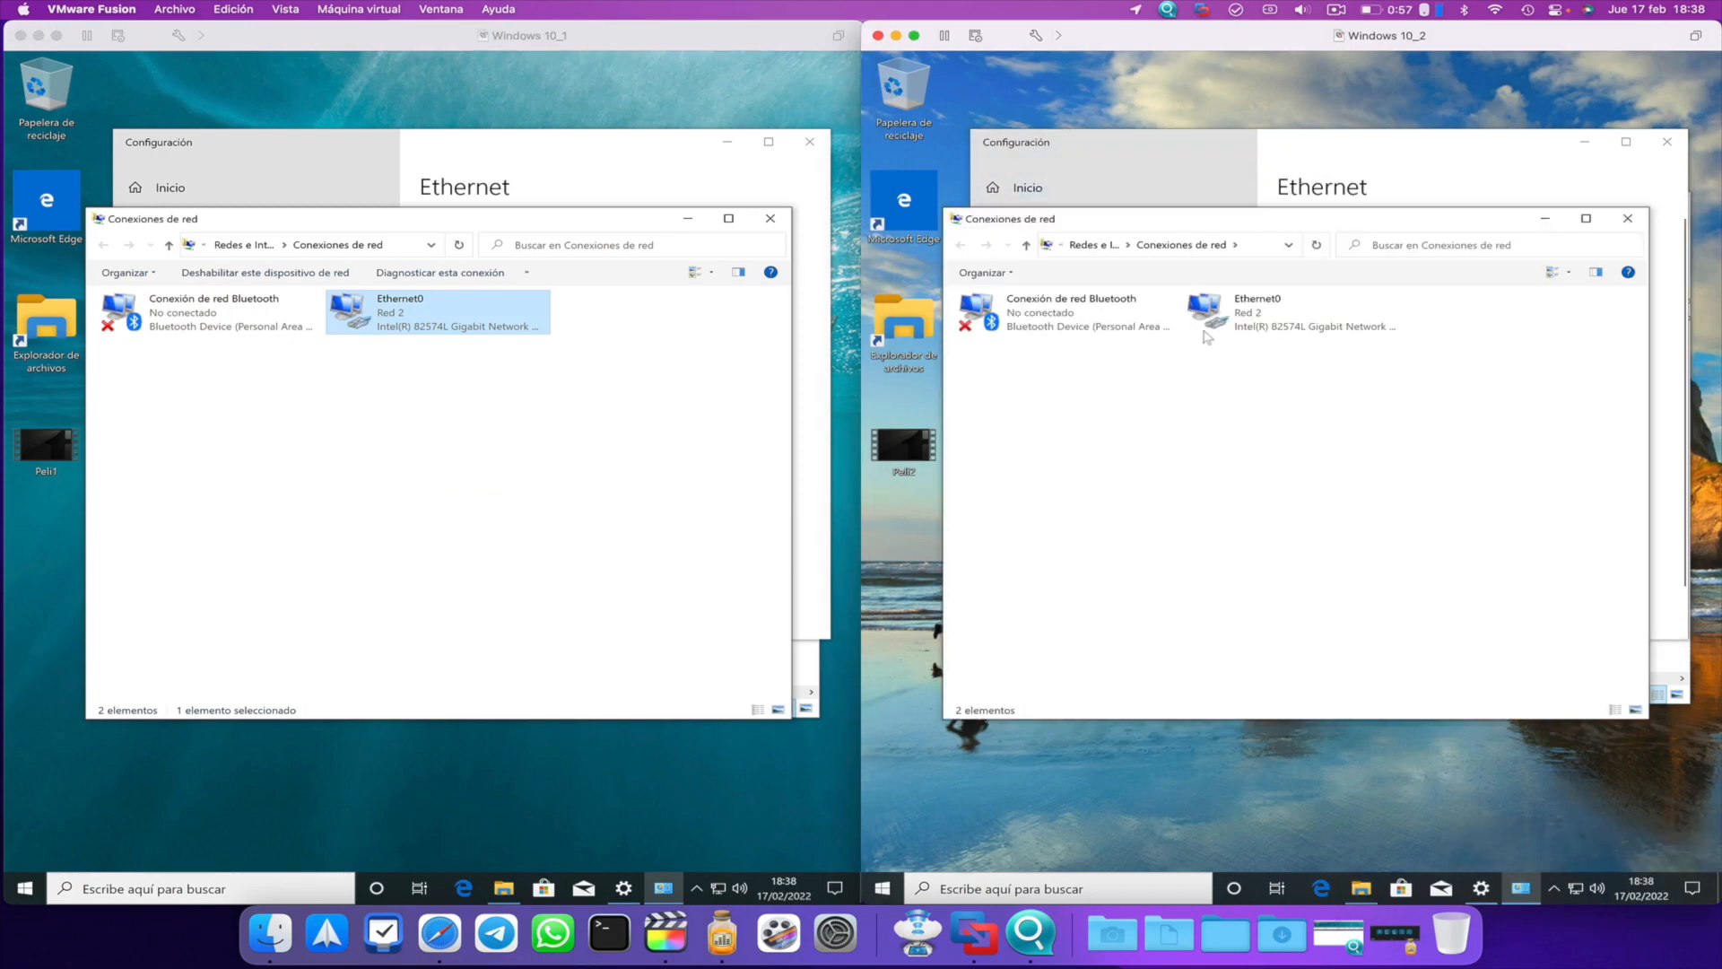
pyautogui.doubleClick(1207, 331)
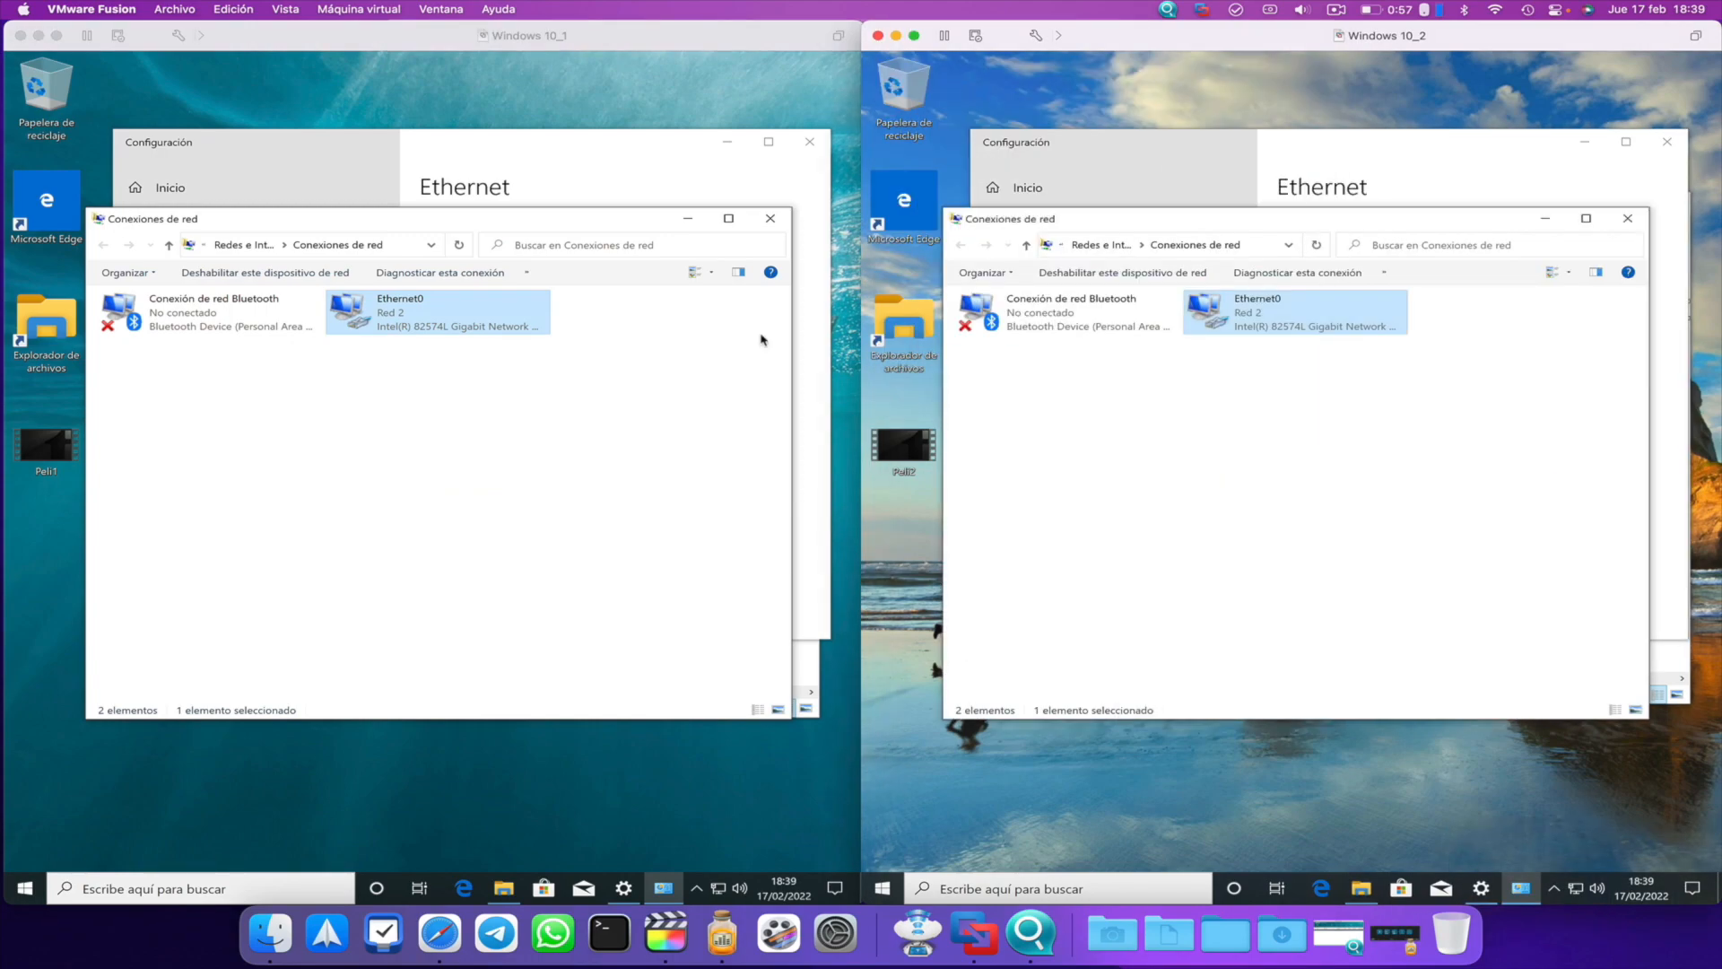
pyautogui.click(769, 219)
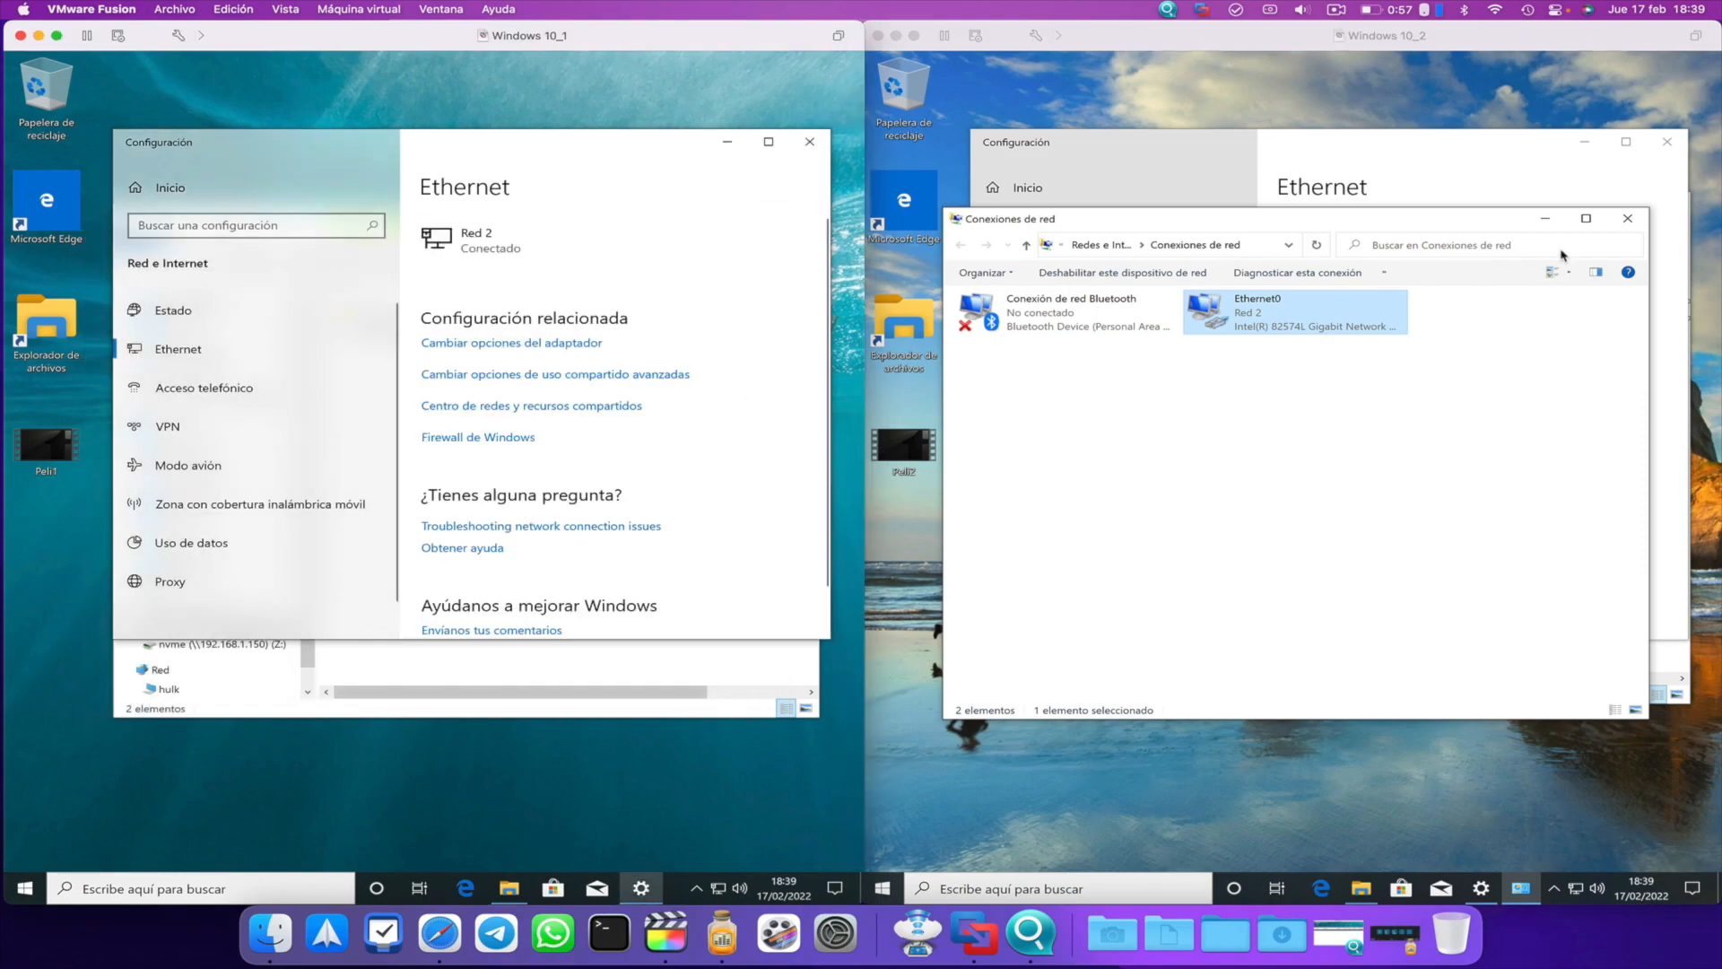
pyautogui.click(1627, 217)
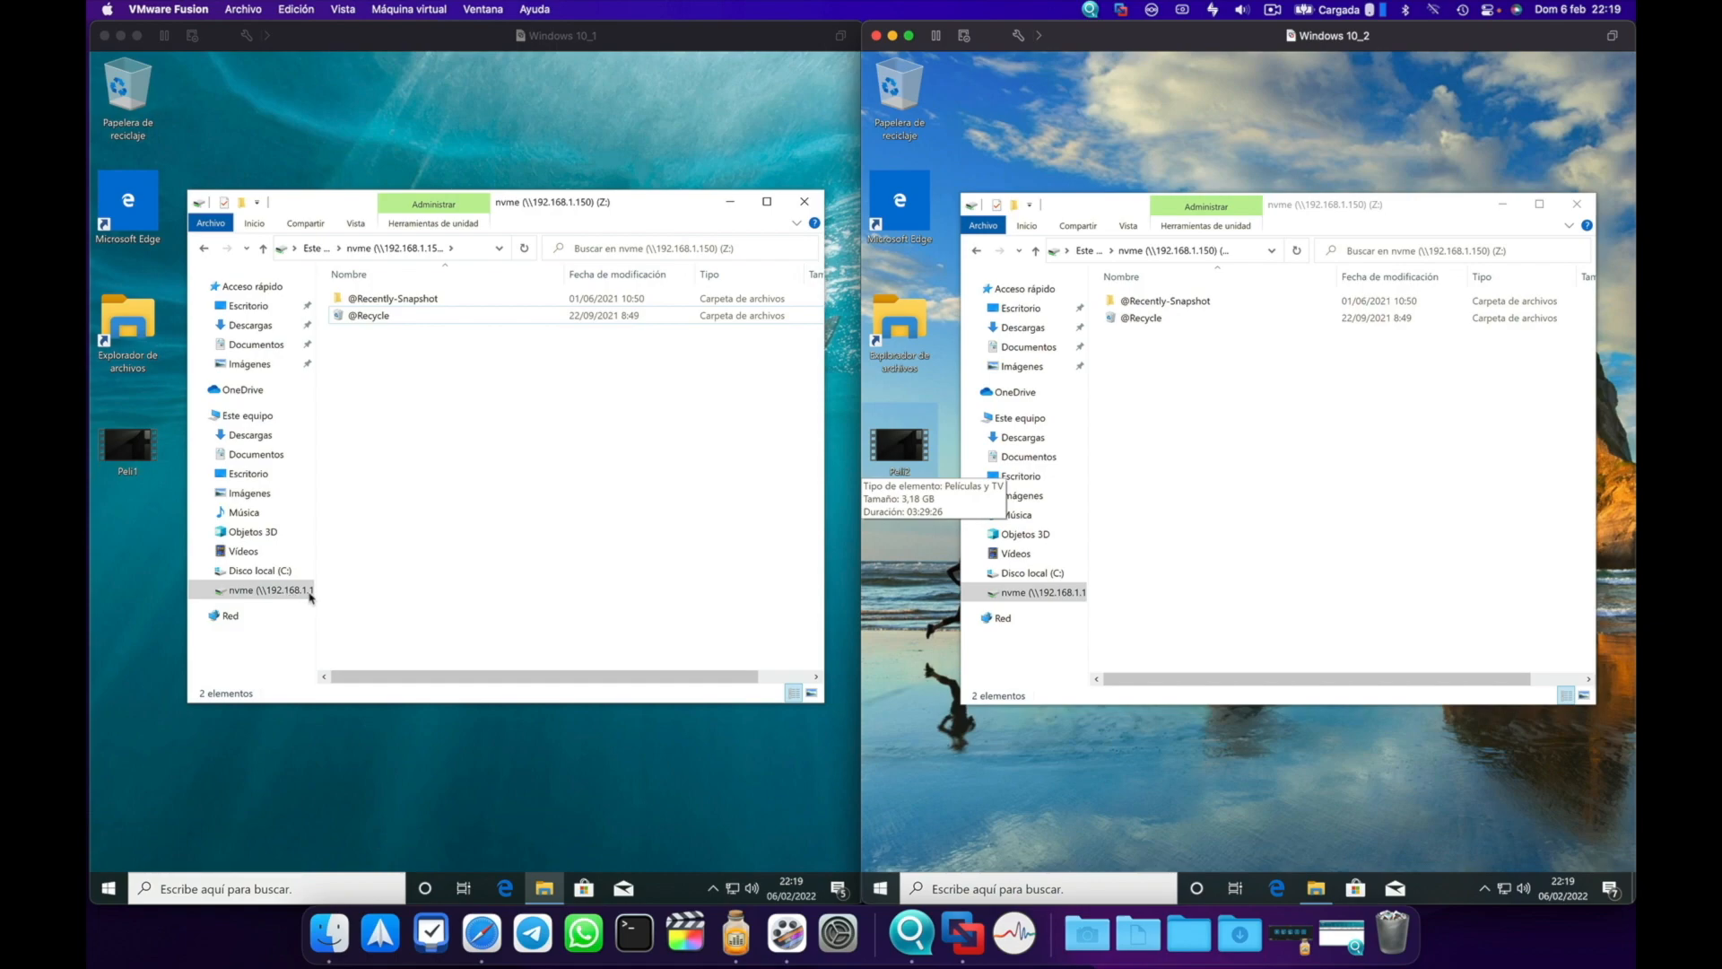
# Browse to \\192.168.1.152 and sign in with the NAS username and password, saving the credentials.
pyautogui.click(231, 615)
pyautogui.click(361, 248)
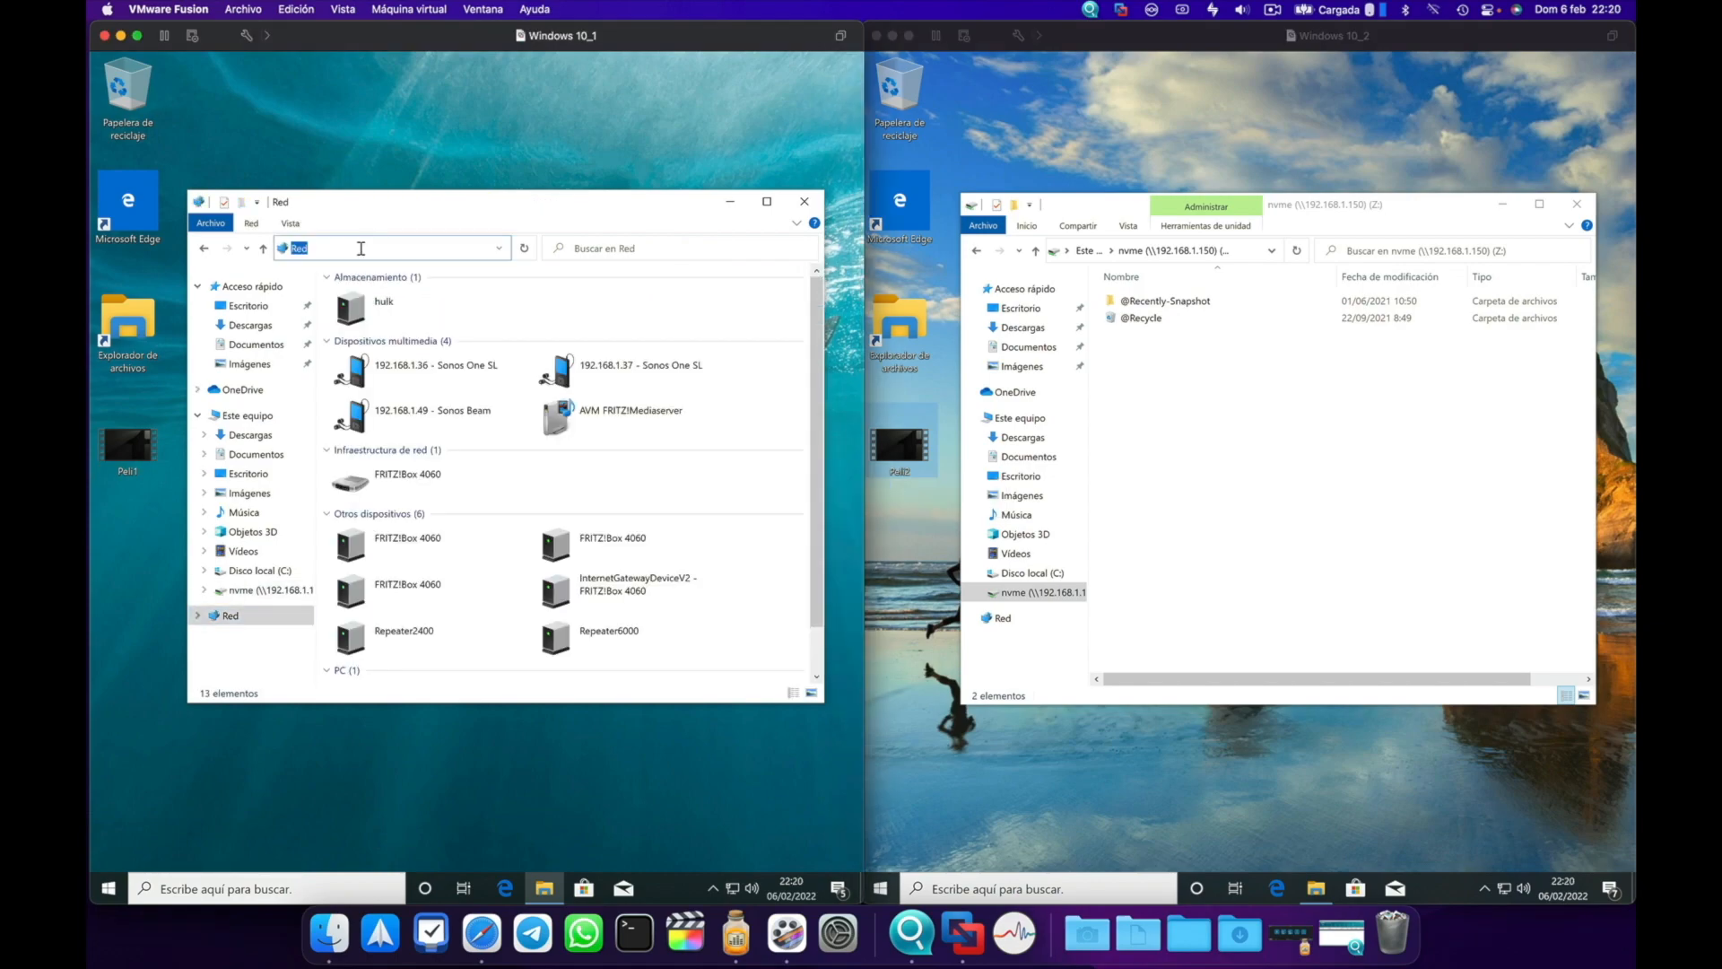
pyautogui.write('\\\\192.168.1')
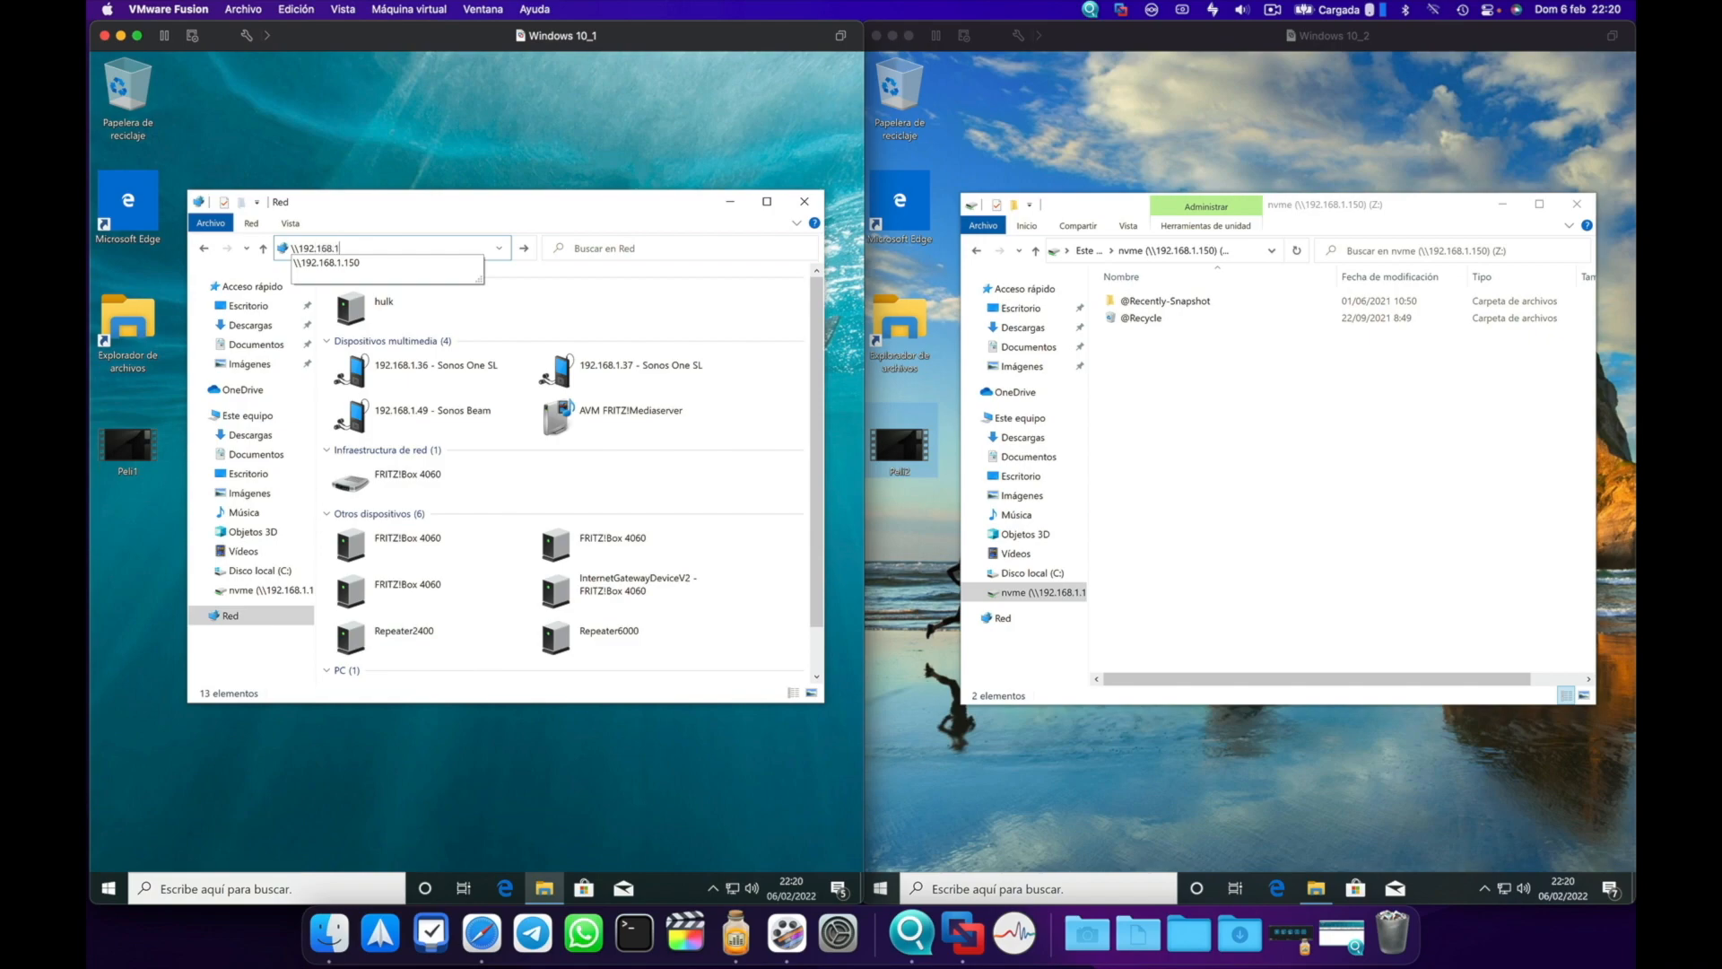
pyautogui.write('.152')
pyautogui.press('Return')
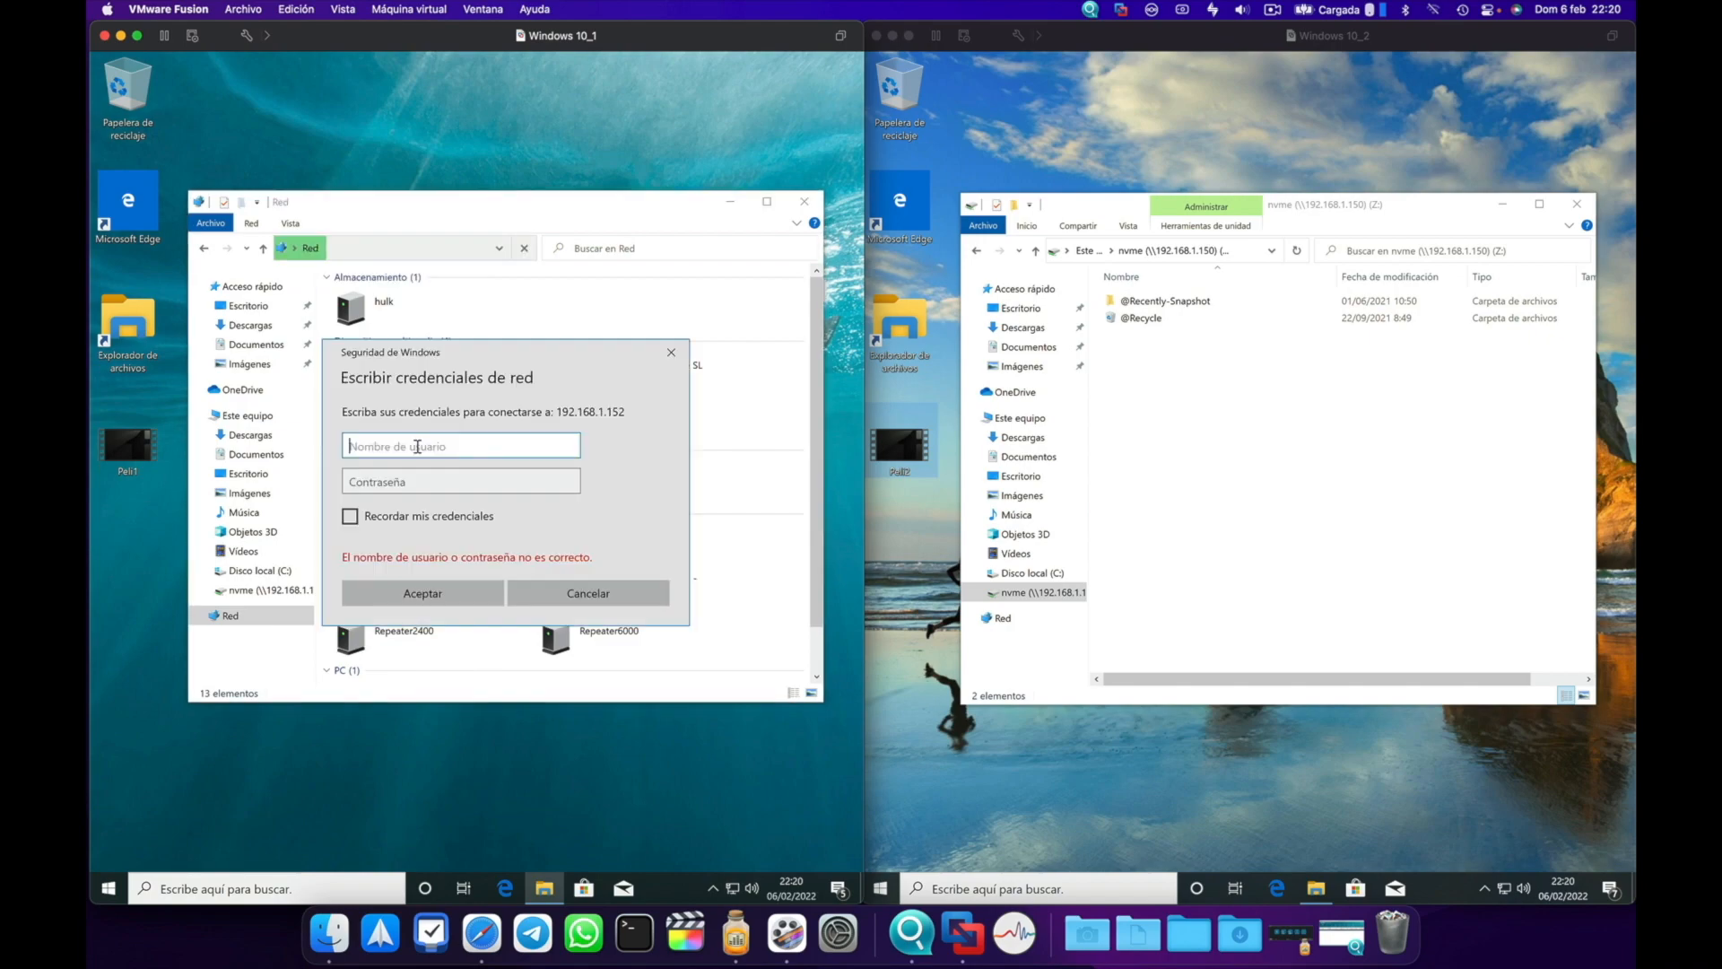
pyautogui.write('jmramirez')
pyautogui.press('Tab')
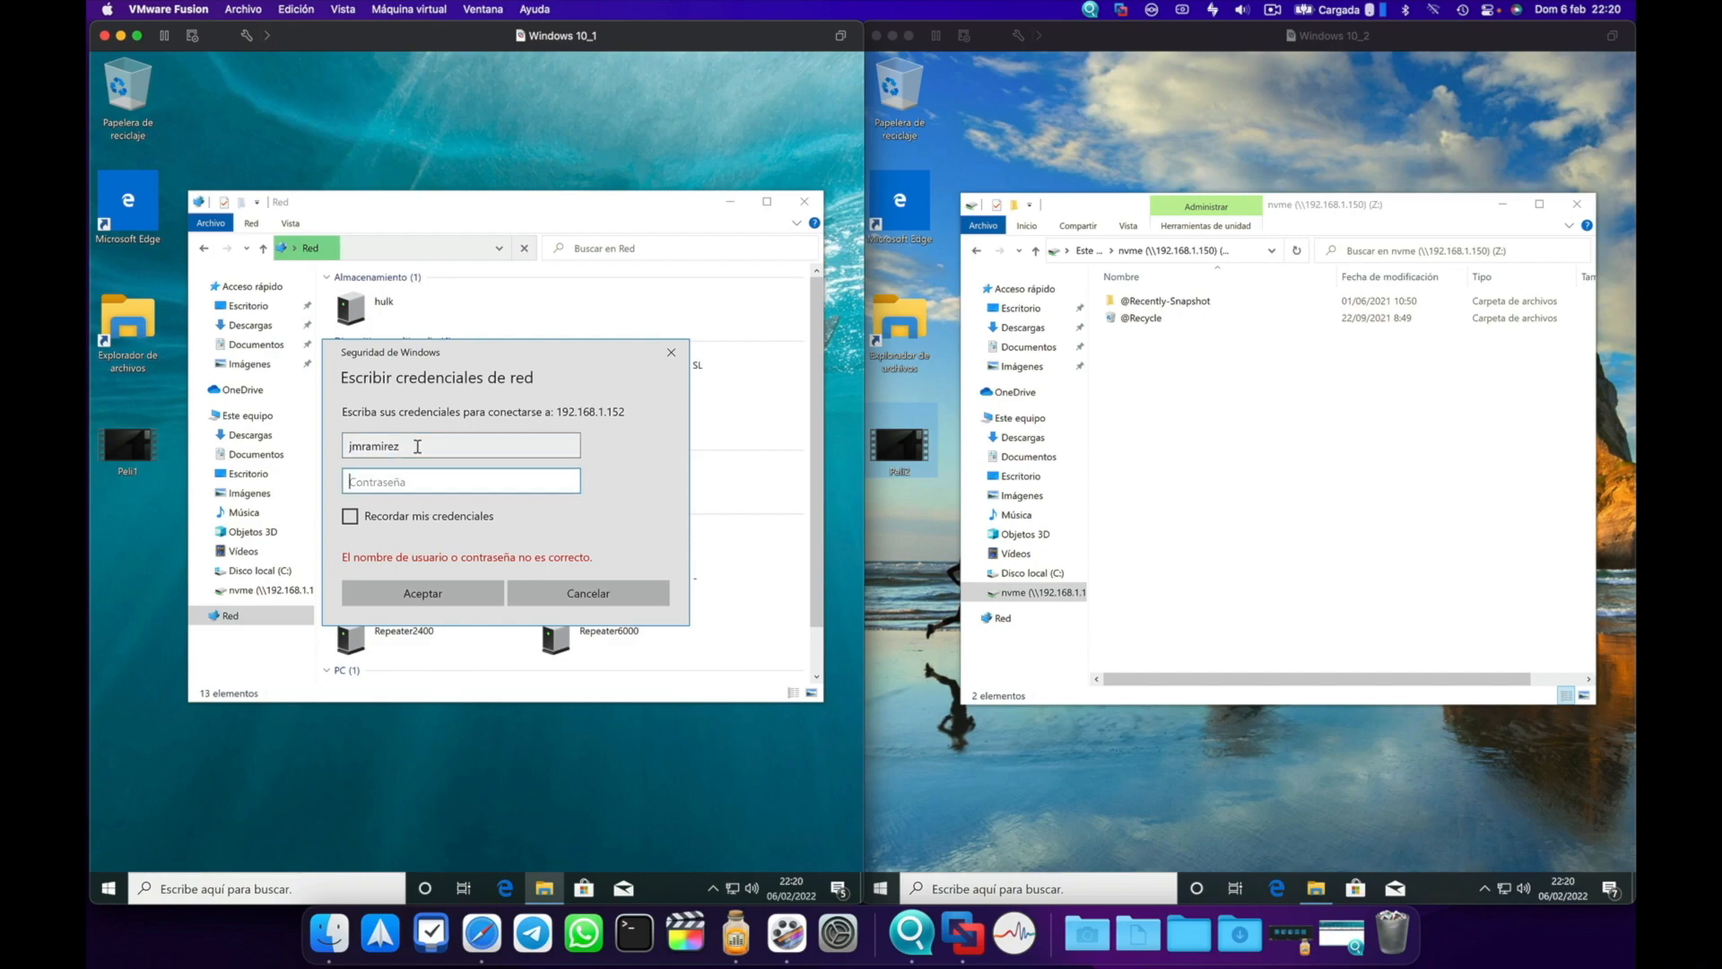
pyautogui.write('************')
pyautogui.click(351, 517)
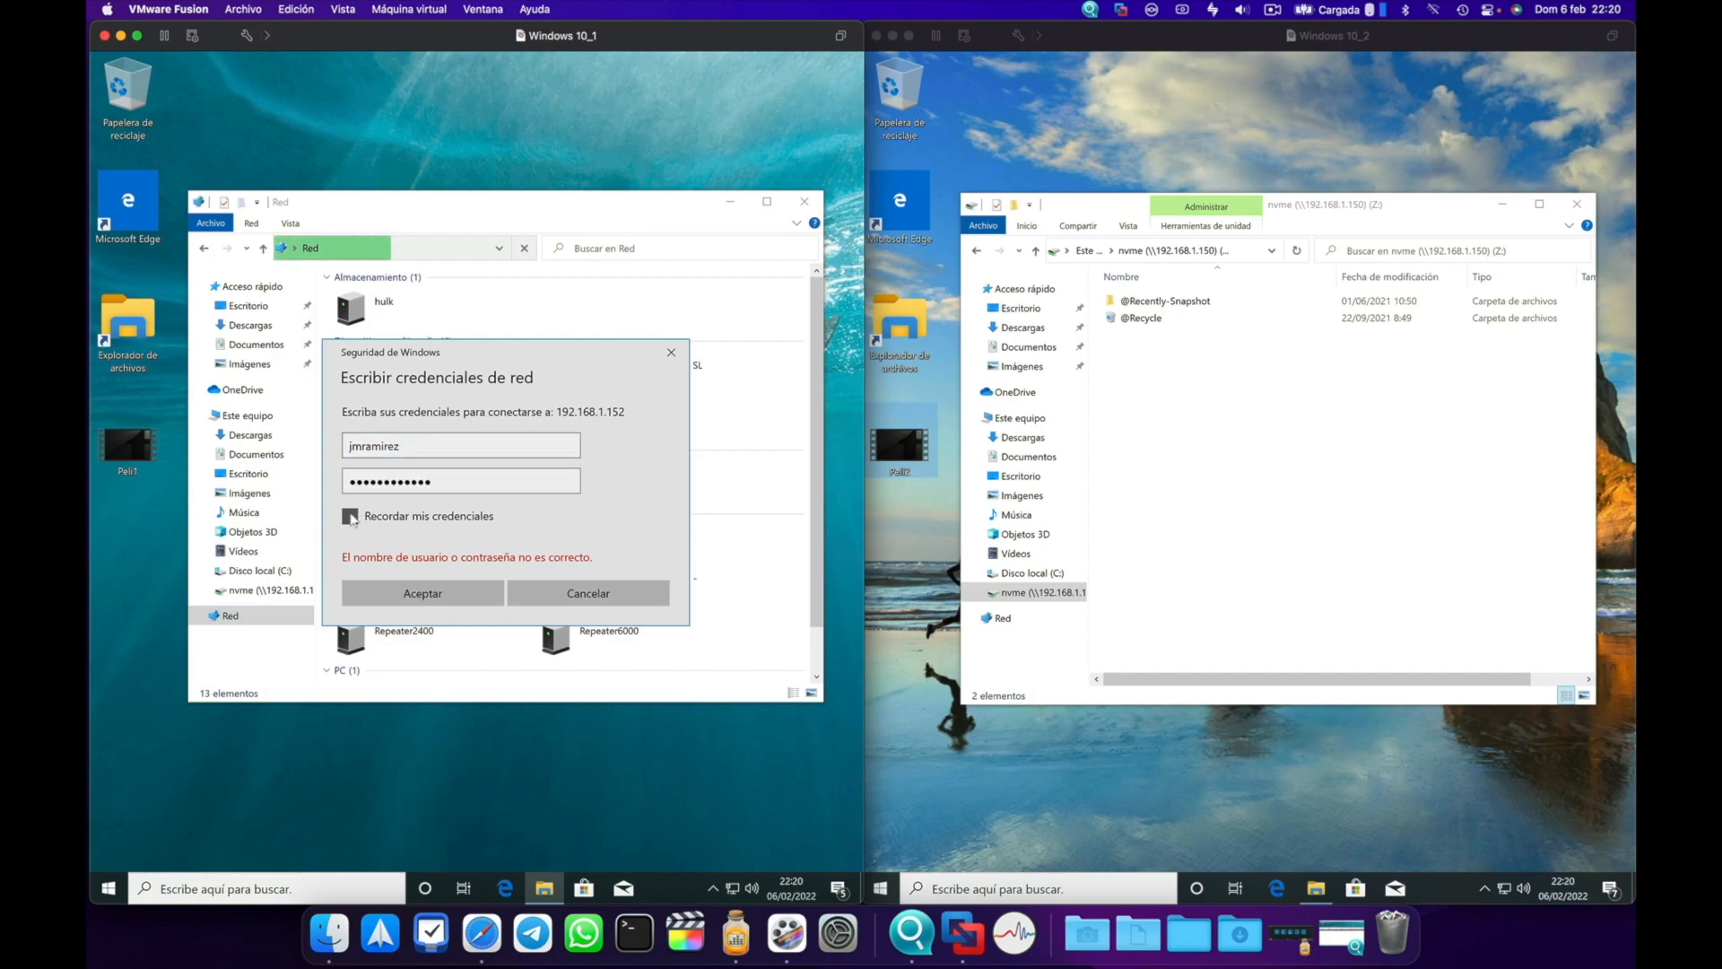
pyautogui.click(416, 595)
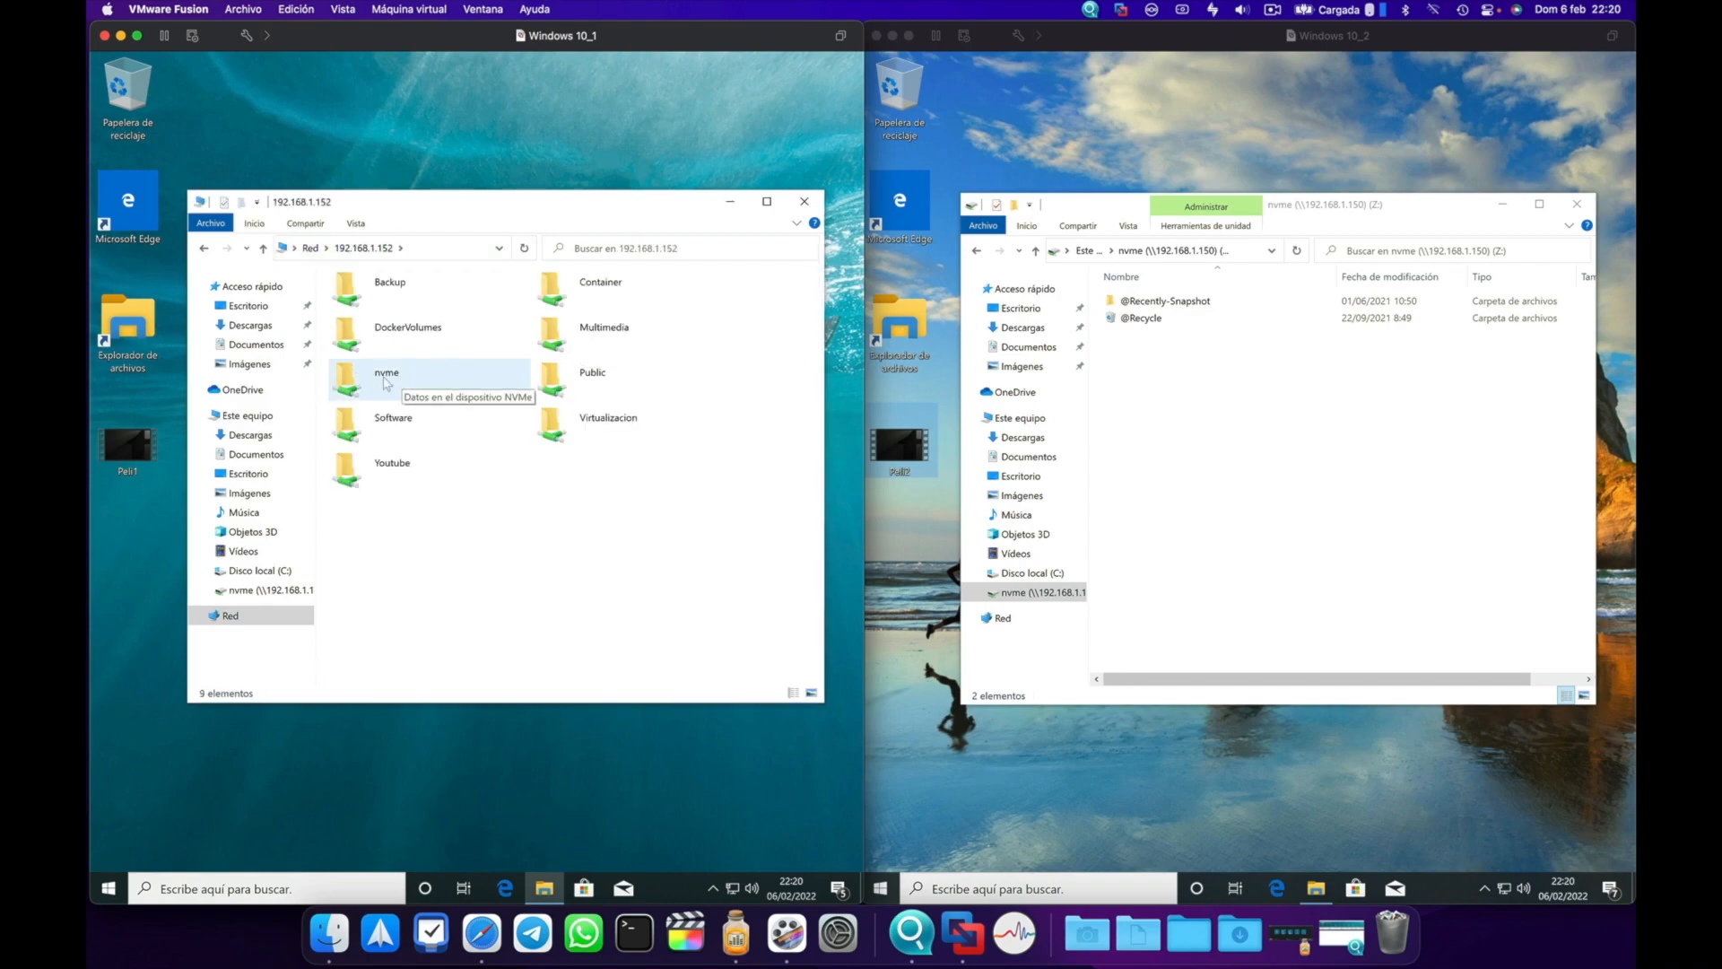
# Map the nvme share as network drive Y:.
pyautogui.click(386, 381)
pyautogui.rightClick(386, 381)
pyautogui.click(424, 463)
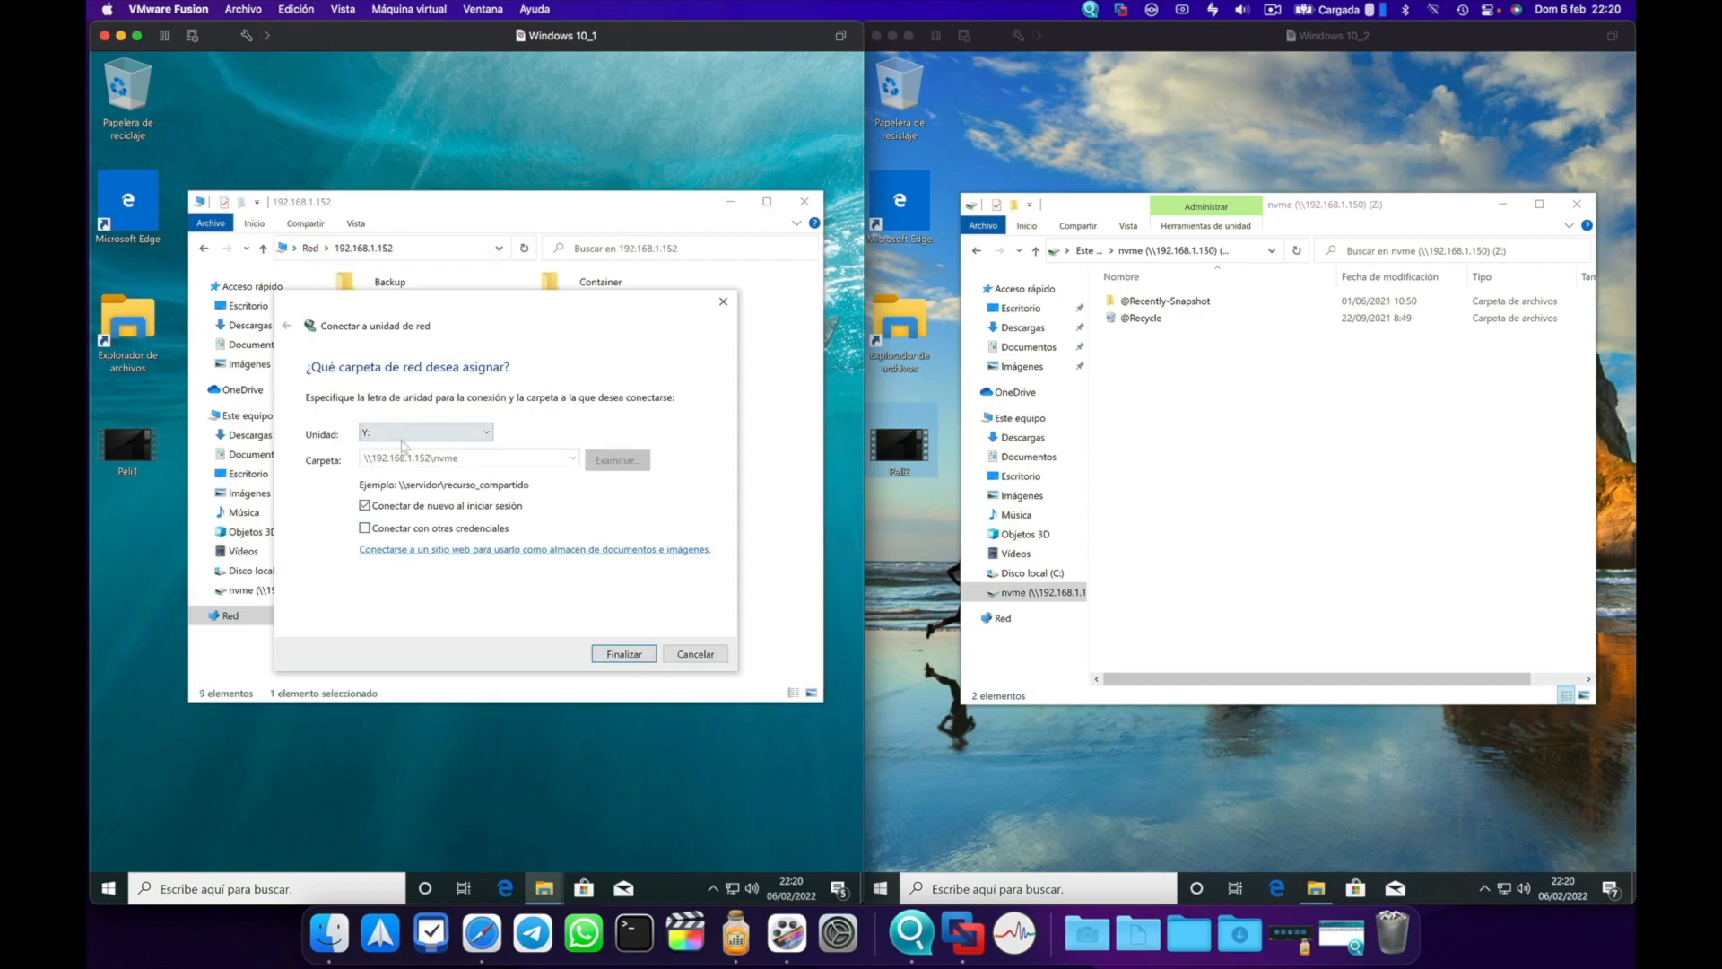
pyautogui.click(622, 654)
pyautogui.click(1425, 529)
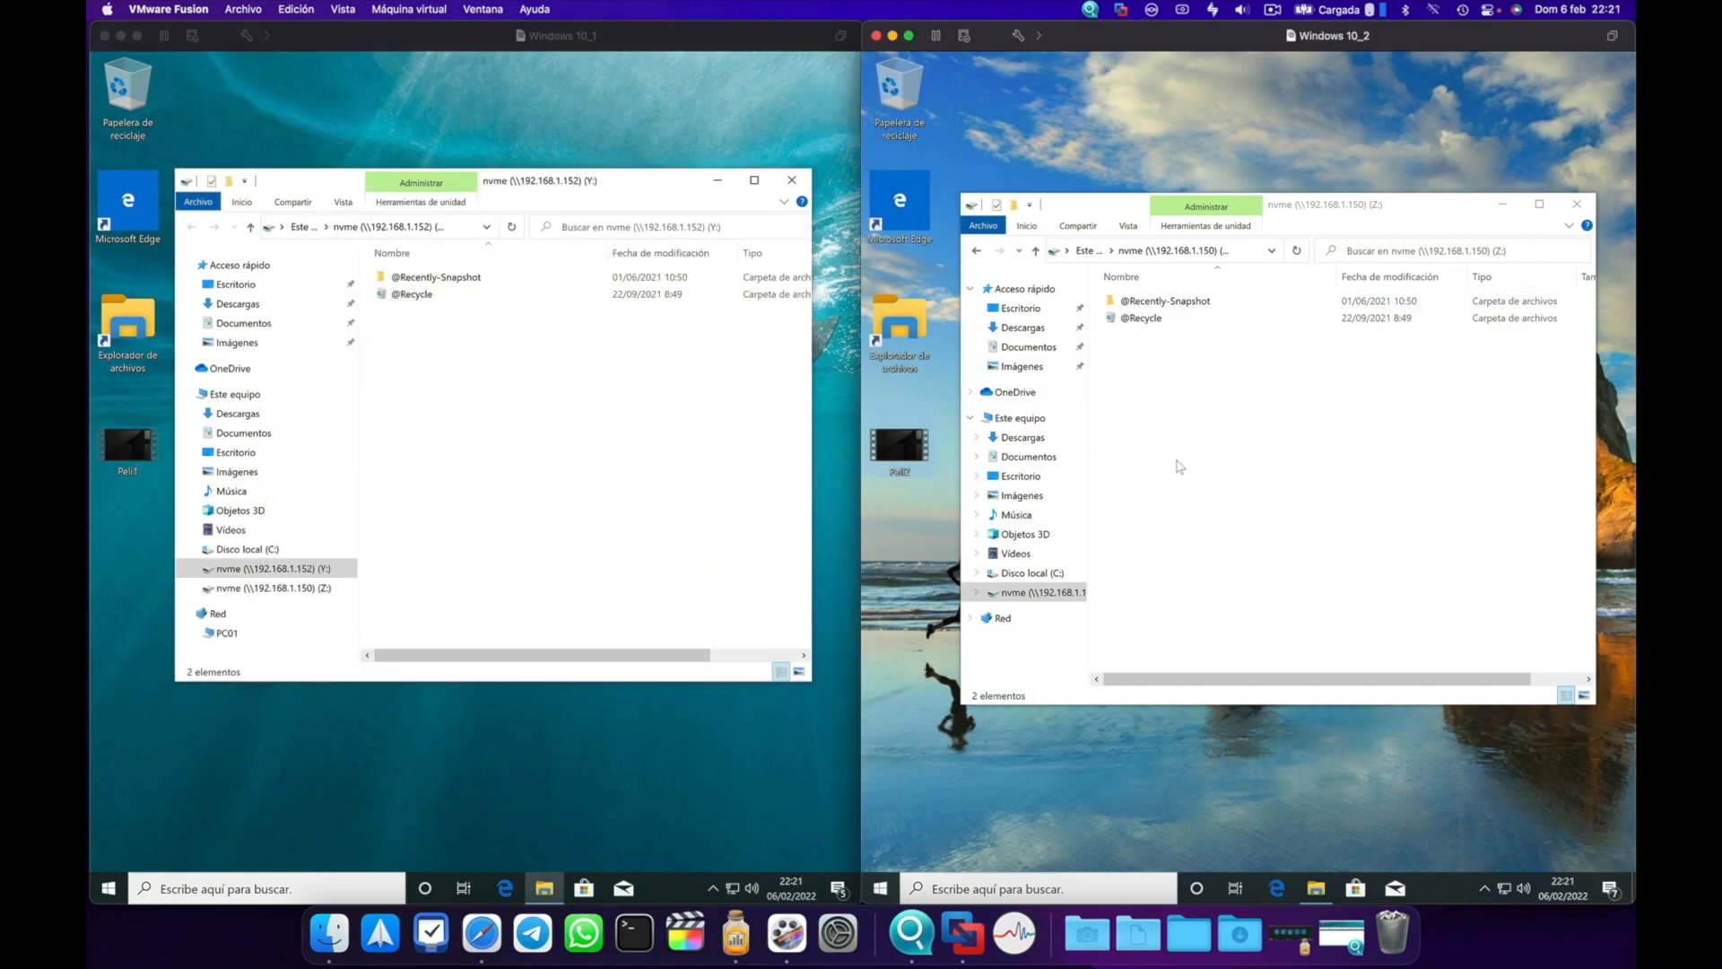
# In Windows 10_2, browse to \\192.168.1.152, sign in with the NAS credentials and map the nvme share as Y:.
pyautogui.doubleClick(903, 338)
pyautogui.click(1211, 270)
pyautogui.write('\\192.168.1.152')
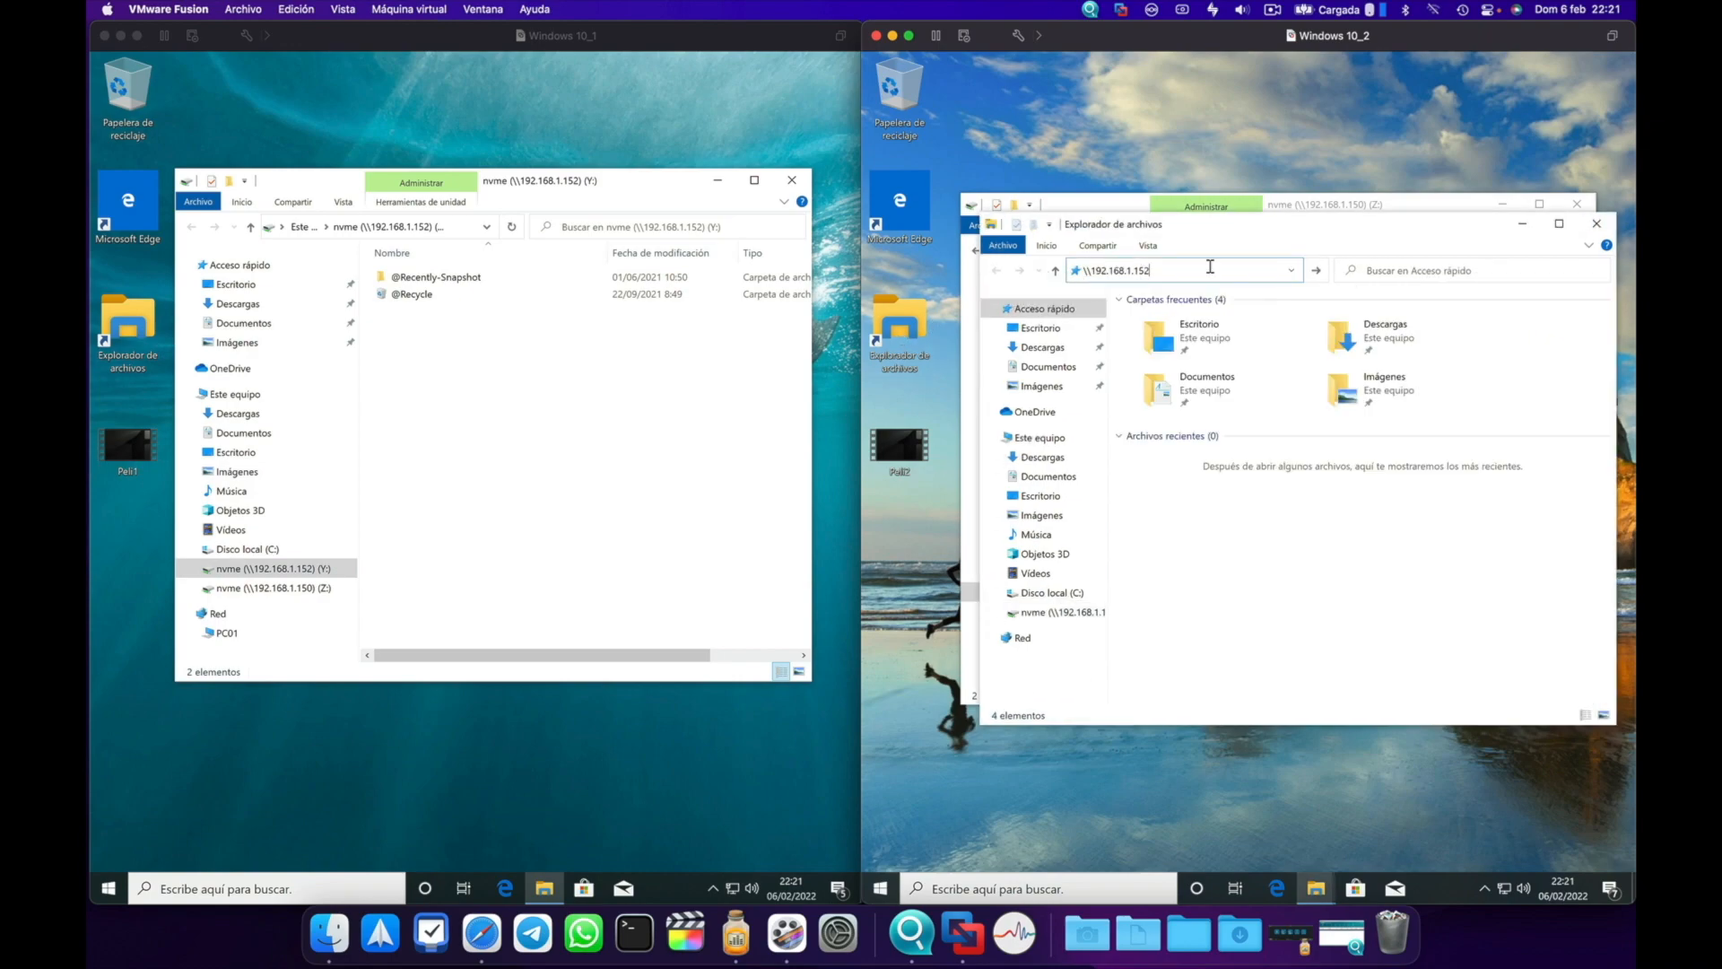
pyautogui.press('Return')
pyautogui.write('**********')
pyautogui.press('Return')
pyautogui.rightClick(1165, 499)
pyautogui.click(1238, 619)
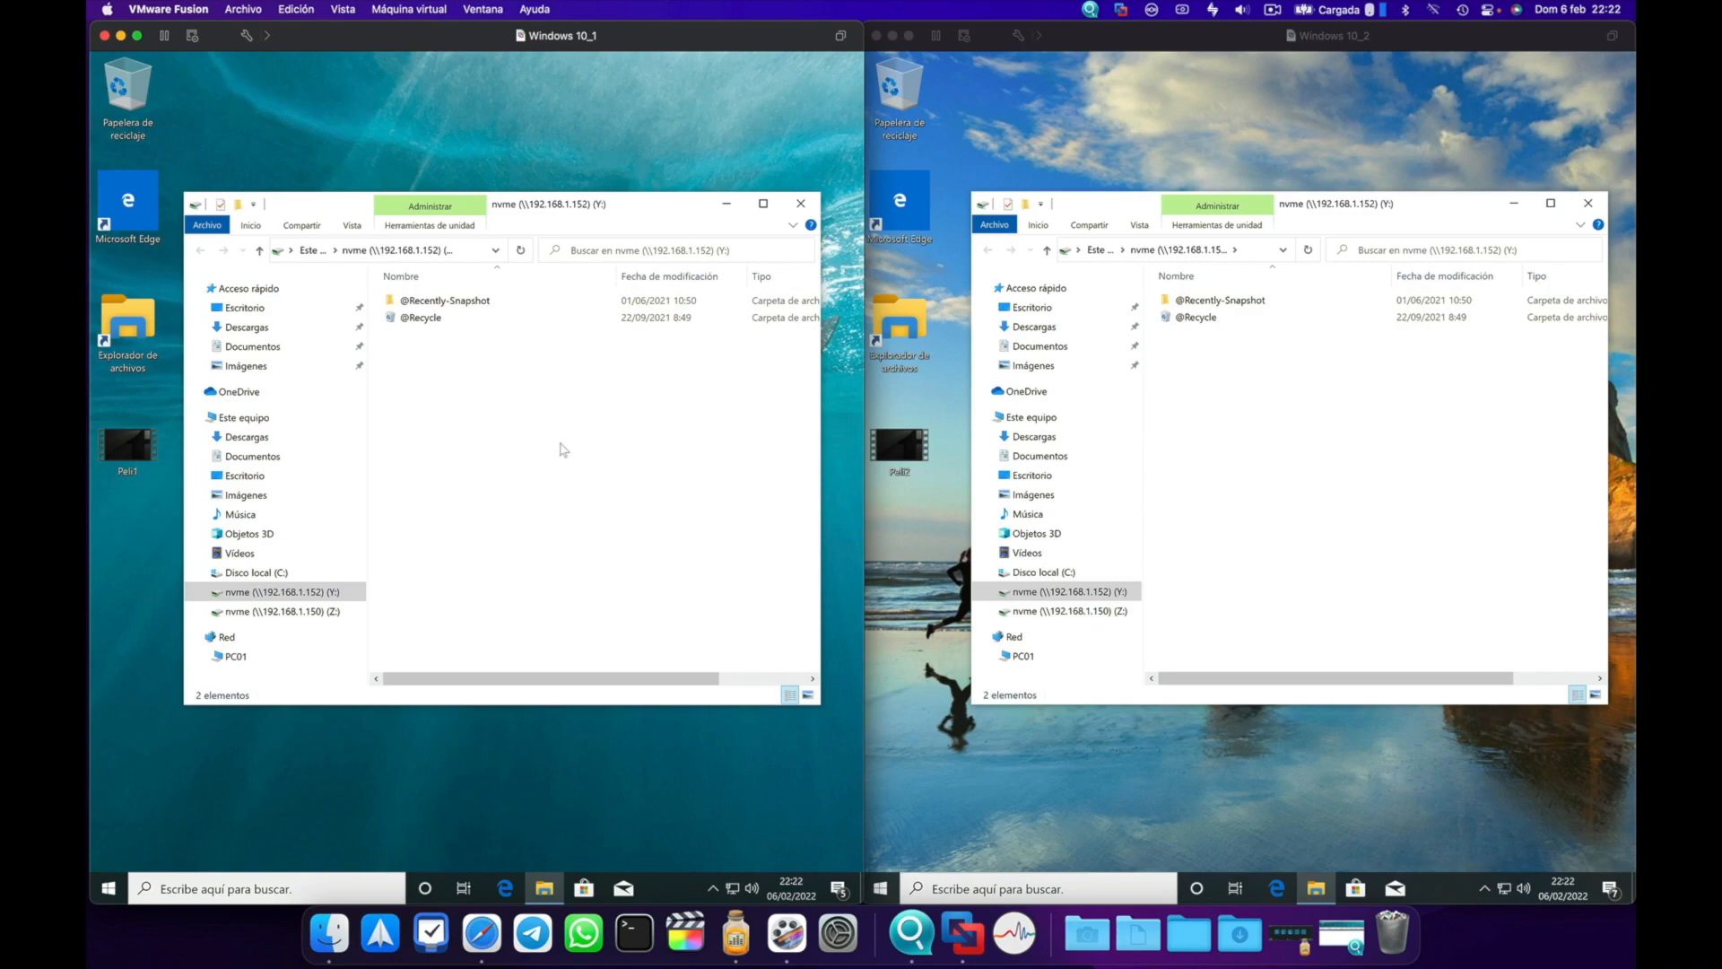
# Trial-copy Peli1 to Y: and delete it, then copy Peli1 and Peli2 from both VMs simultaneously.
pyautogui.moveTo(116, 455); pyautogui.dragTo(574, 421)
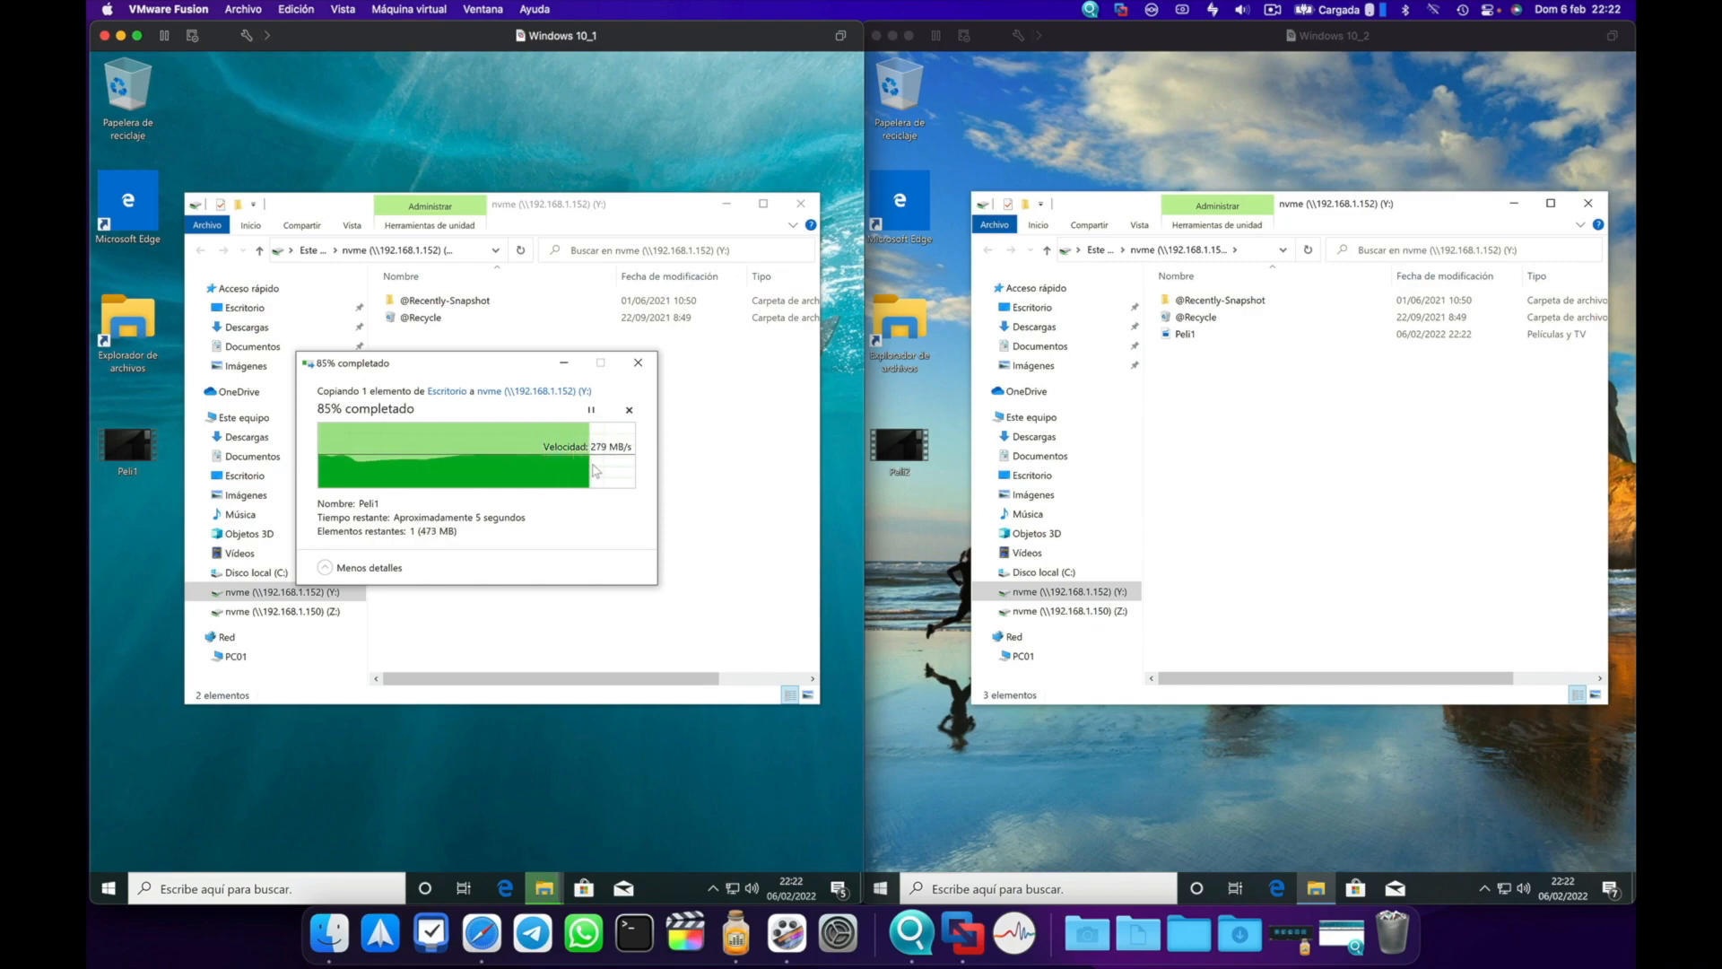
pyautogui.rightClick(436, 344)
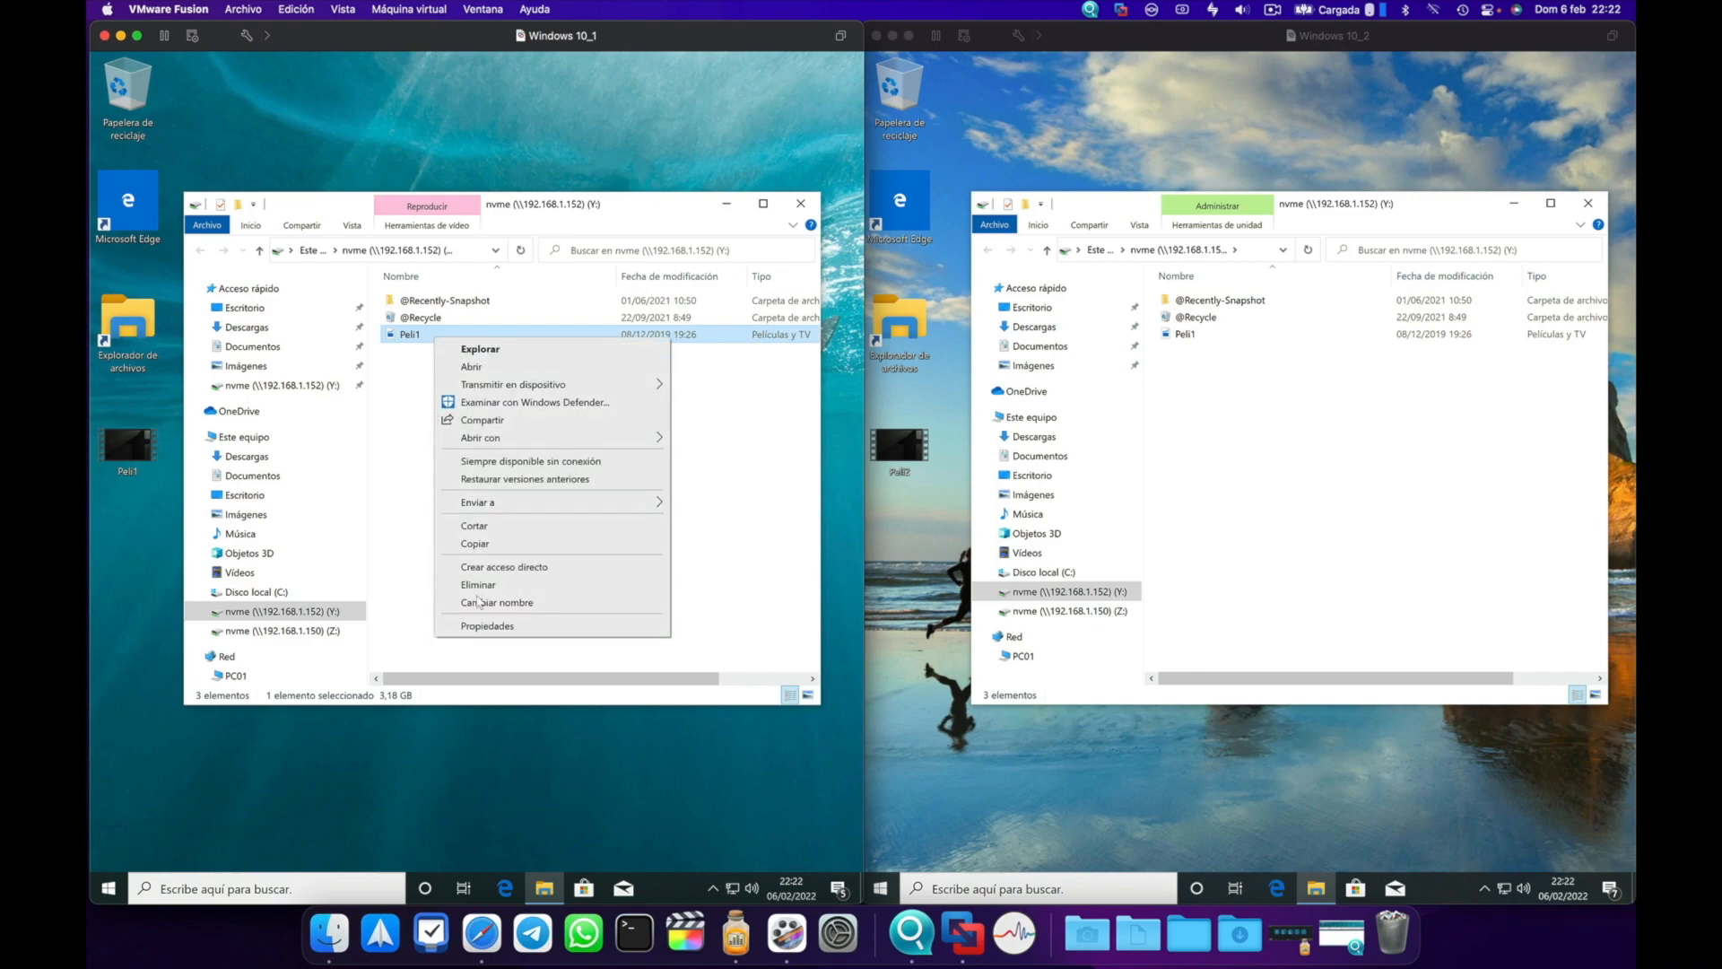
pyautogui.click(485, 585)
pyautogui.click(536, 518)
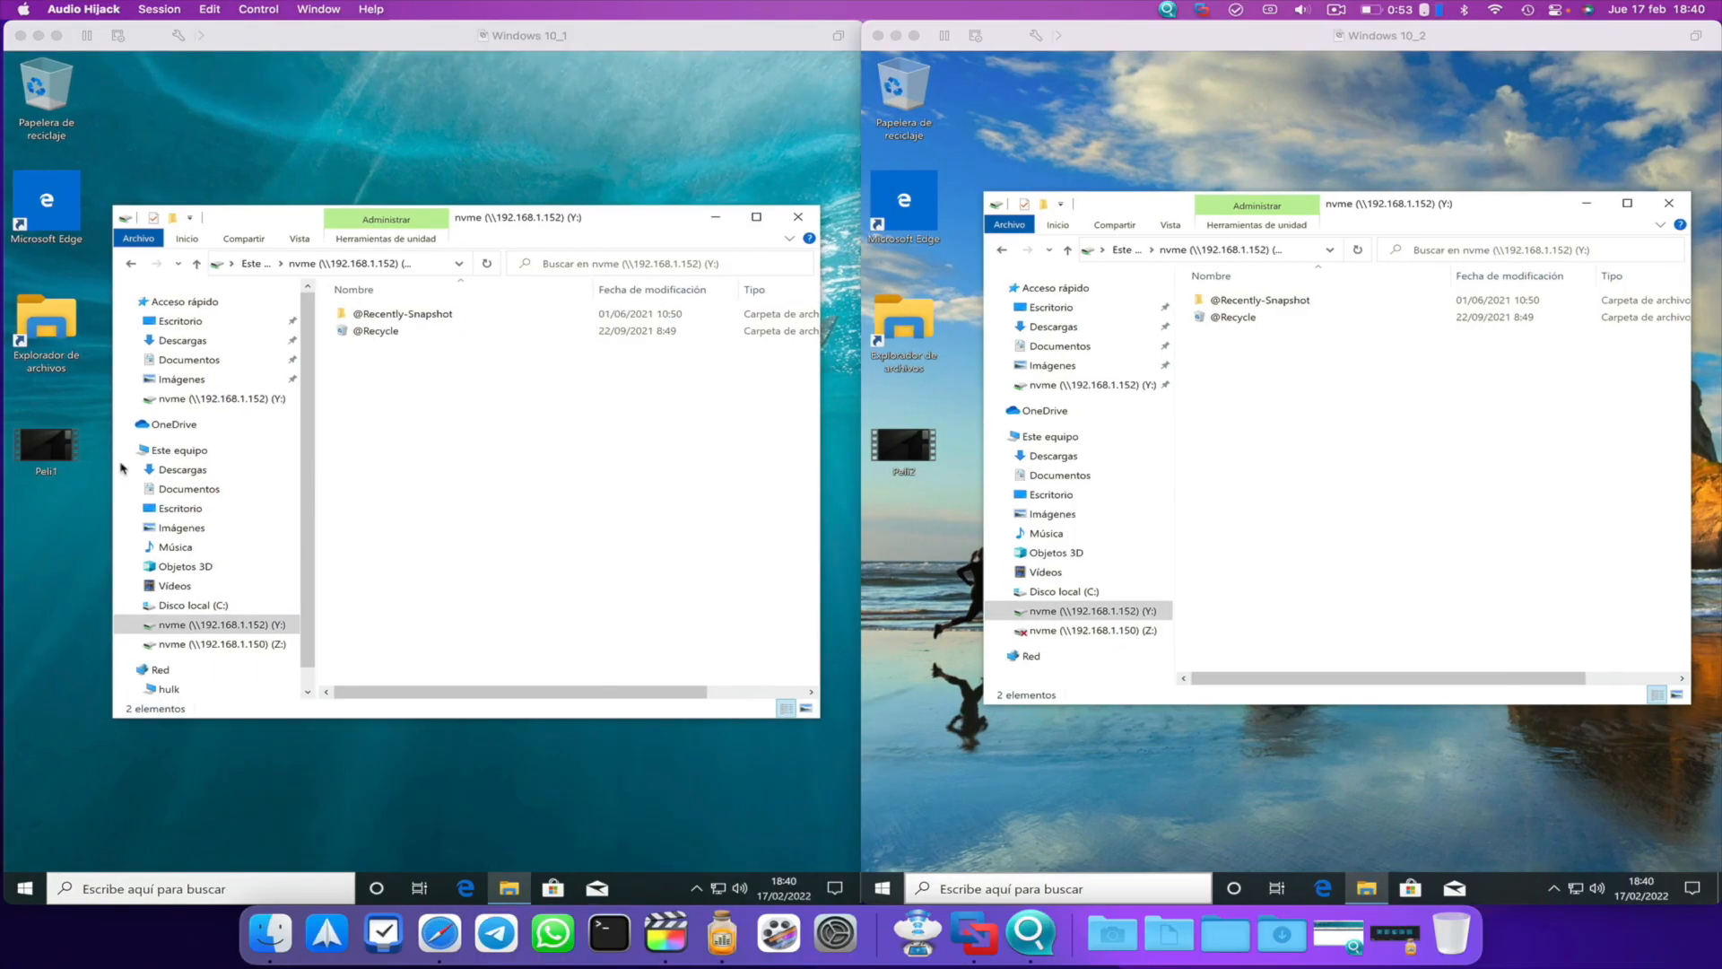
pyautogui.moveTo(47, 446); pyautogui.dragTo(493, 484)
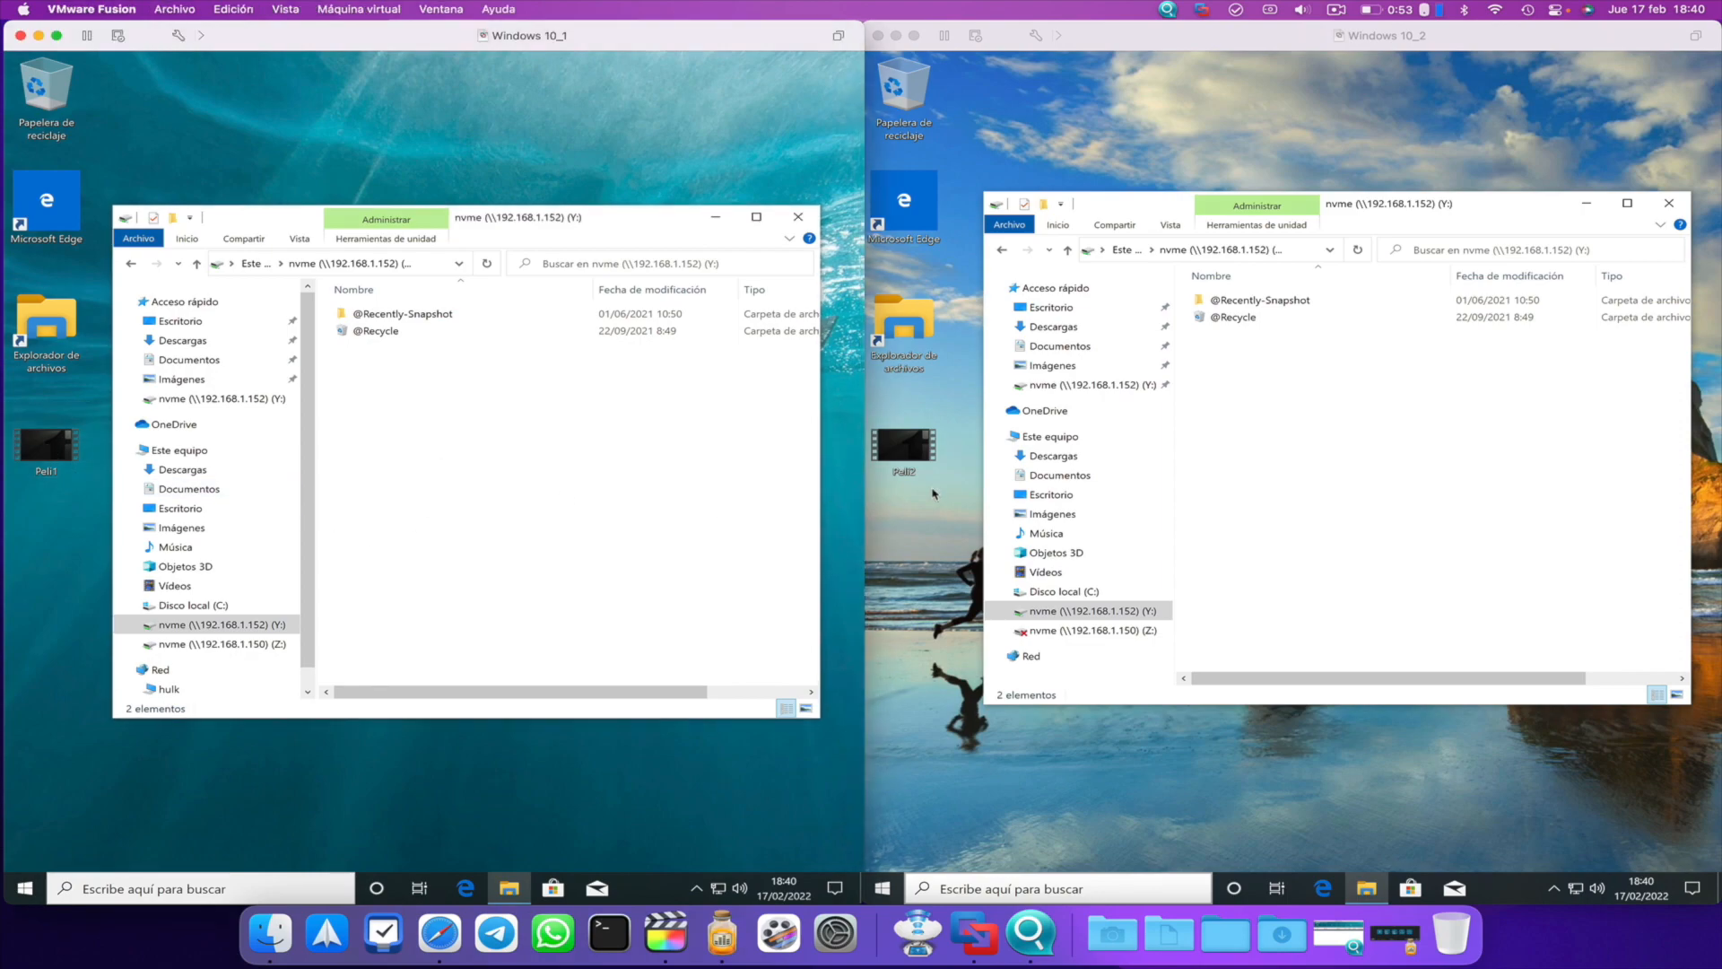
pyautogui.moveTo(907, 449); pyautogui.dragTo(1317, 515)
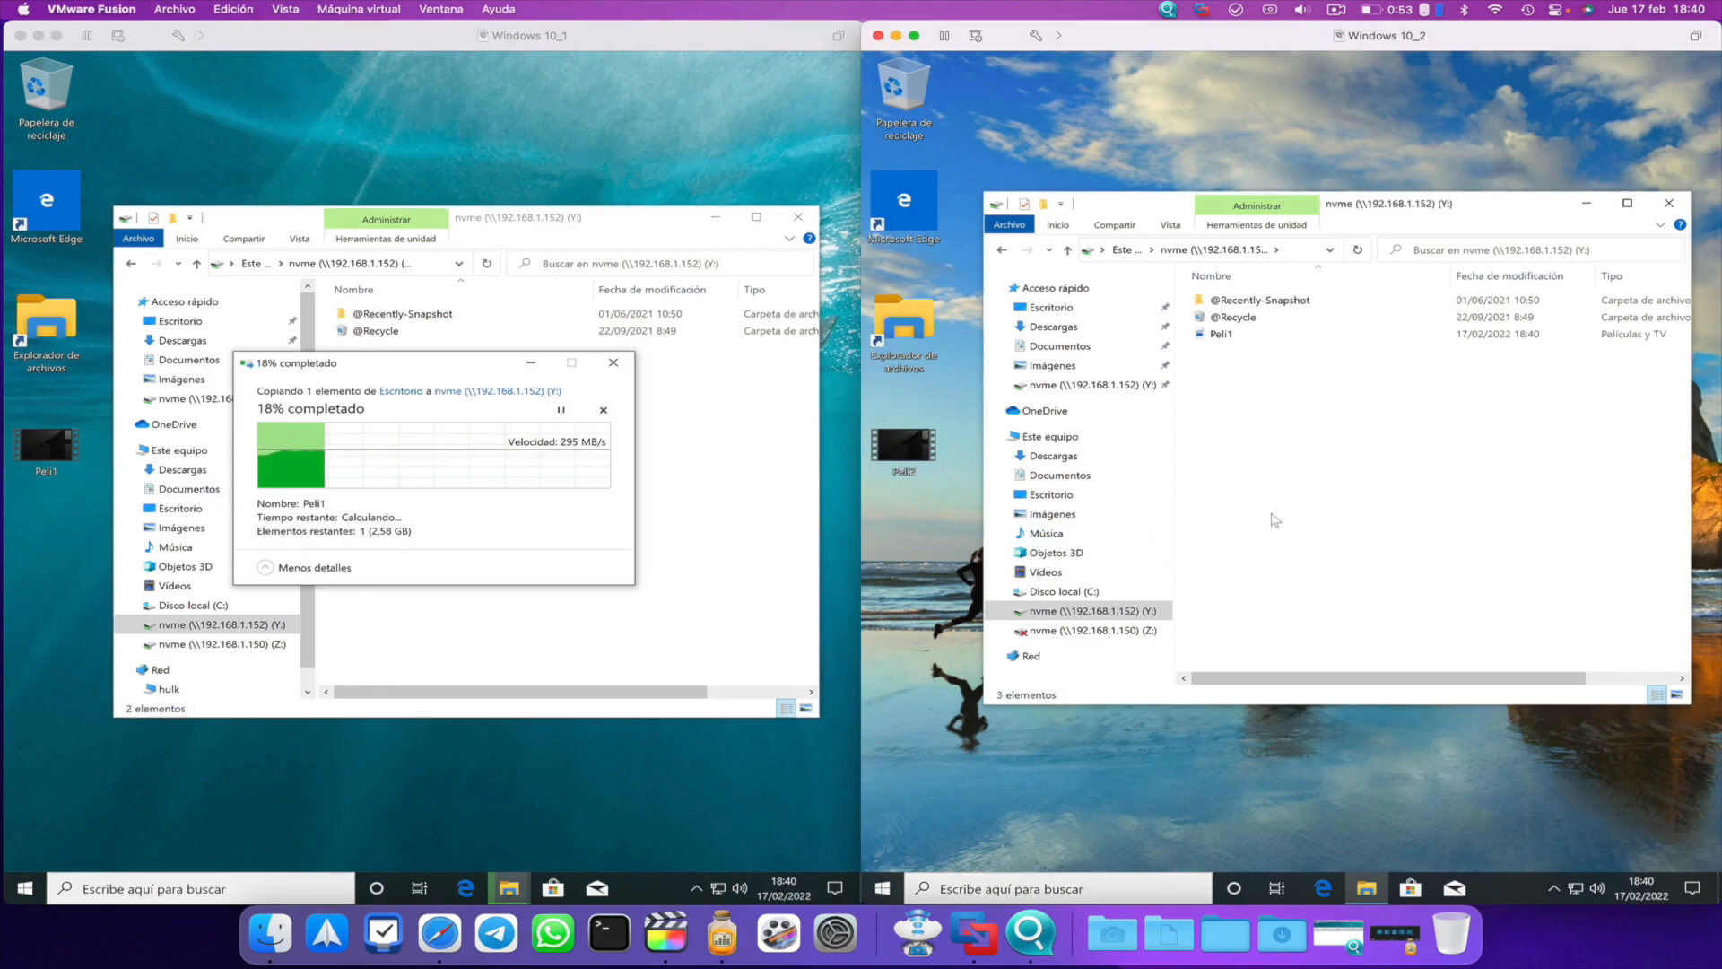